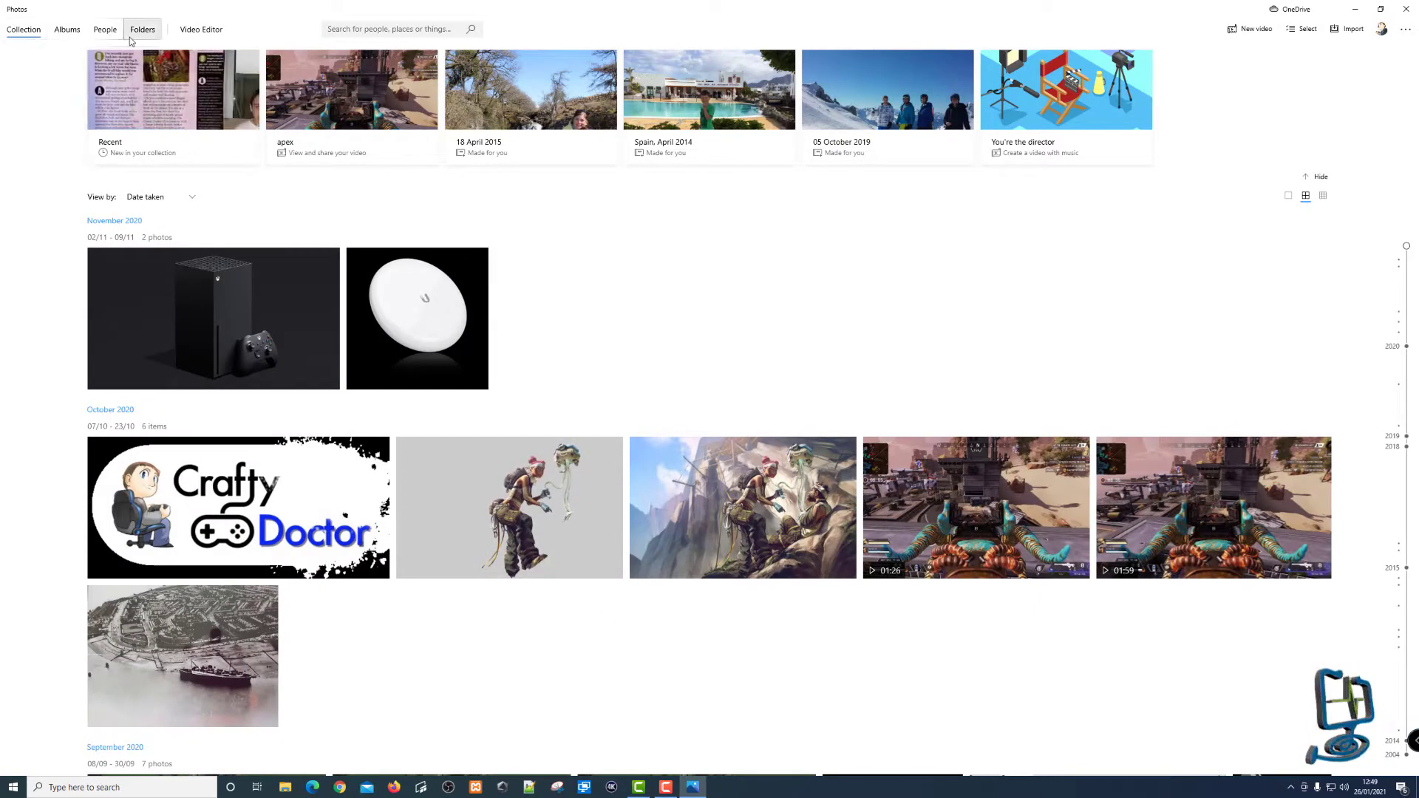
- Create a new video project in the Video Editor and name it "Windows 10 Video Editor Youtube"
left_click(209, 34)
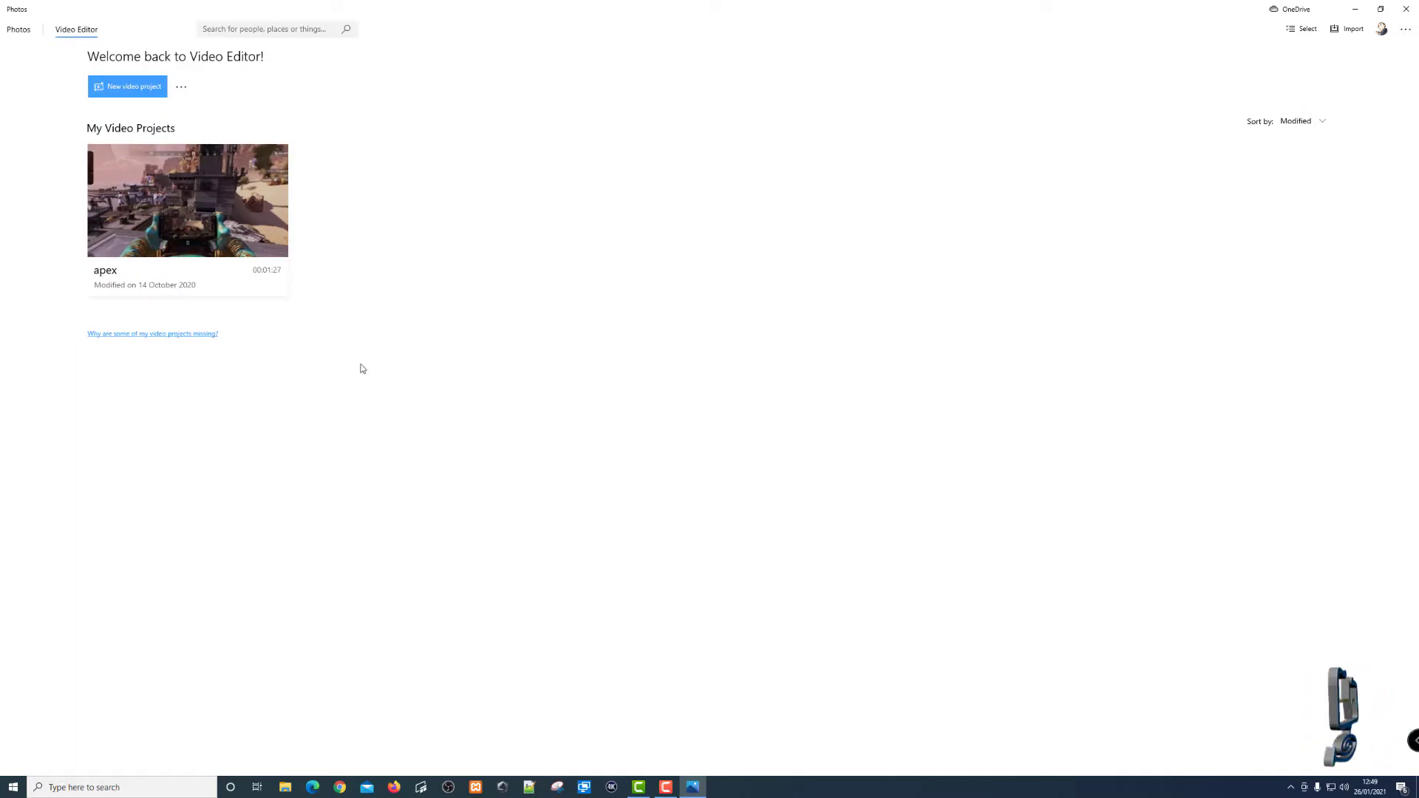
left_click(15, 34)
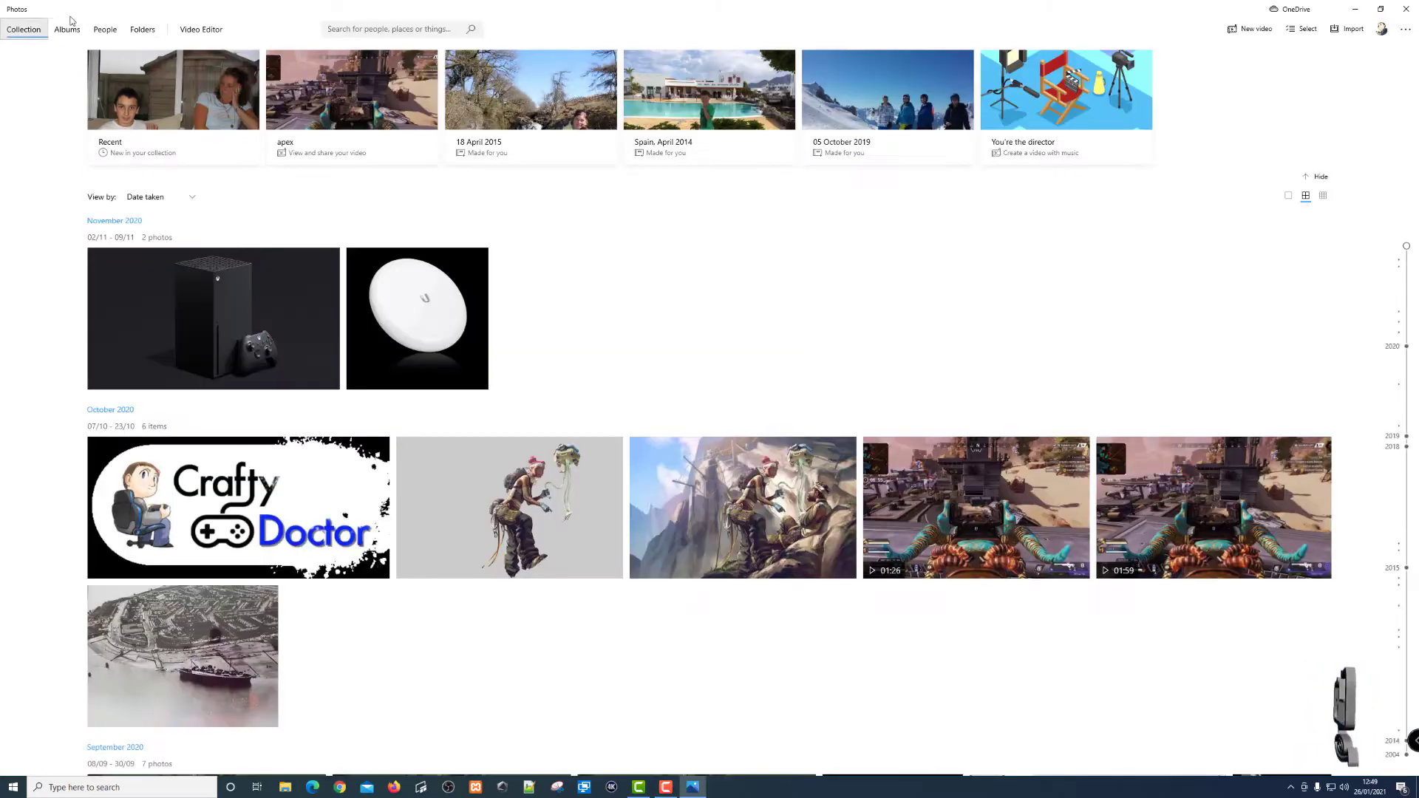
left_click(193, 34)
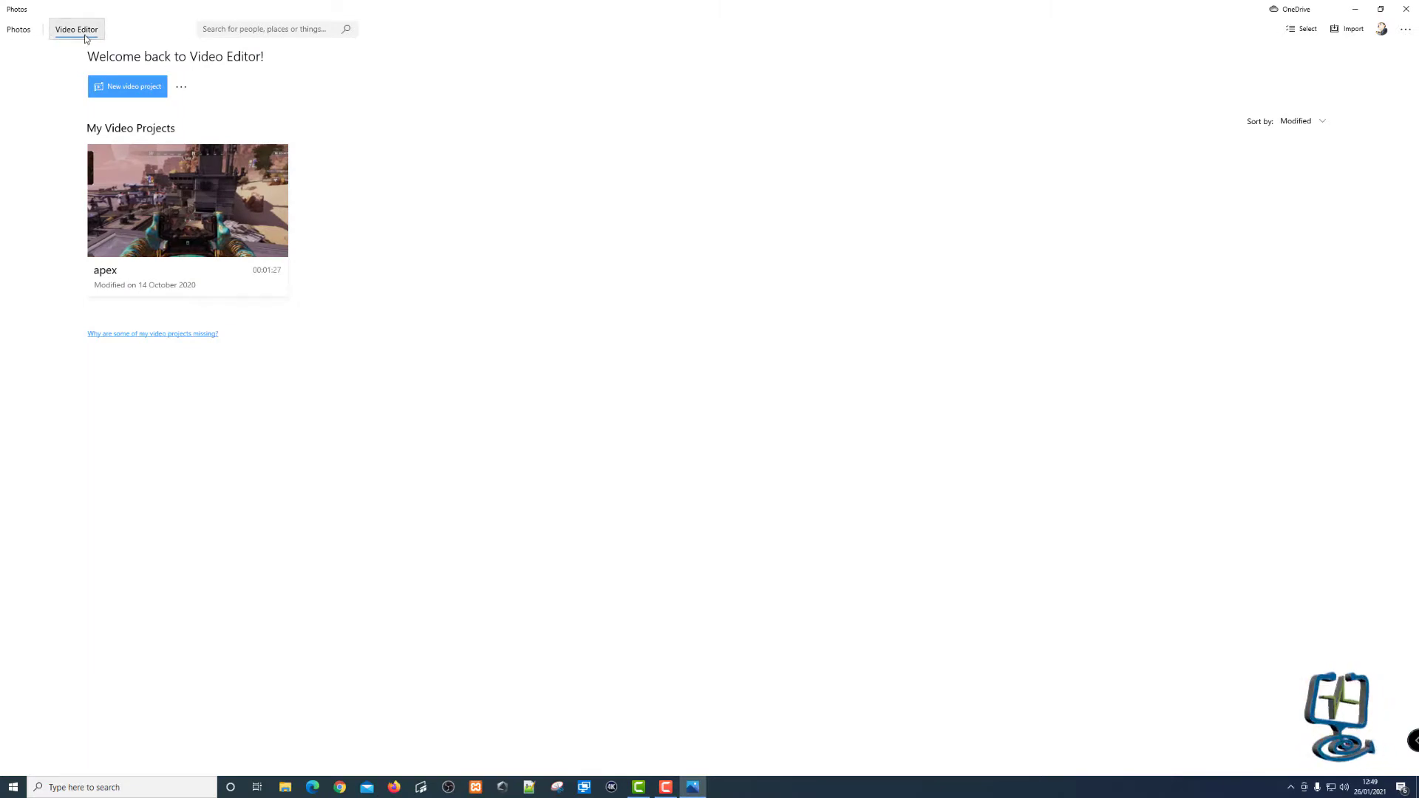
left_click(129, 90)
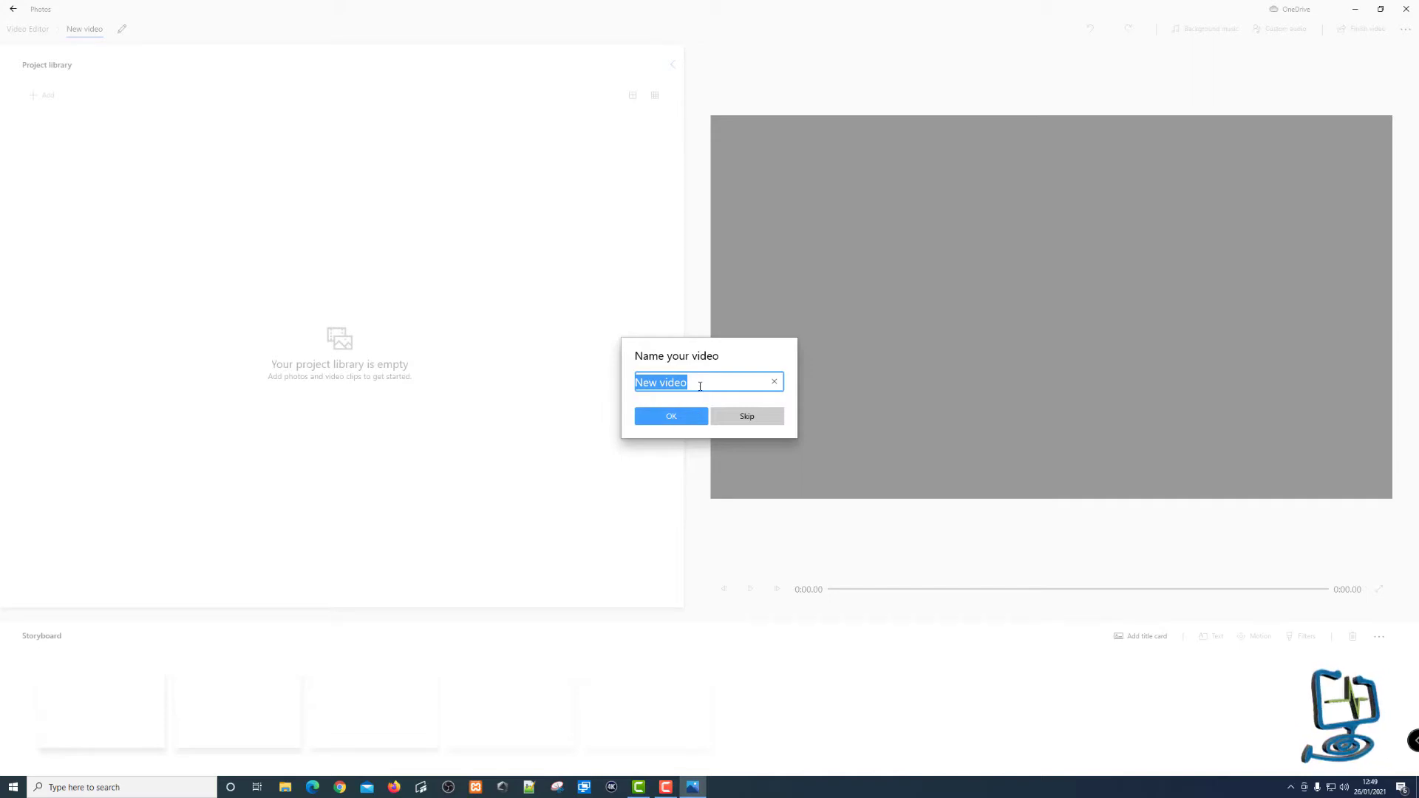
type("Windo")
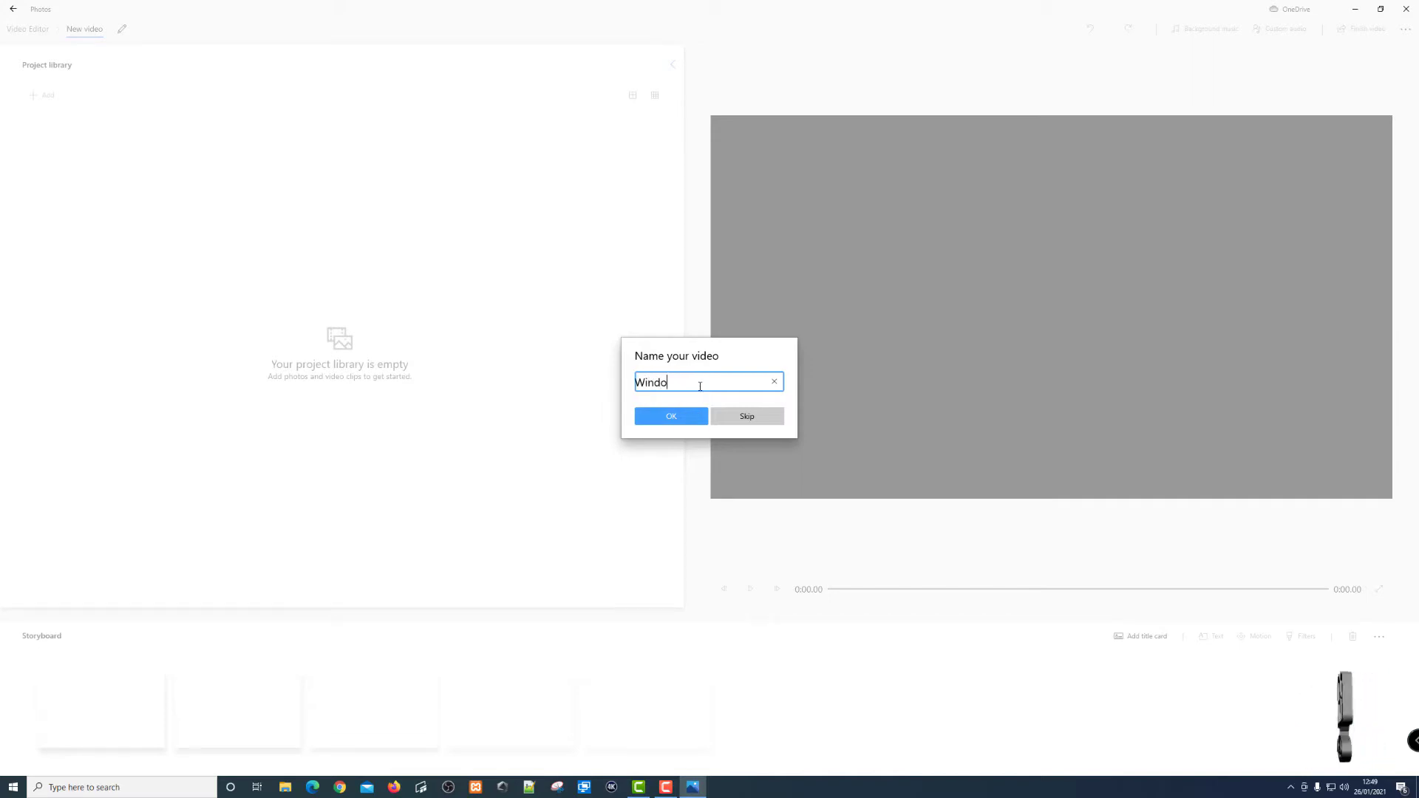
type("ws 10 V")
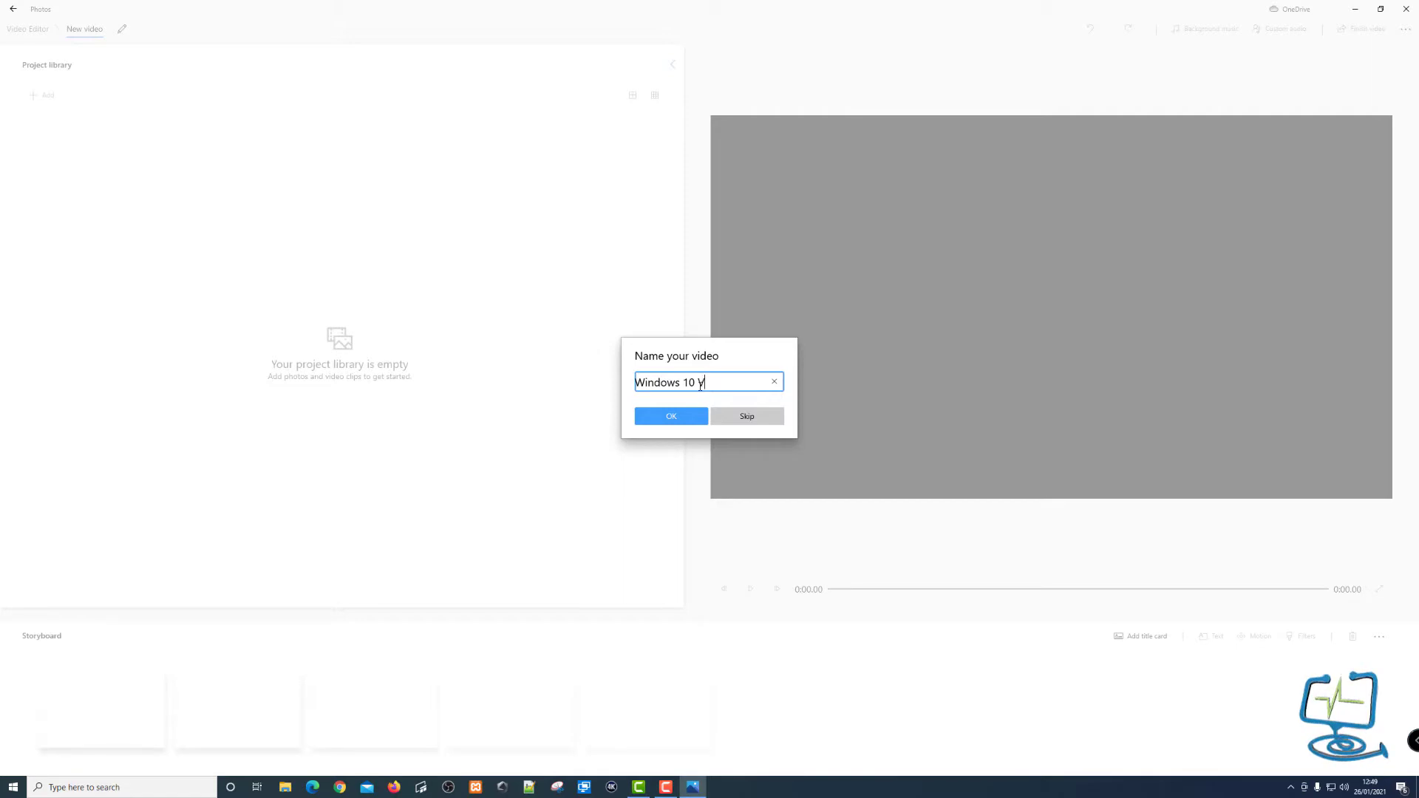
type("ideo Ed")
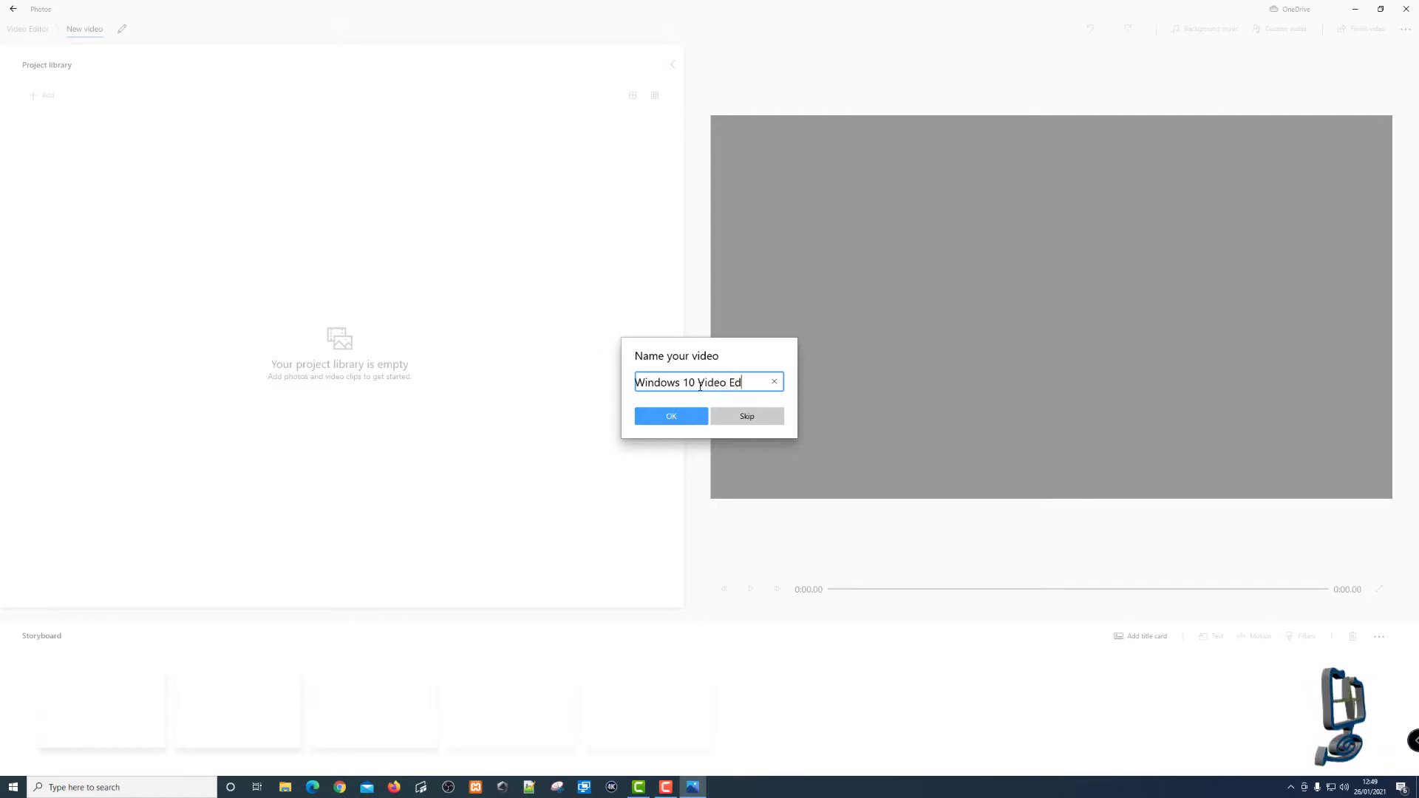
type("itor Youtube")
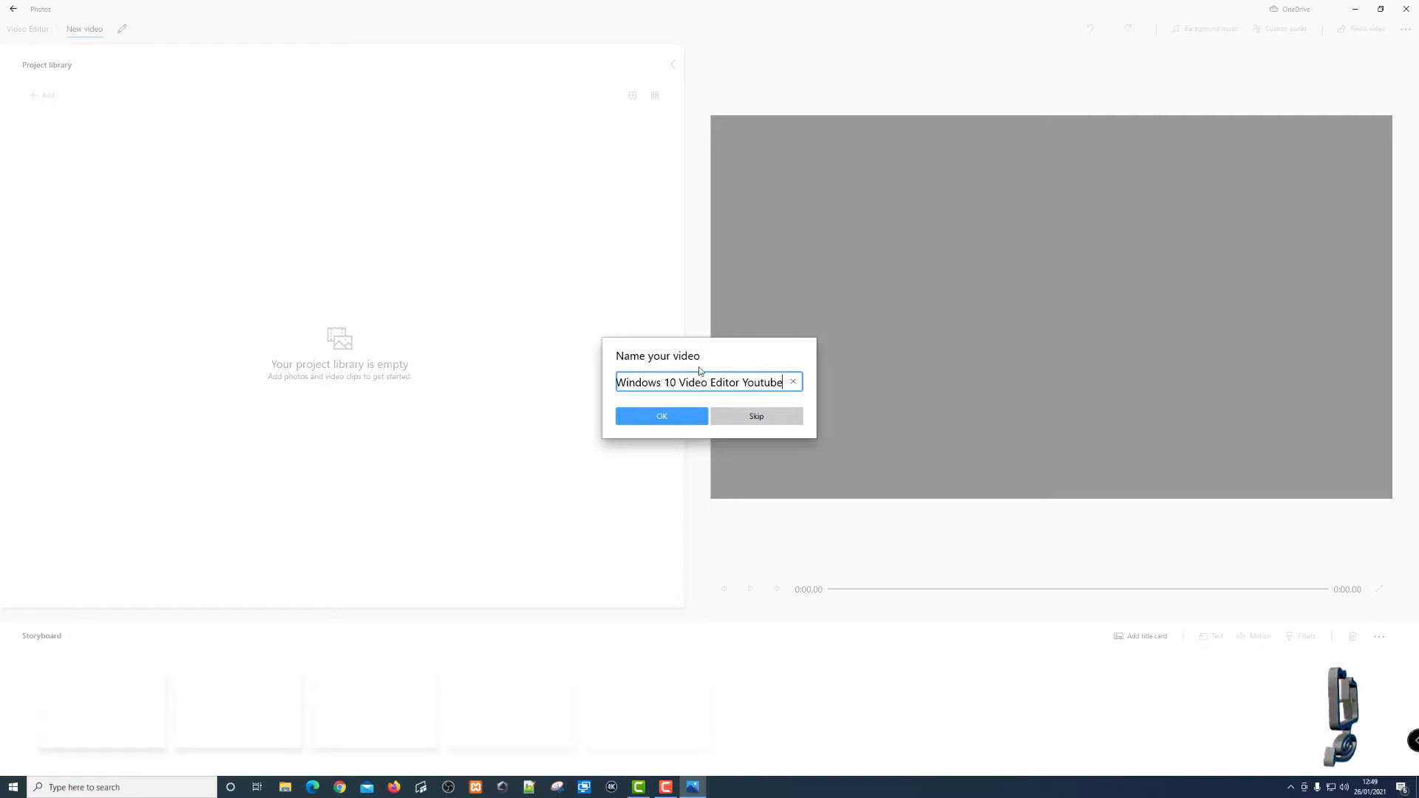
key("Return")
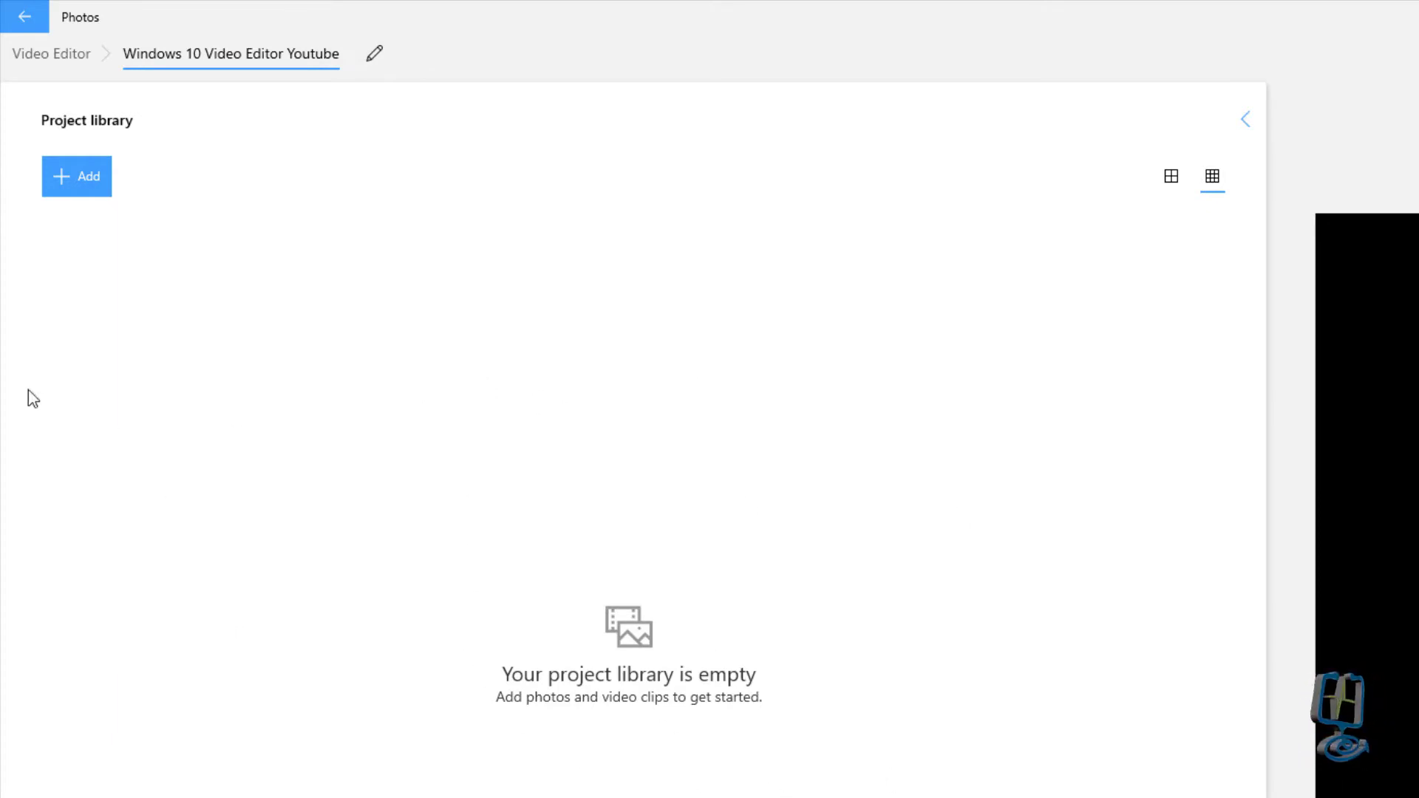
- Add the video Grant Black Run Drone.MP4 from this PC to the project library
left_click(80, 179)
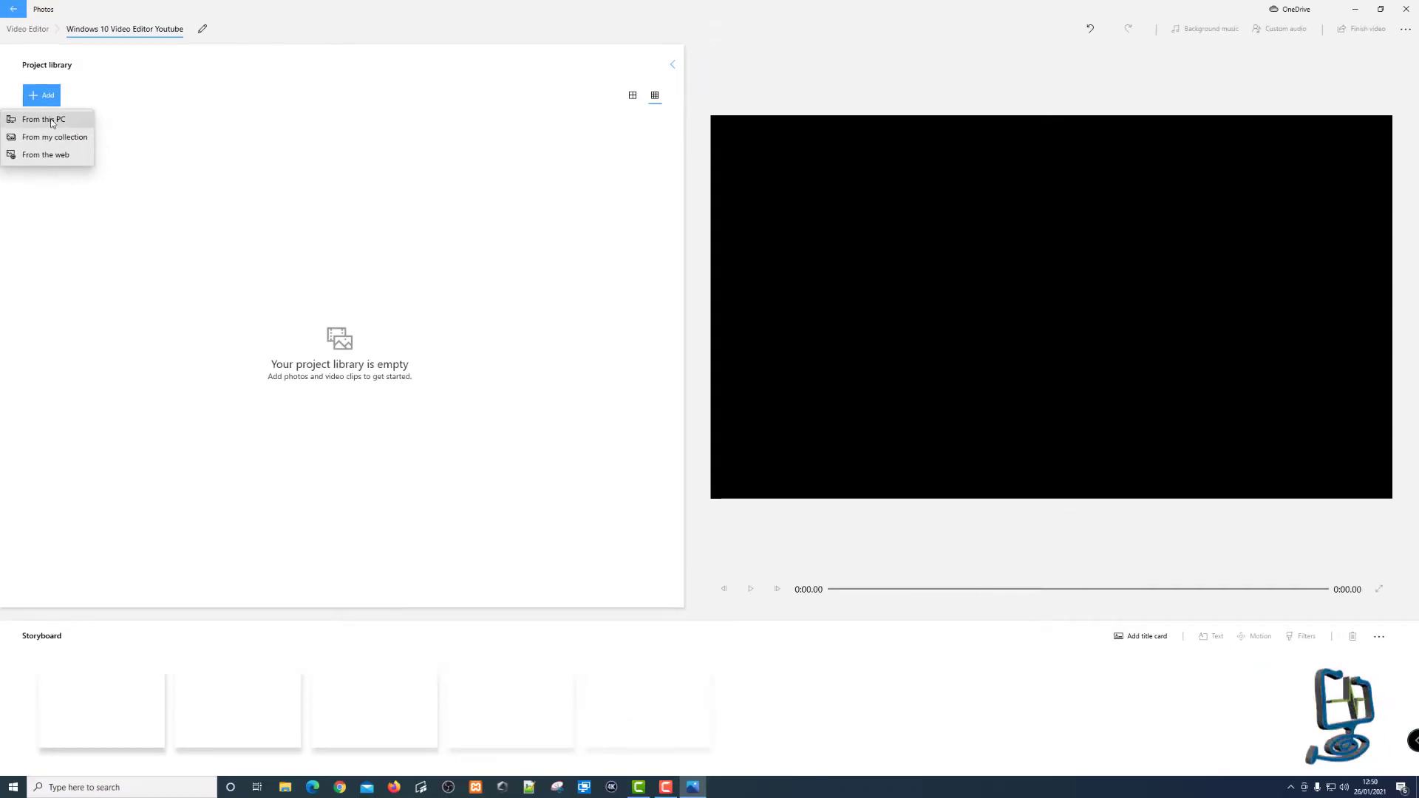
left_click(51, 122)
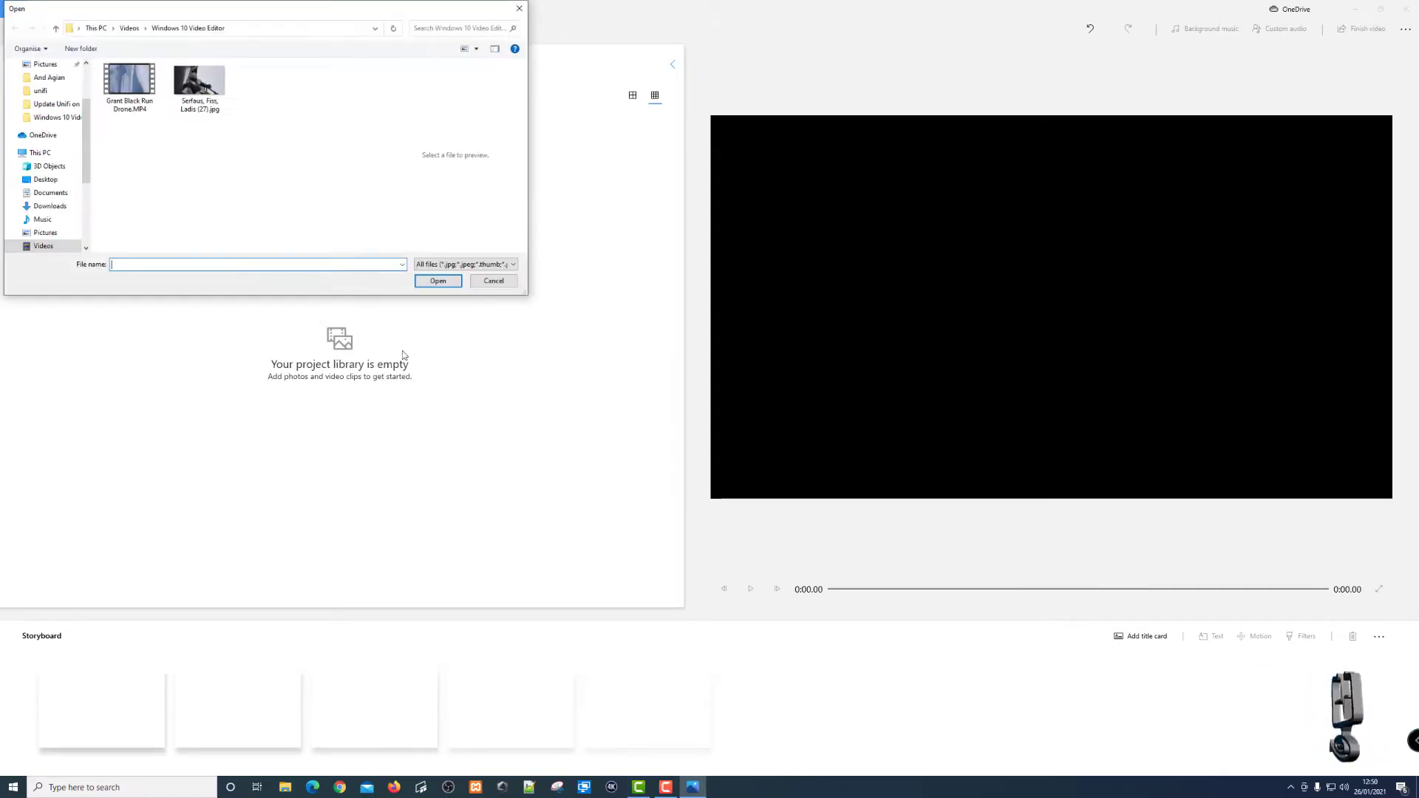
left_click_drag(269, 13, 347, 111)
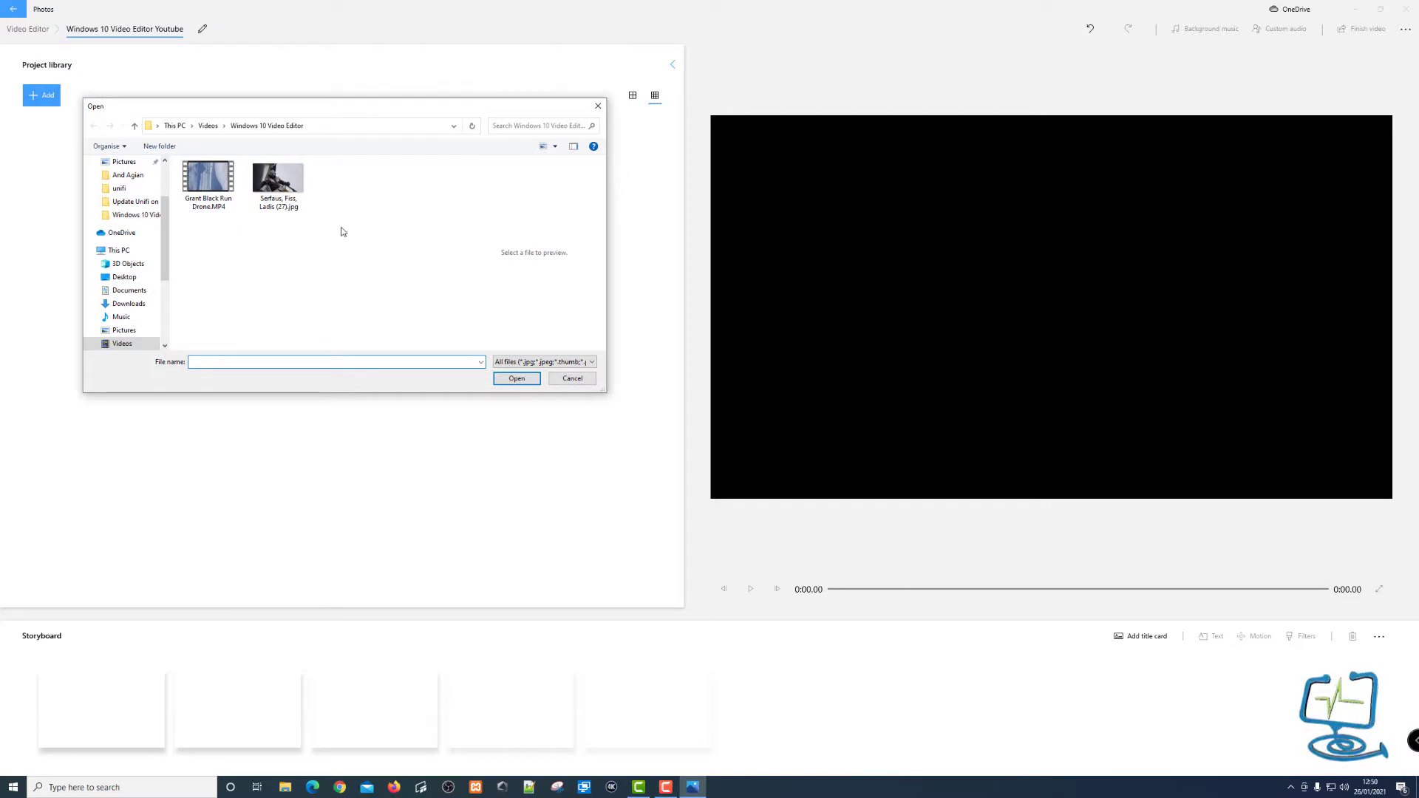
left_click(284, 193)
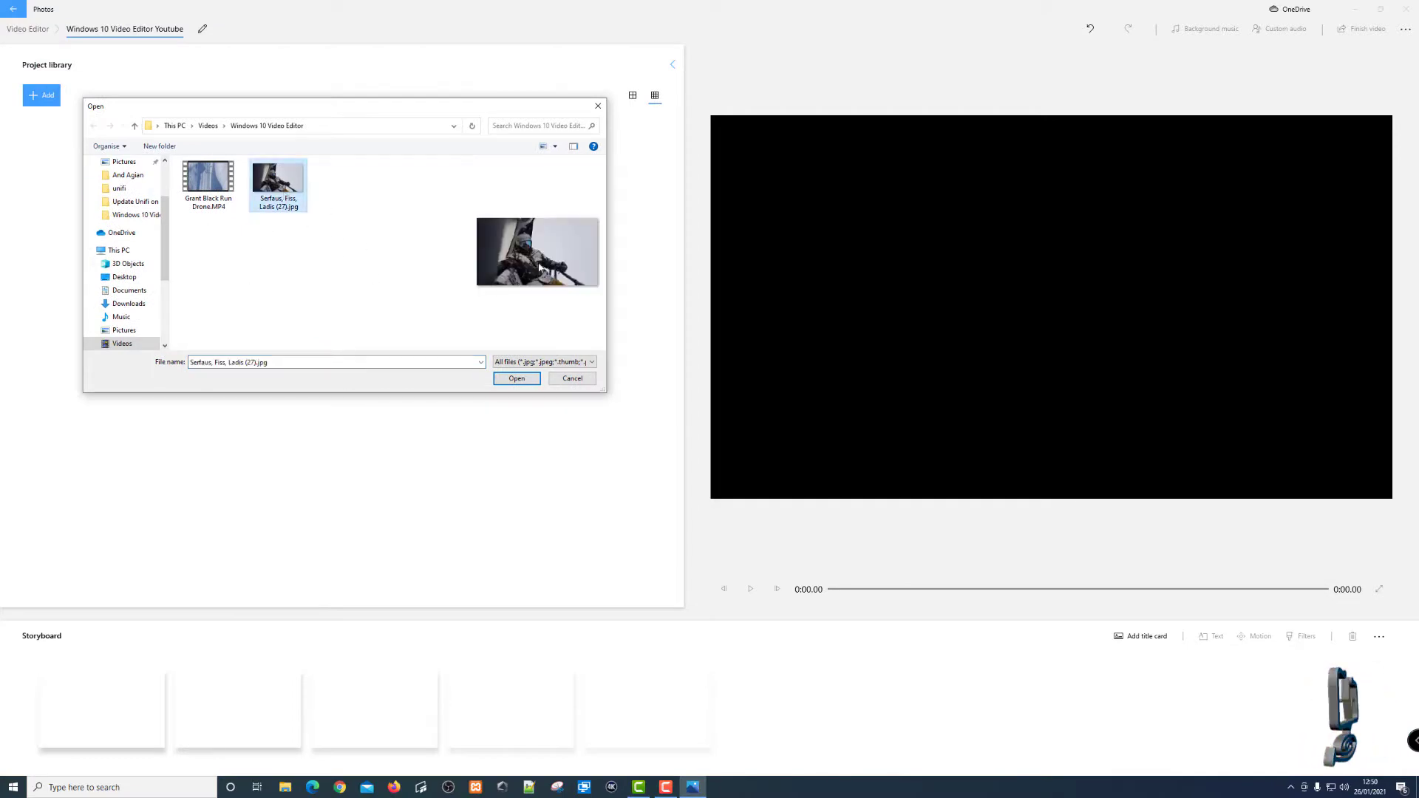
left_click(208, 190)
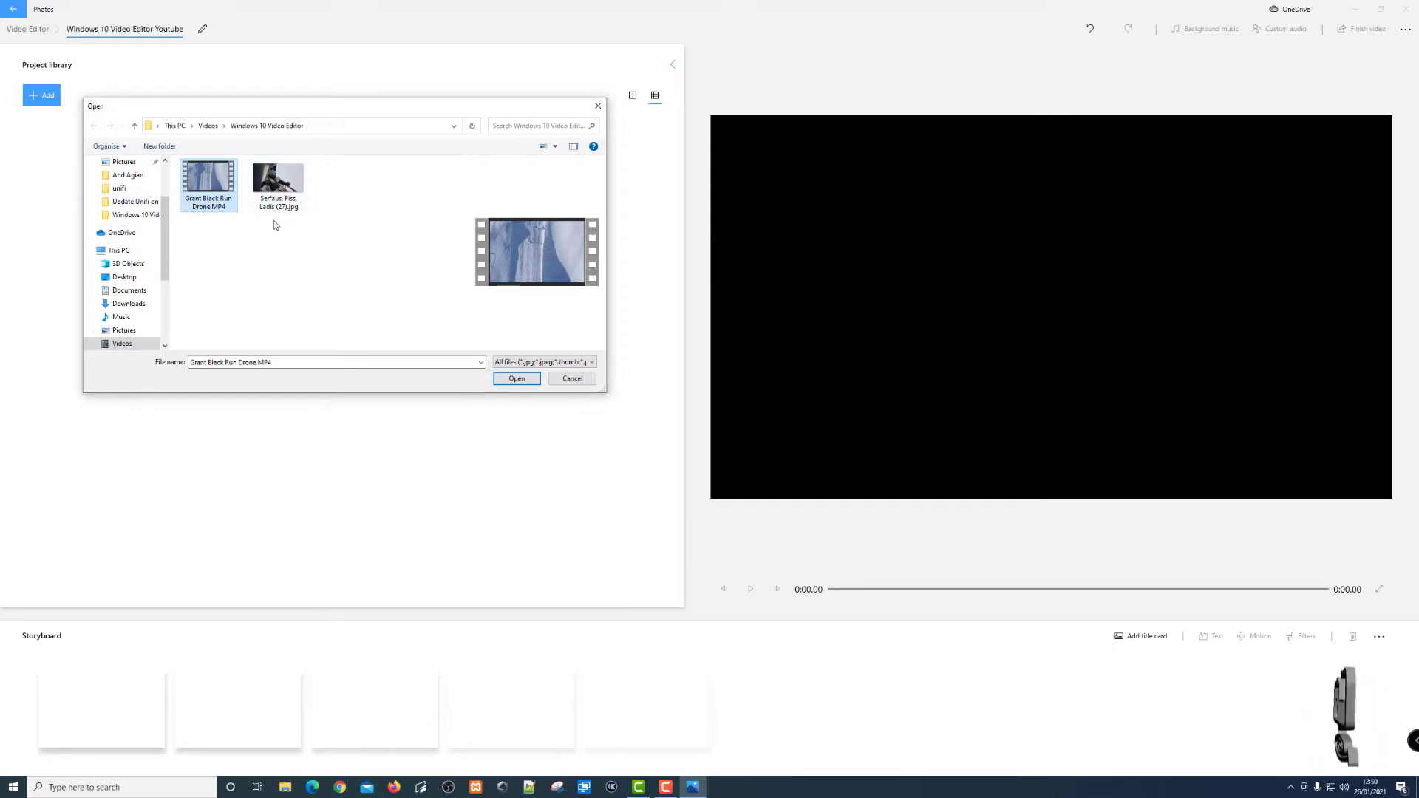
left_click(278, 183)
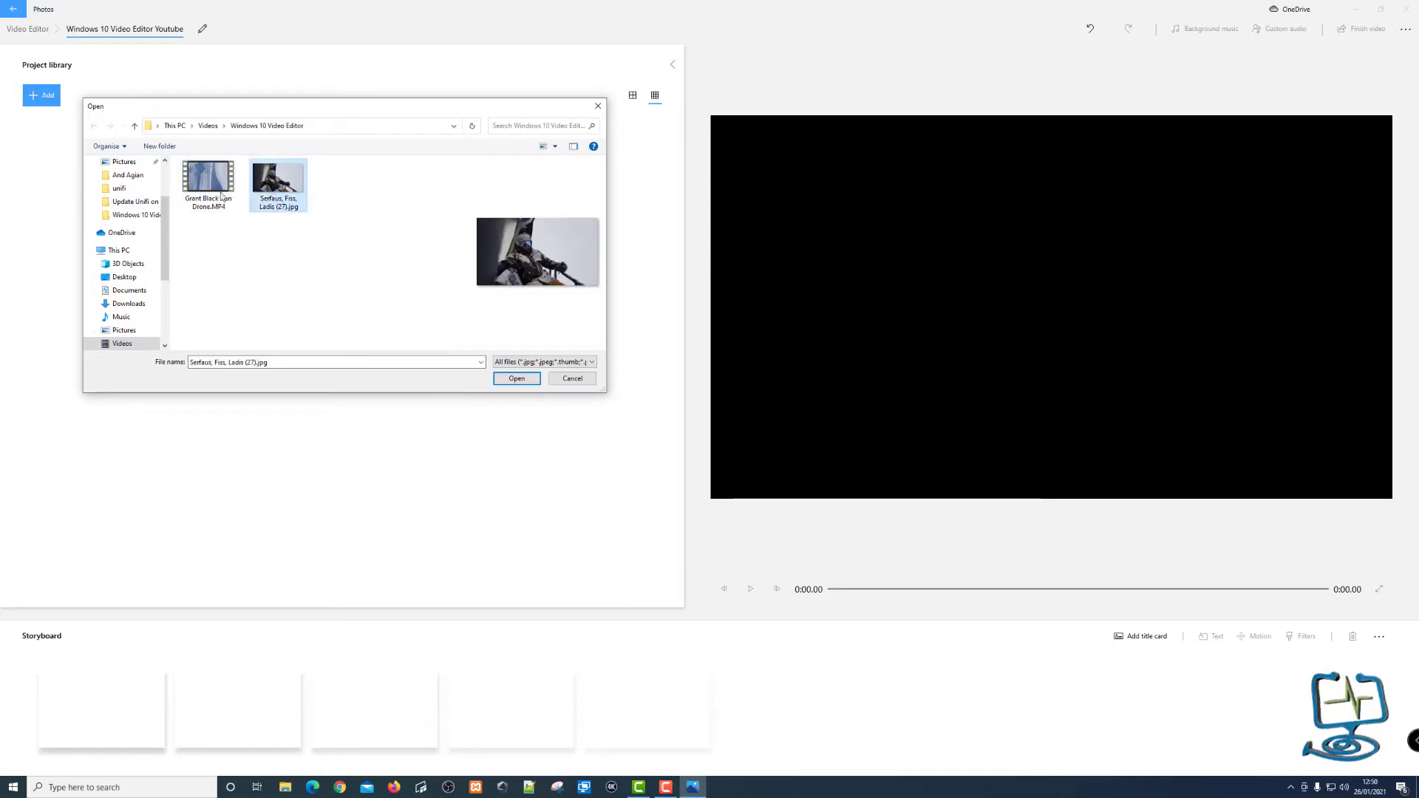
left_click(220, 188)
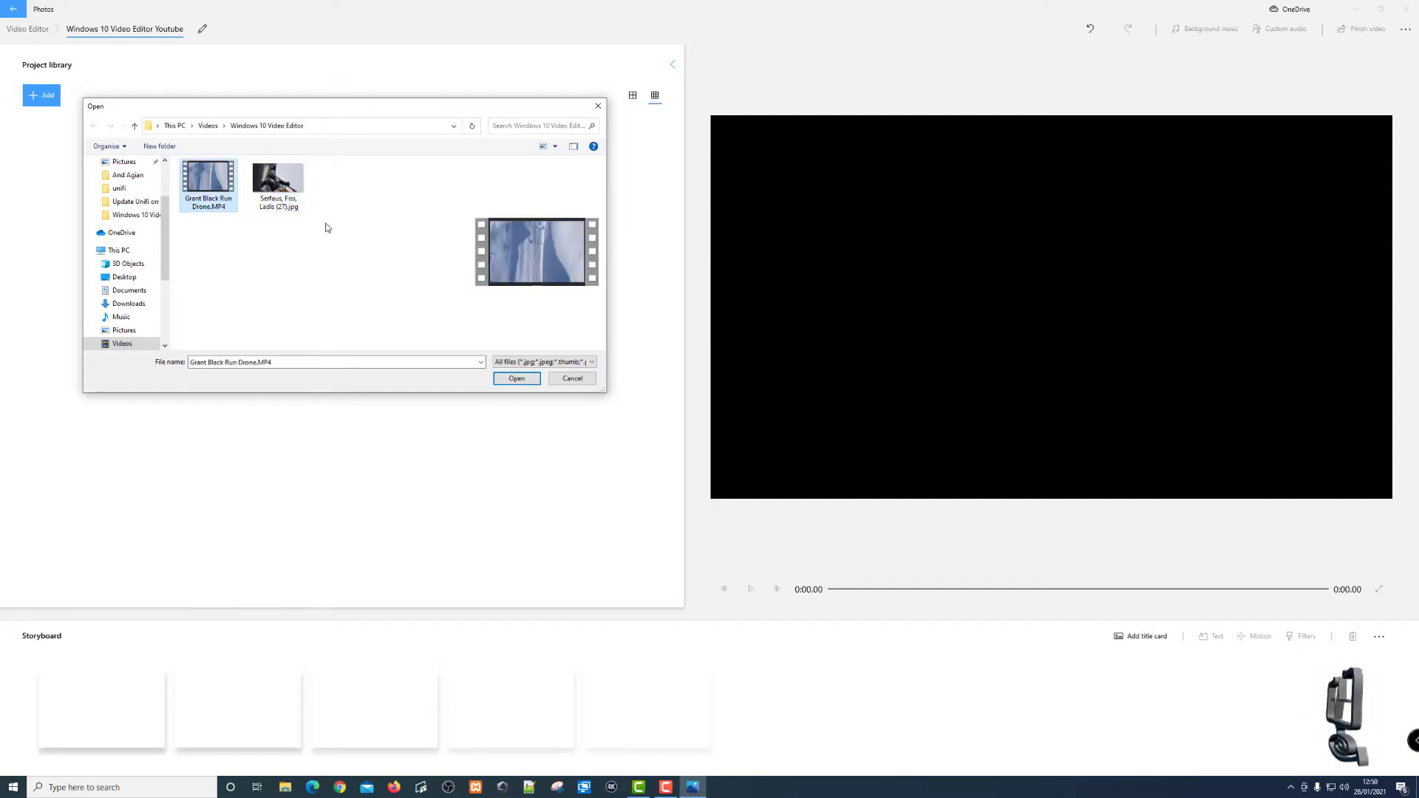
left_click(518, 379)
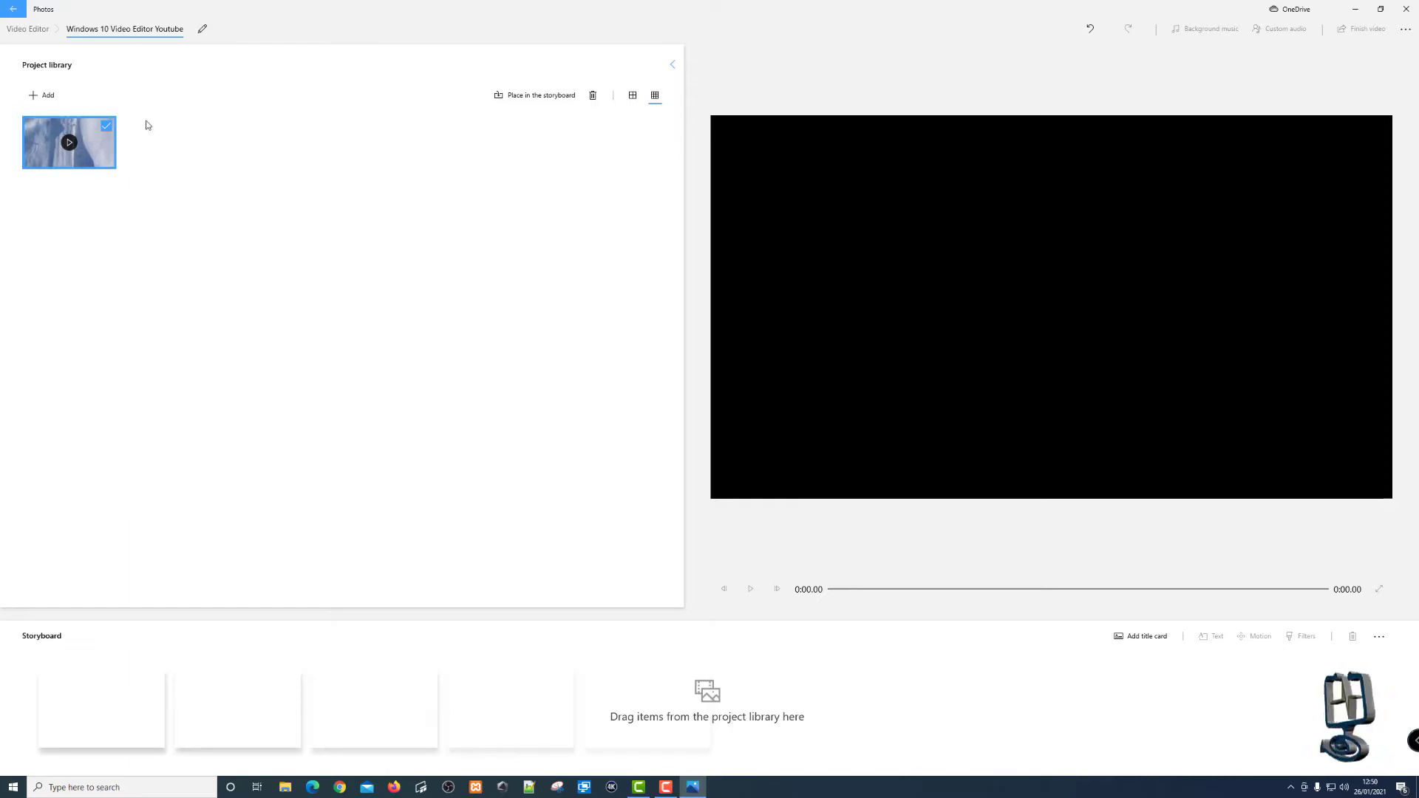
- Place the drone clip in the storyboard and remove it from there again
left_click(109, 129)
left_click(111, 129)
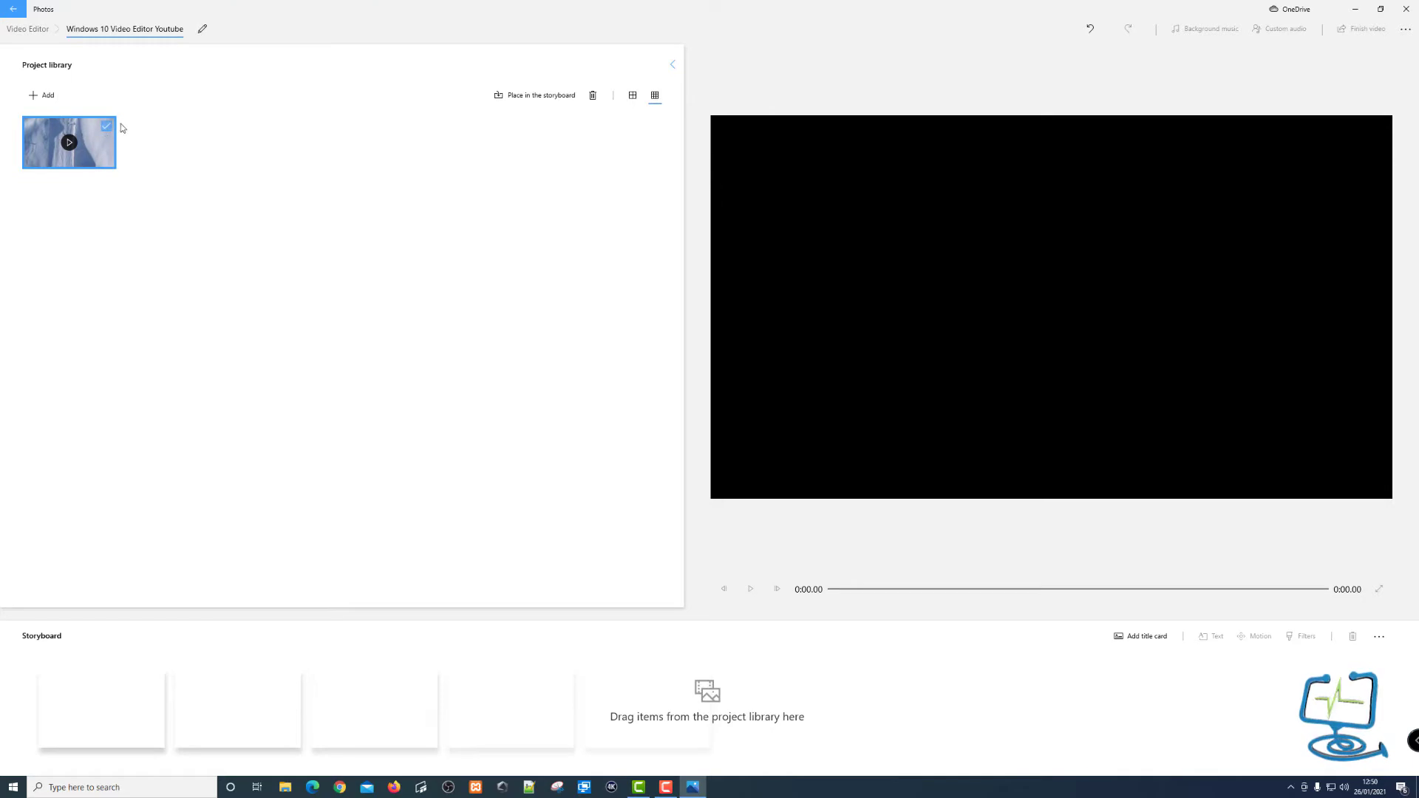
left_click(497, 100)
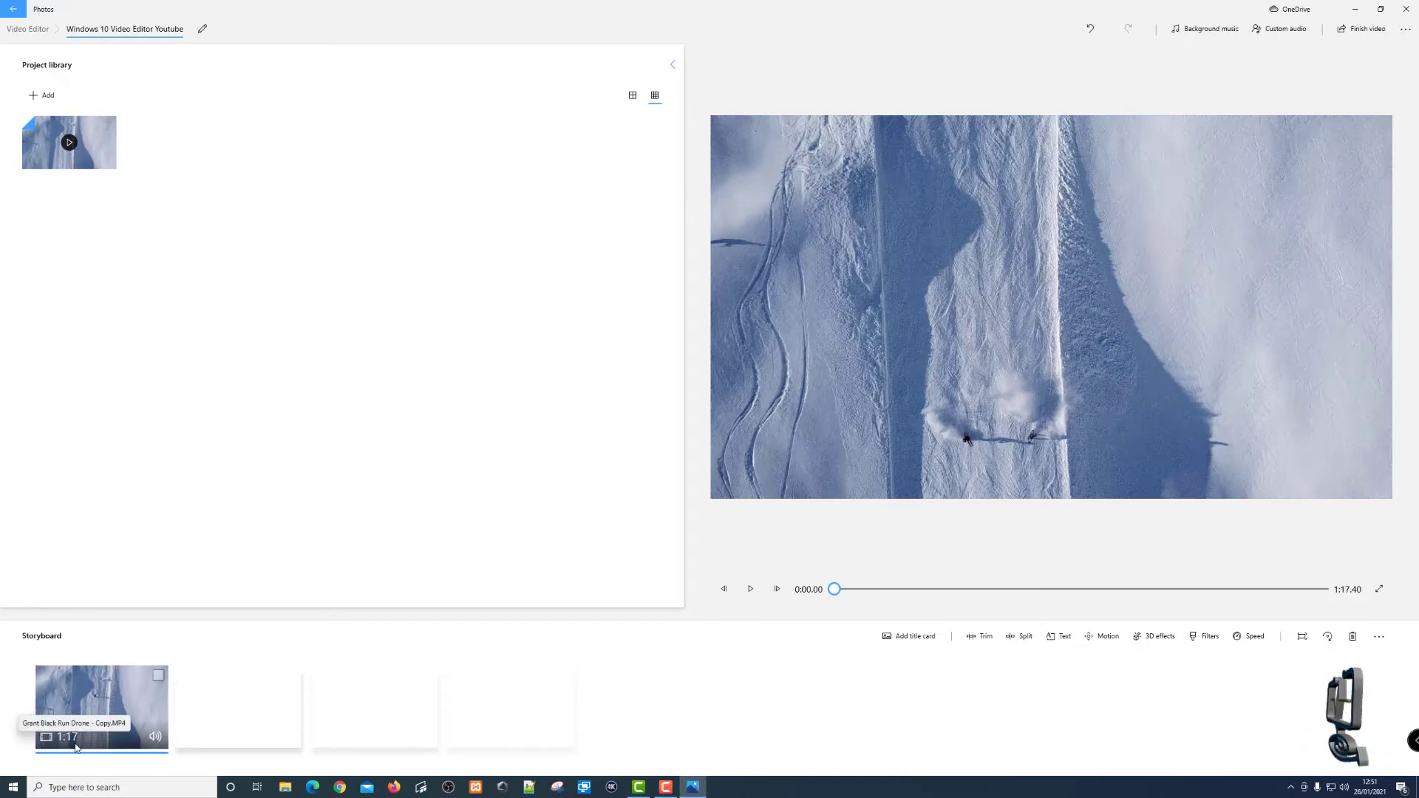
left_click(158, 676)
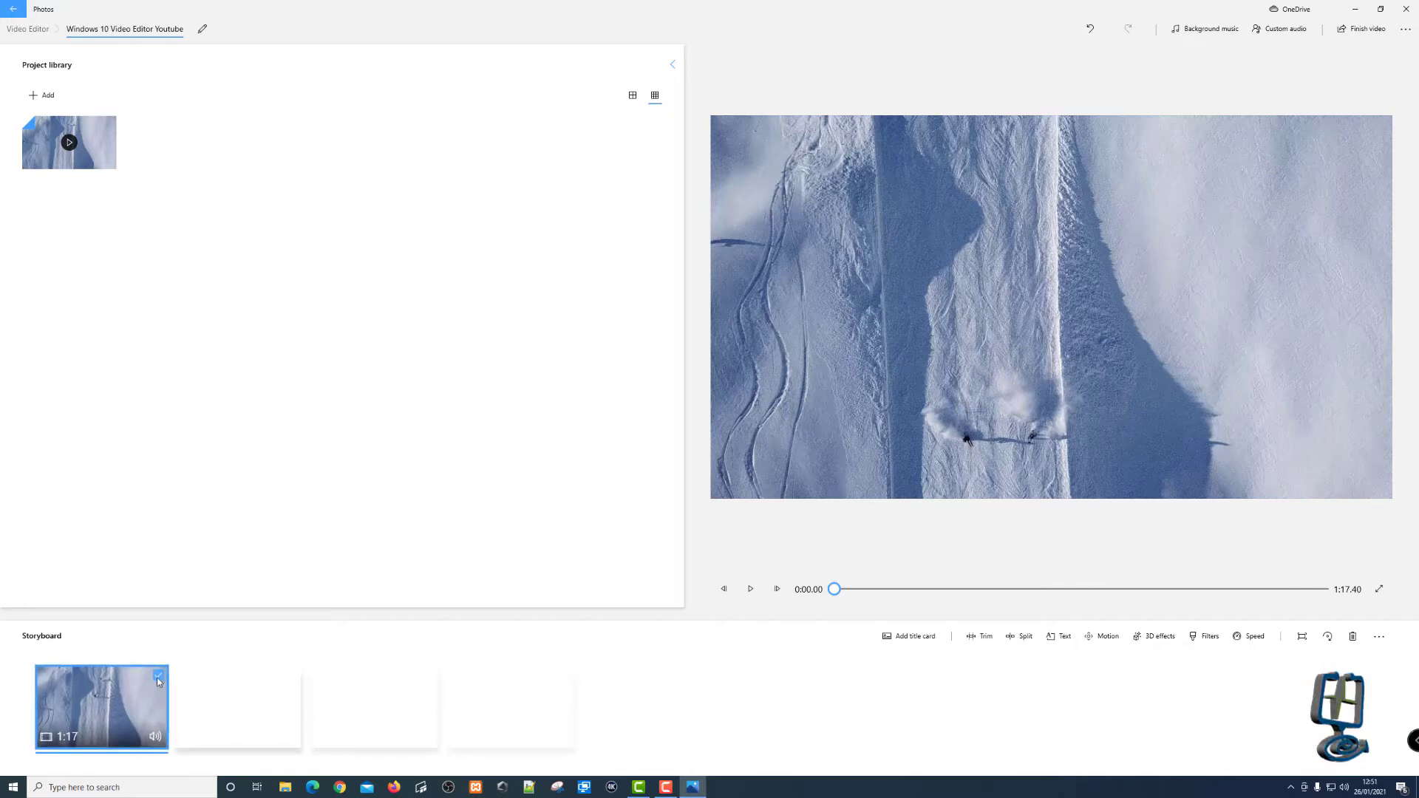
left_click(1352, 637)
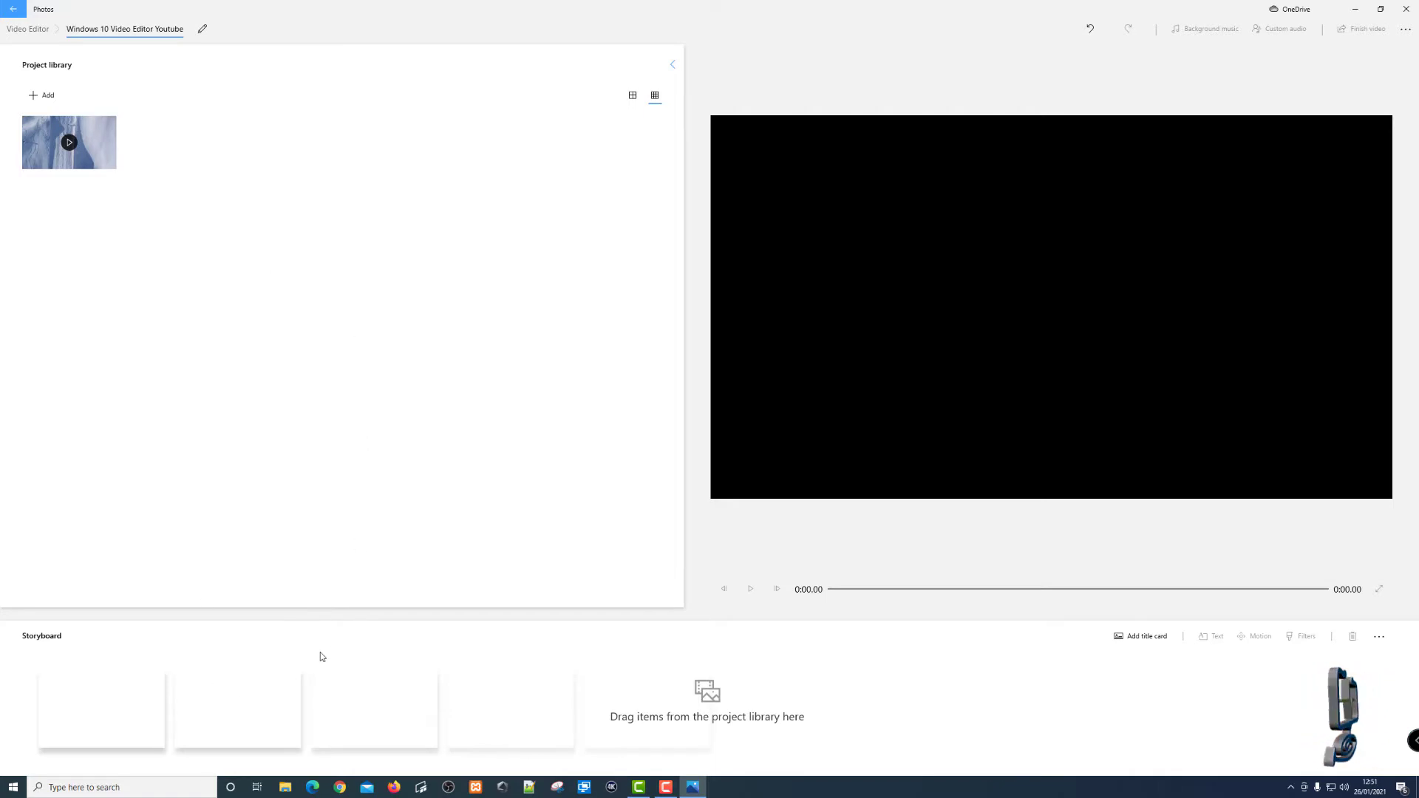
- Place the drone clip from the project library in the first slot of the storyboard
left_click(105, 131)
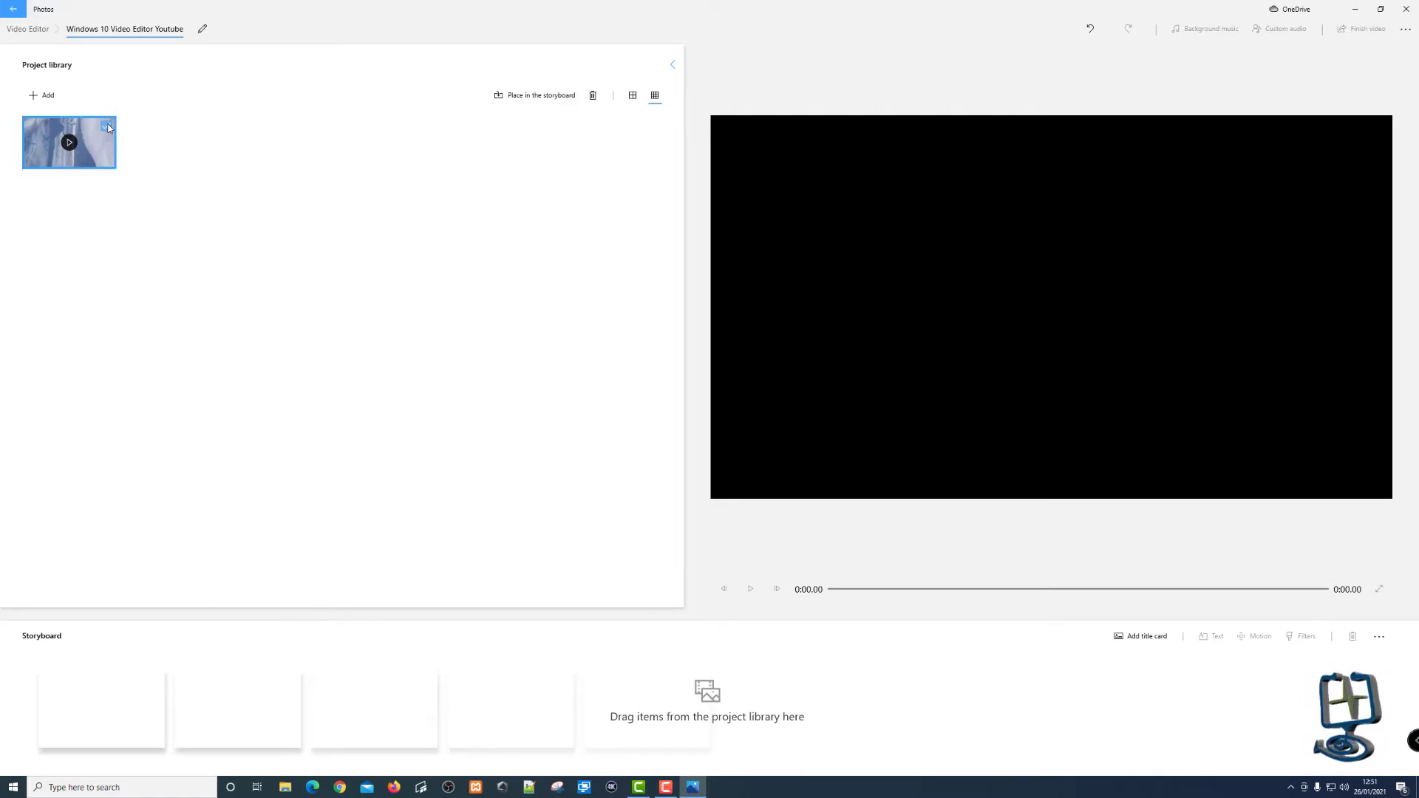
left_click_drag(98, 150, 127, 702)
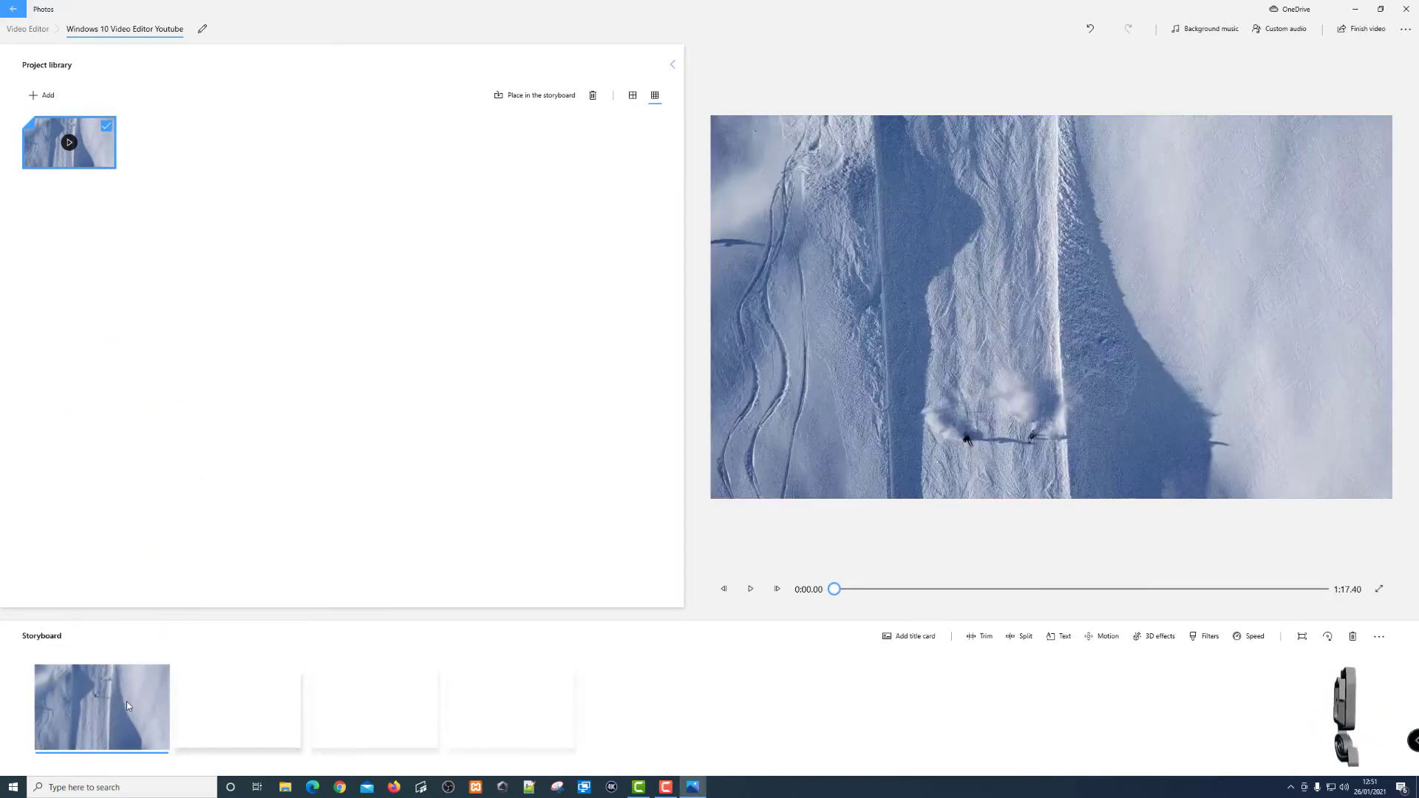
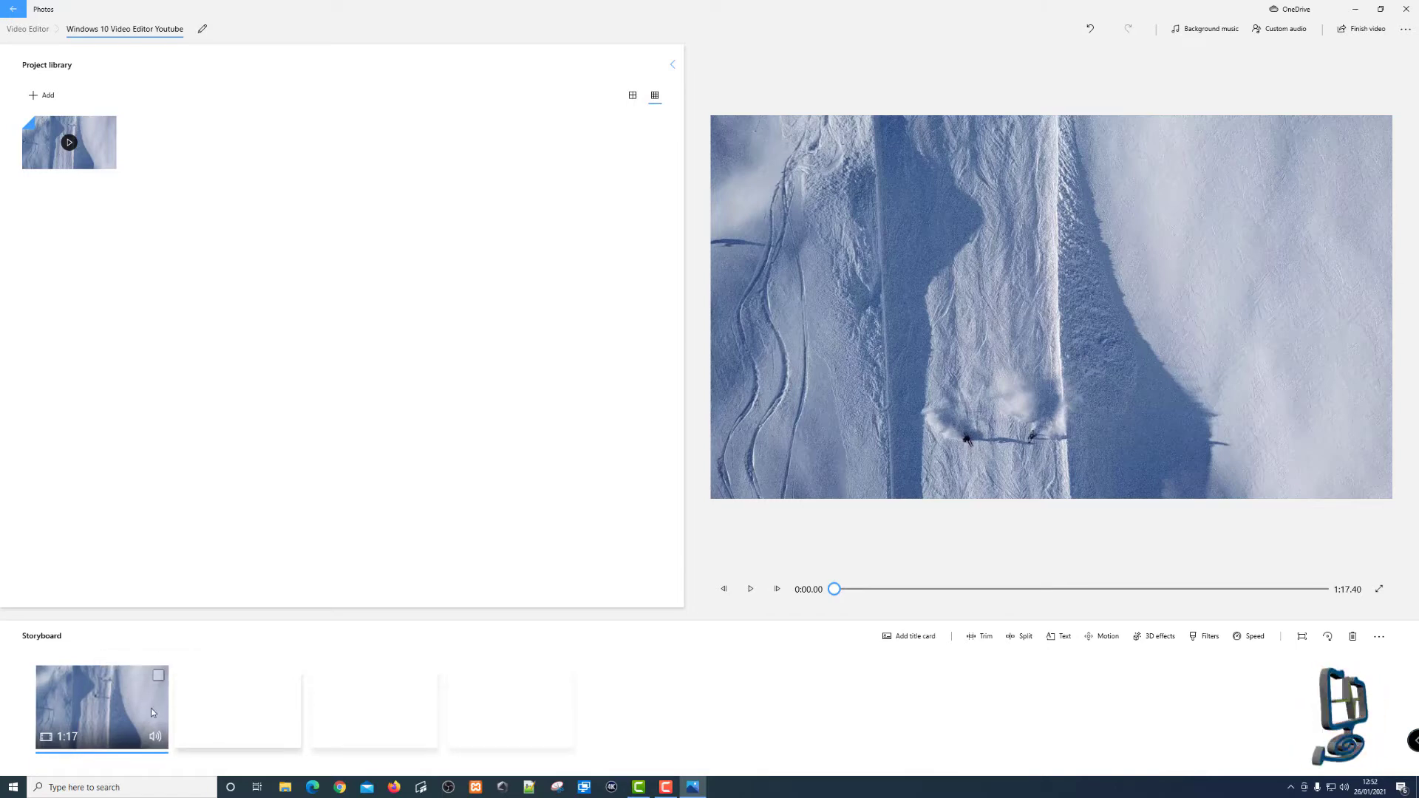
- Add a title card in front of the drone clip and set its duration to 2 seconds
left_click(161, 679)
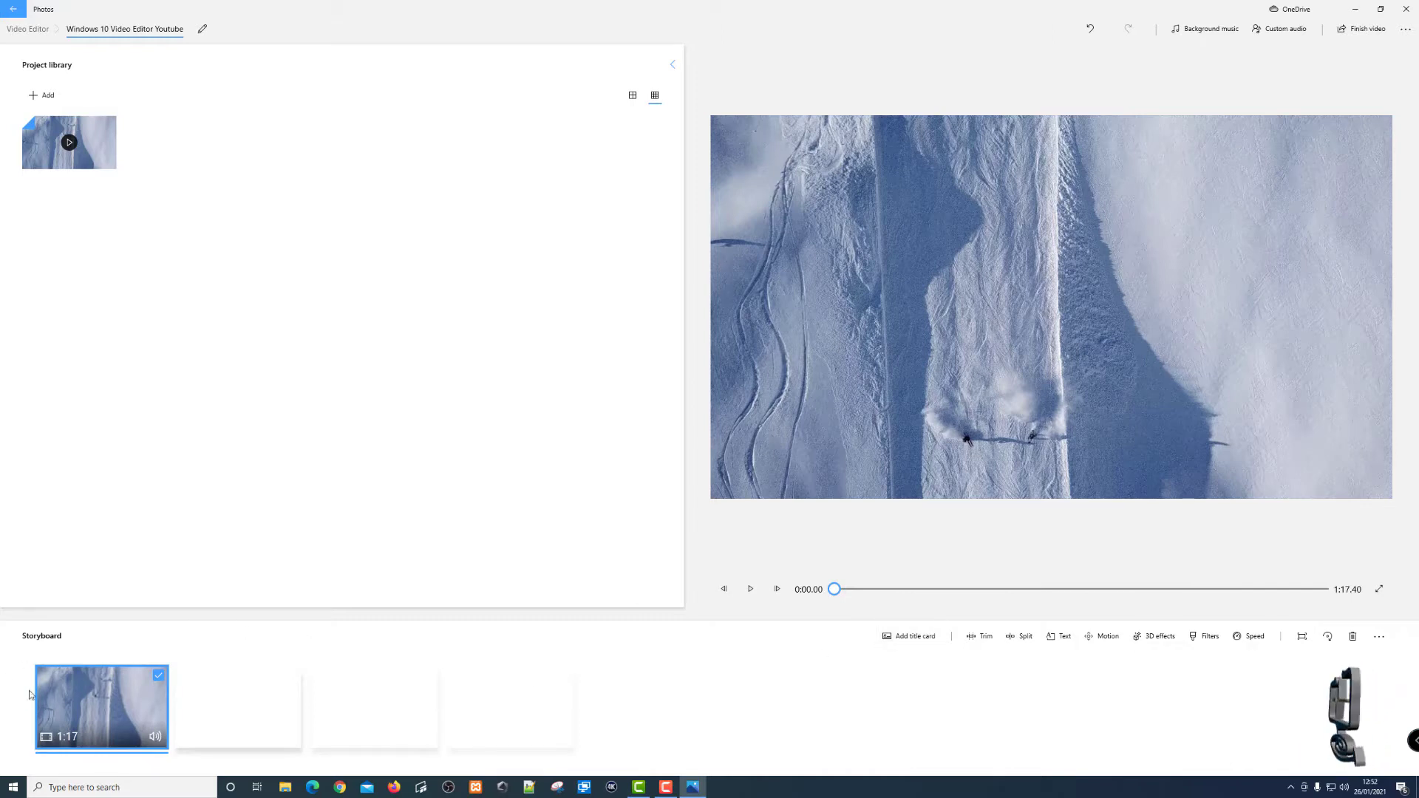
left_click(909, 637)
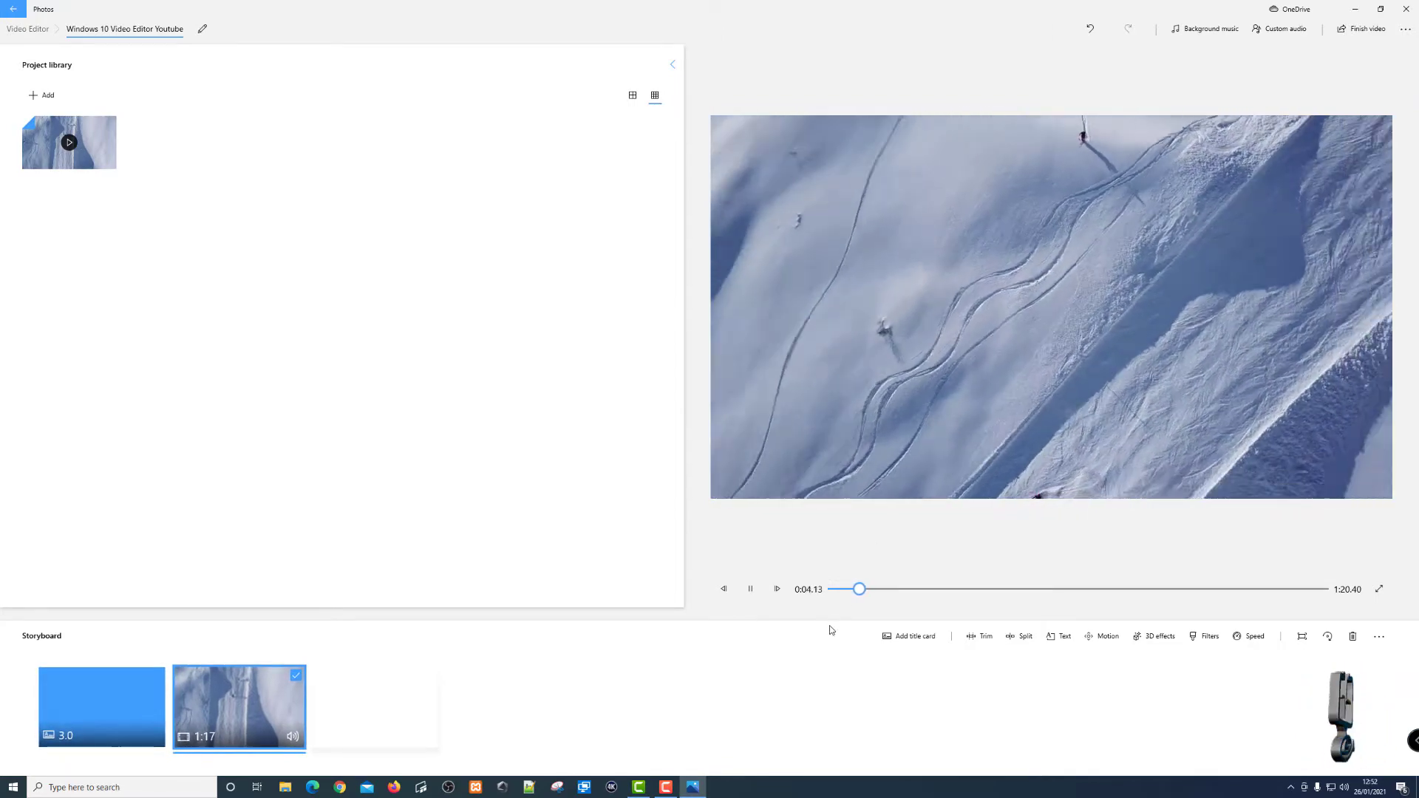
left_click(751, 590)
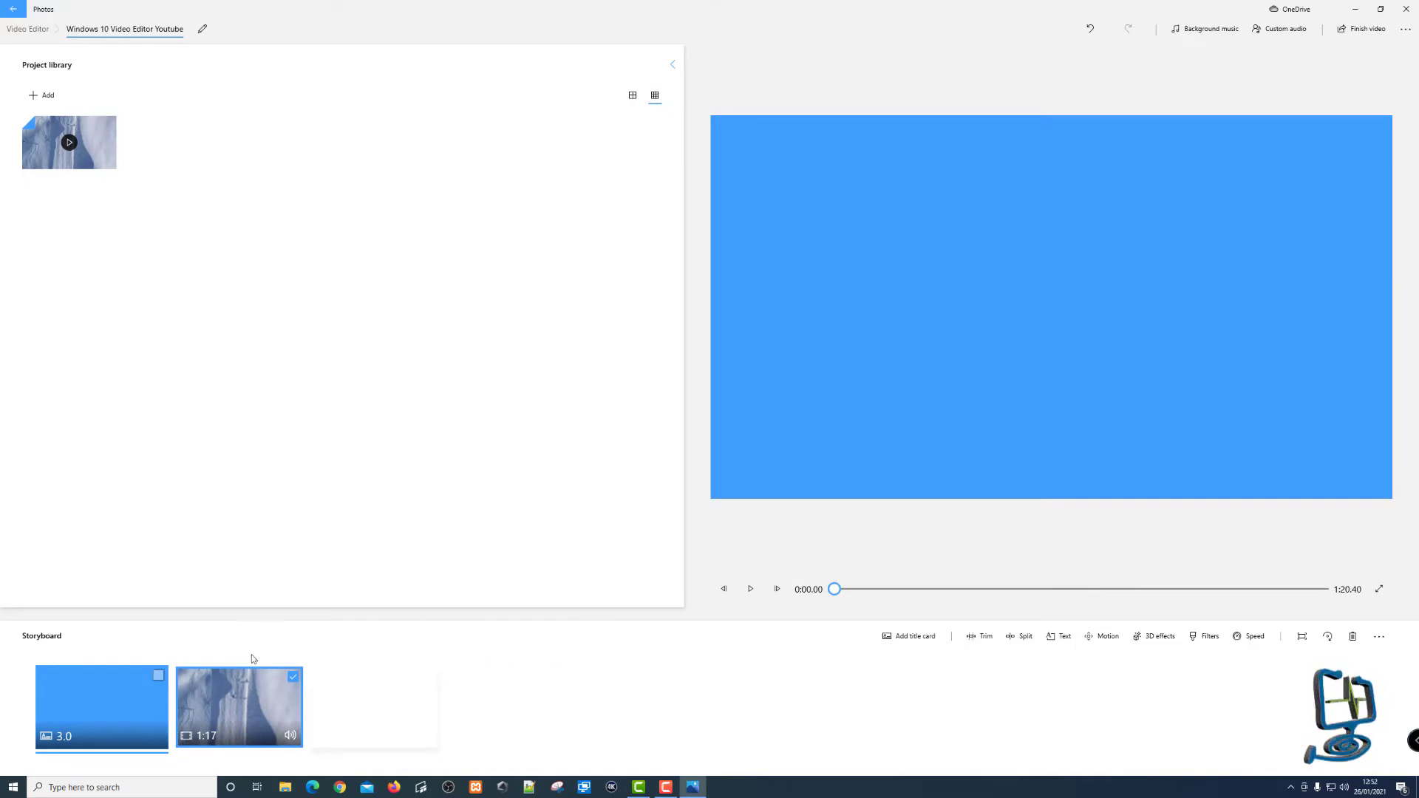
left_click(64, 736)
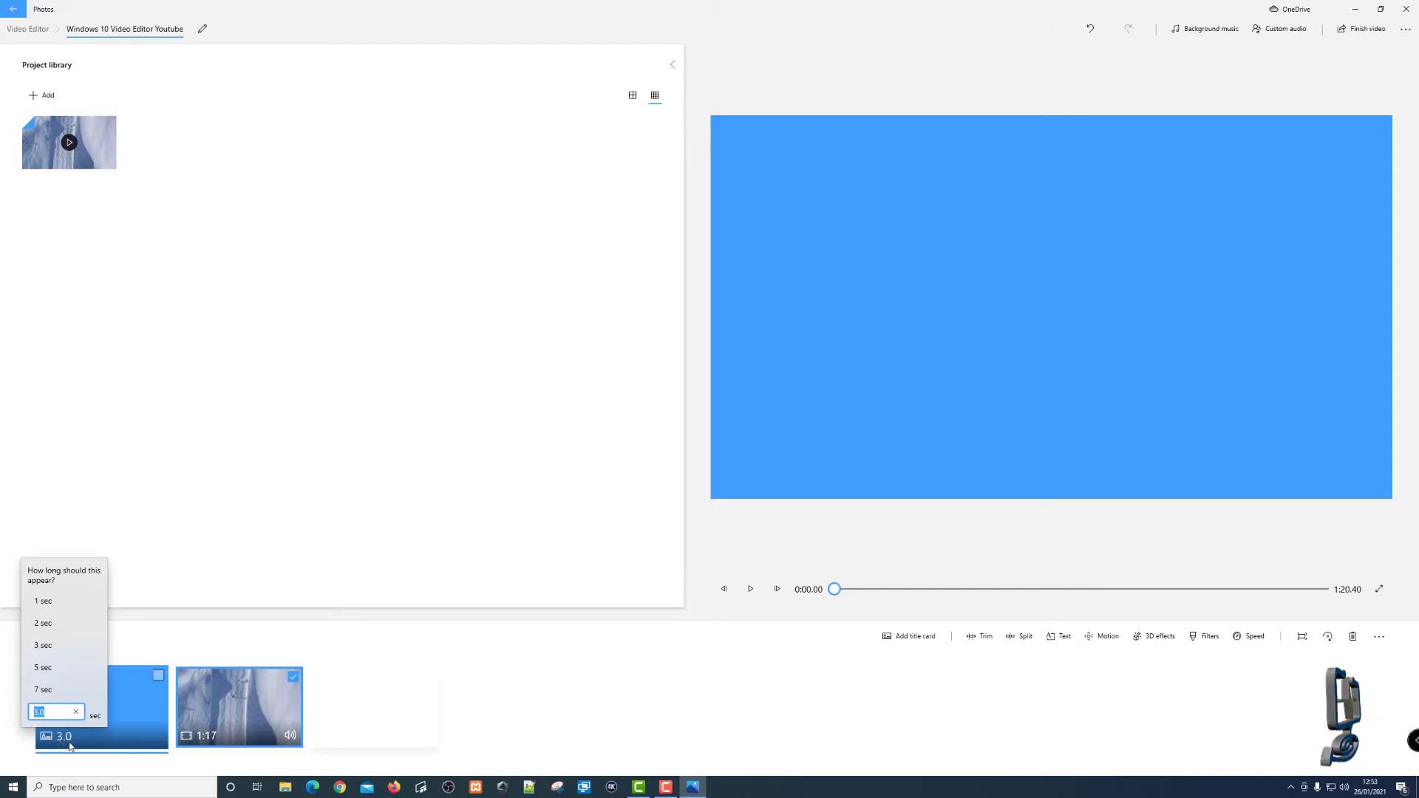
left_click(61, 625)
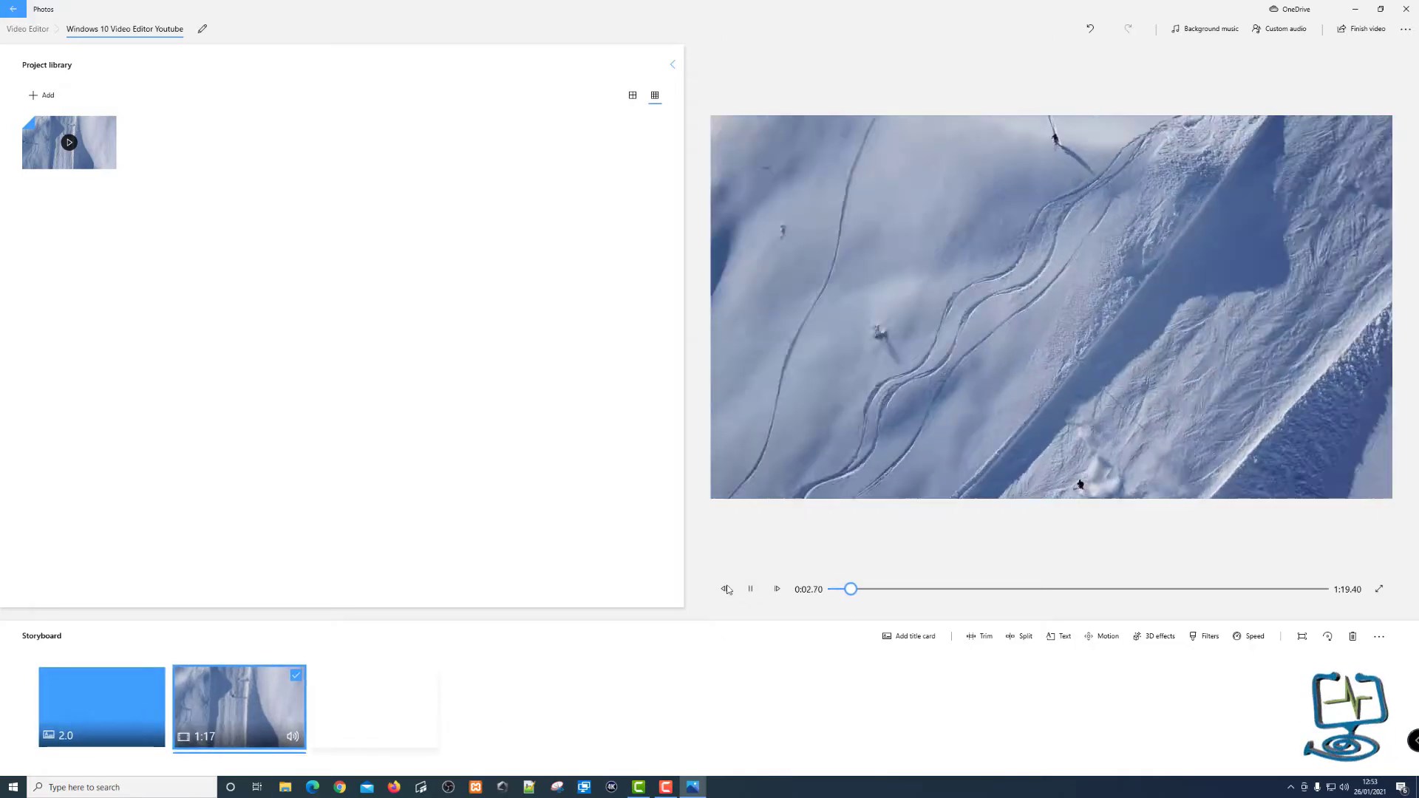
- Set the title card's text to "Snowboarding" in the Loved animated style
left_click(236, 702)
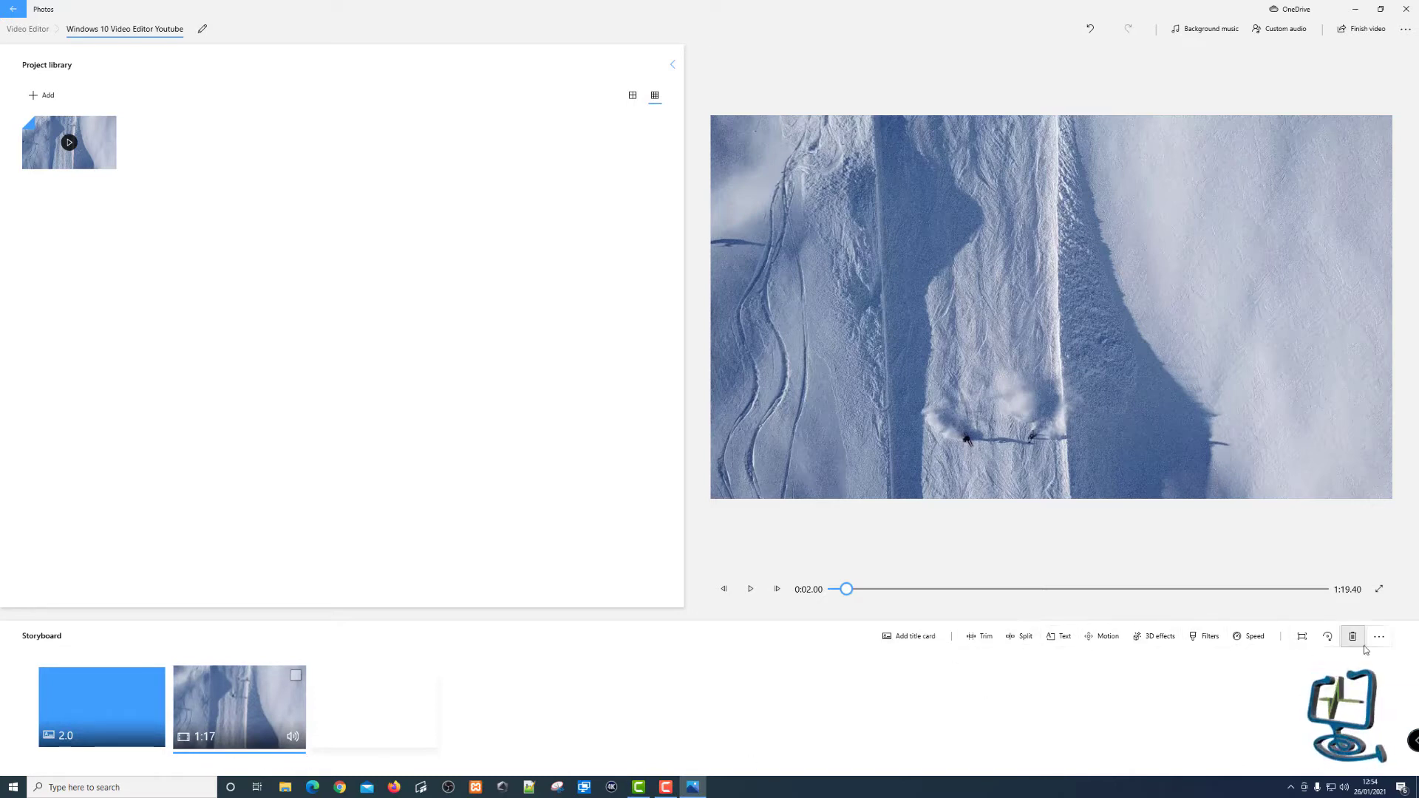
left_click(132, 710)
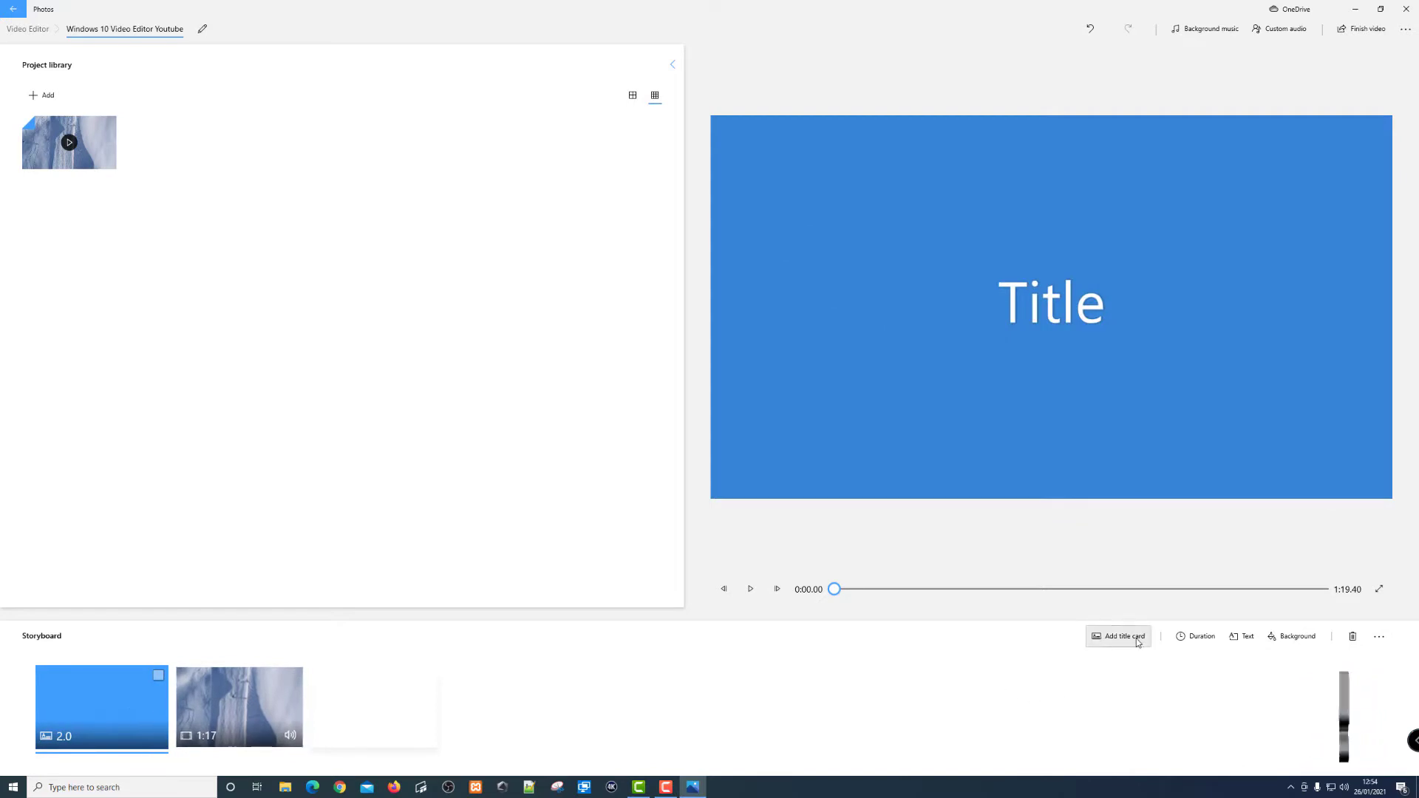
left_click(1195, 644)
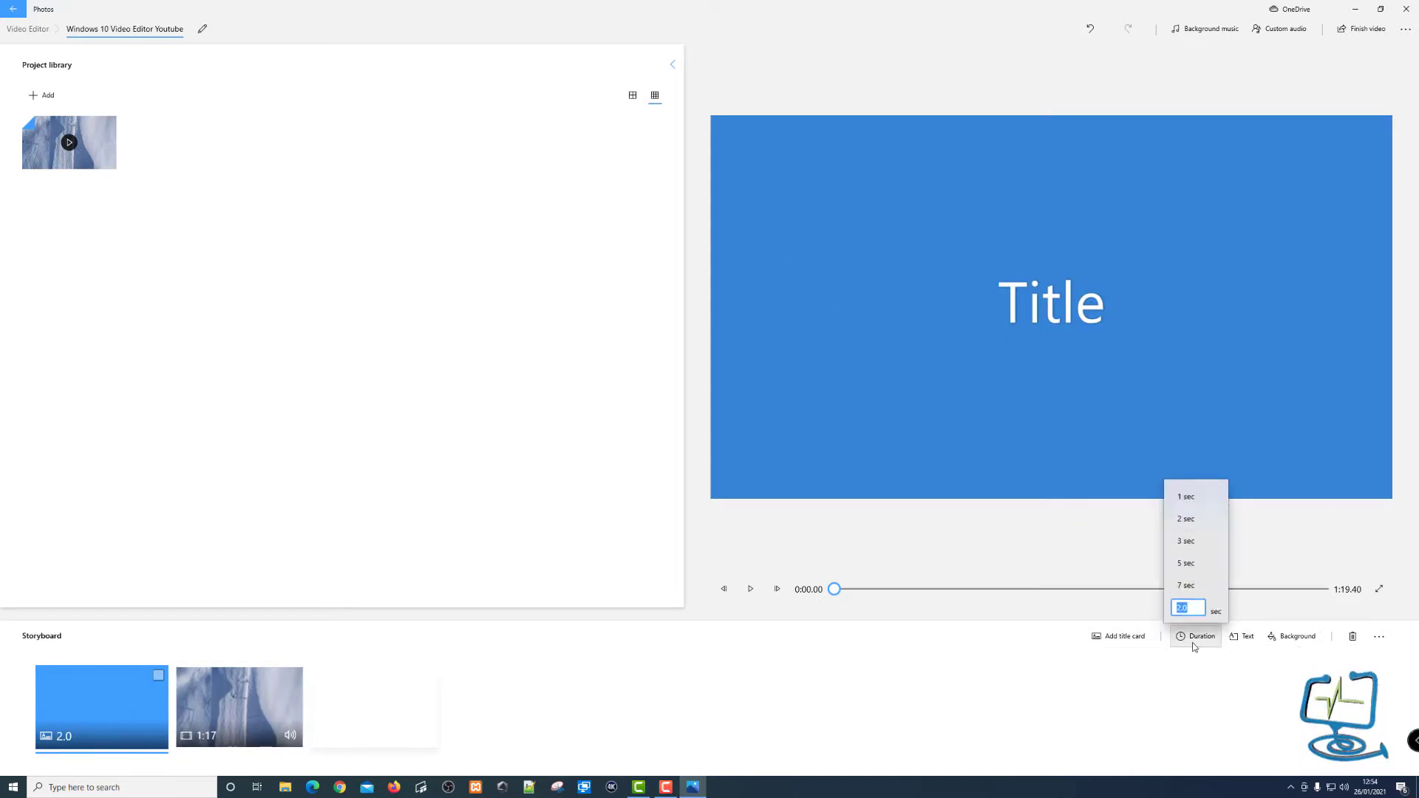
left_click(1196, 646)
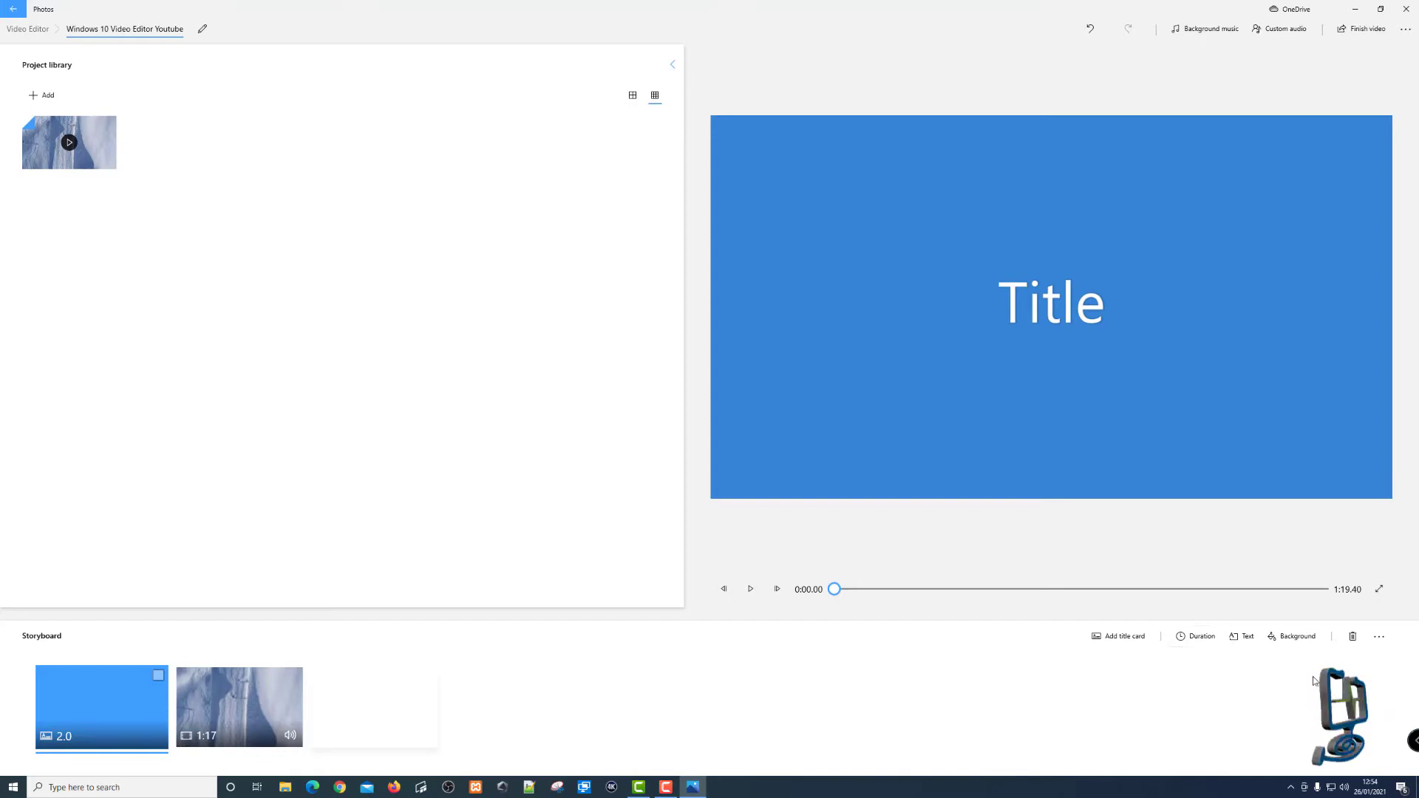
left_click(1254, 644)
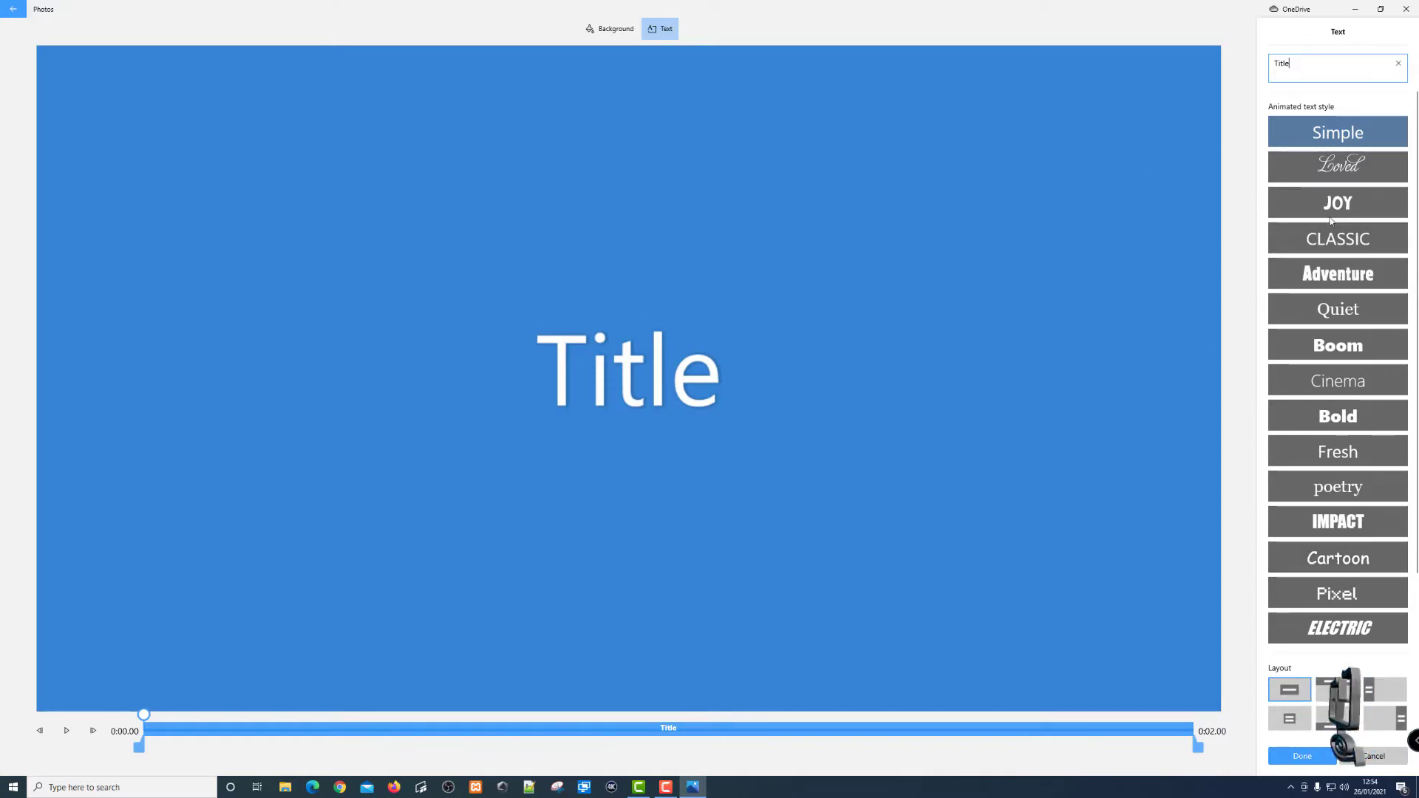
left_click(1359, 171)
left_click_drag(1301, 64, 1218, 65)
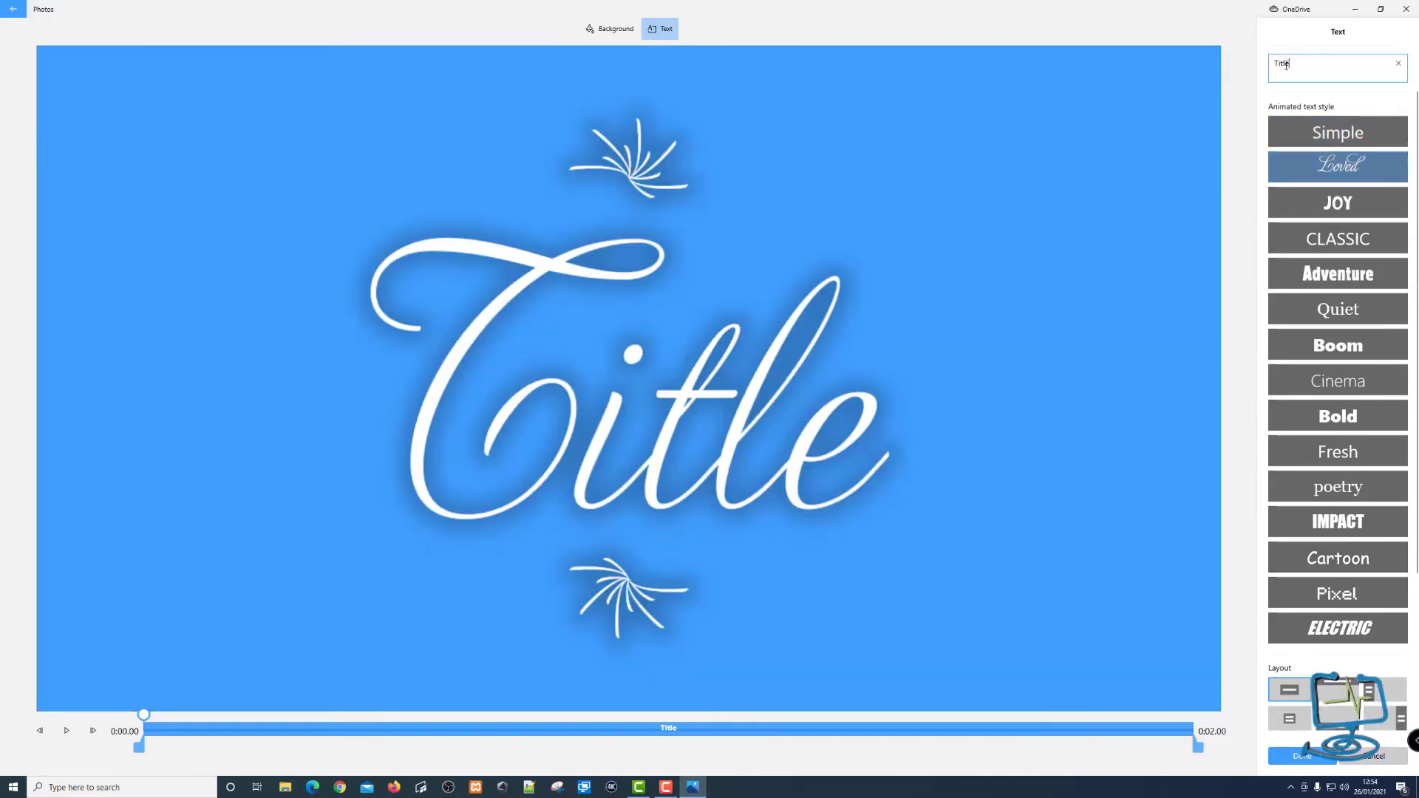
type("Snowb")
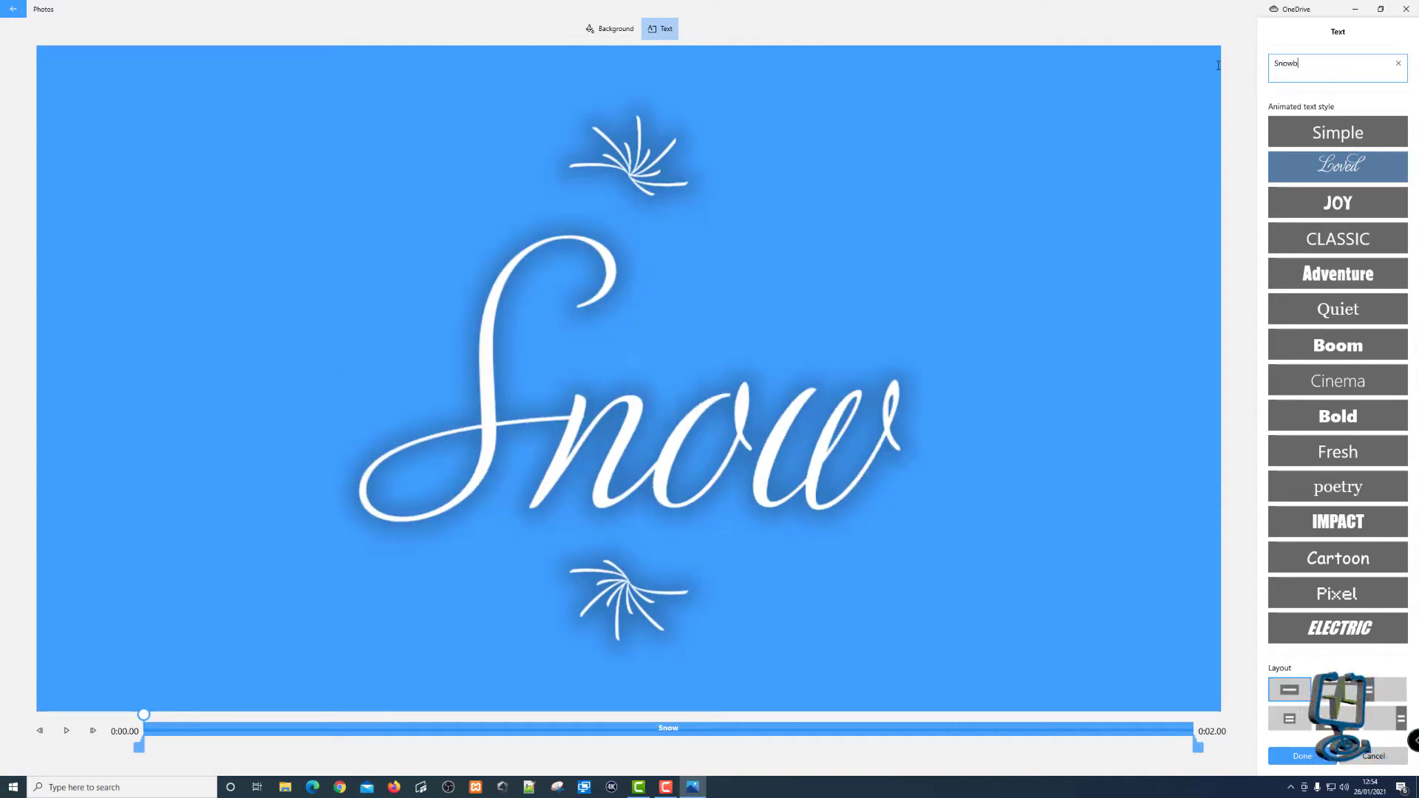
type("oarding")
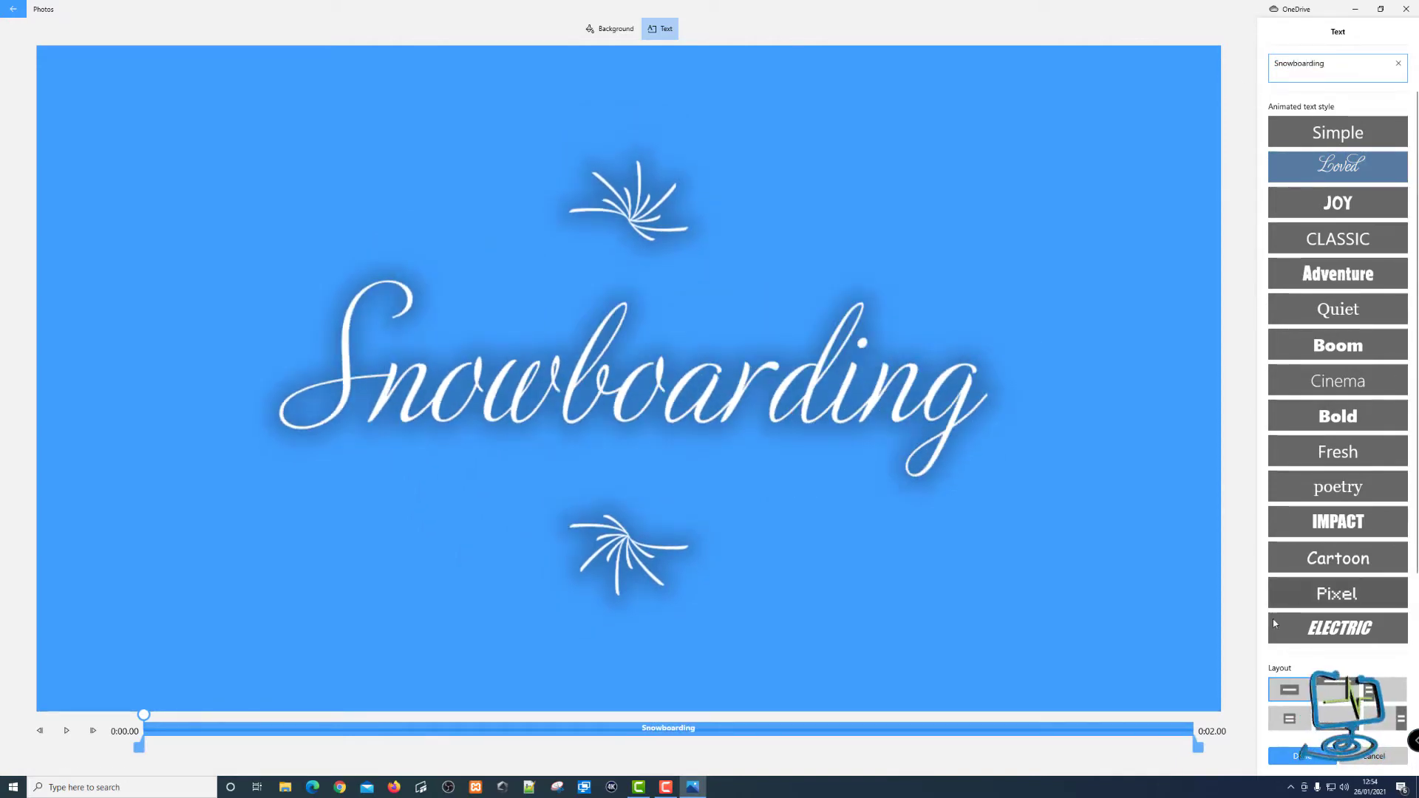
- Try the title card's text layouts, apply the centred one with ornamental corners, and play back the result
left_click(1338, 689)
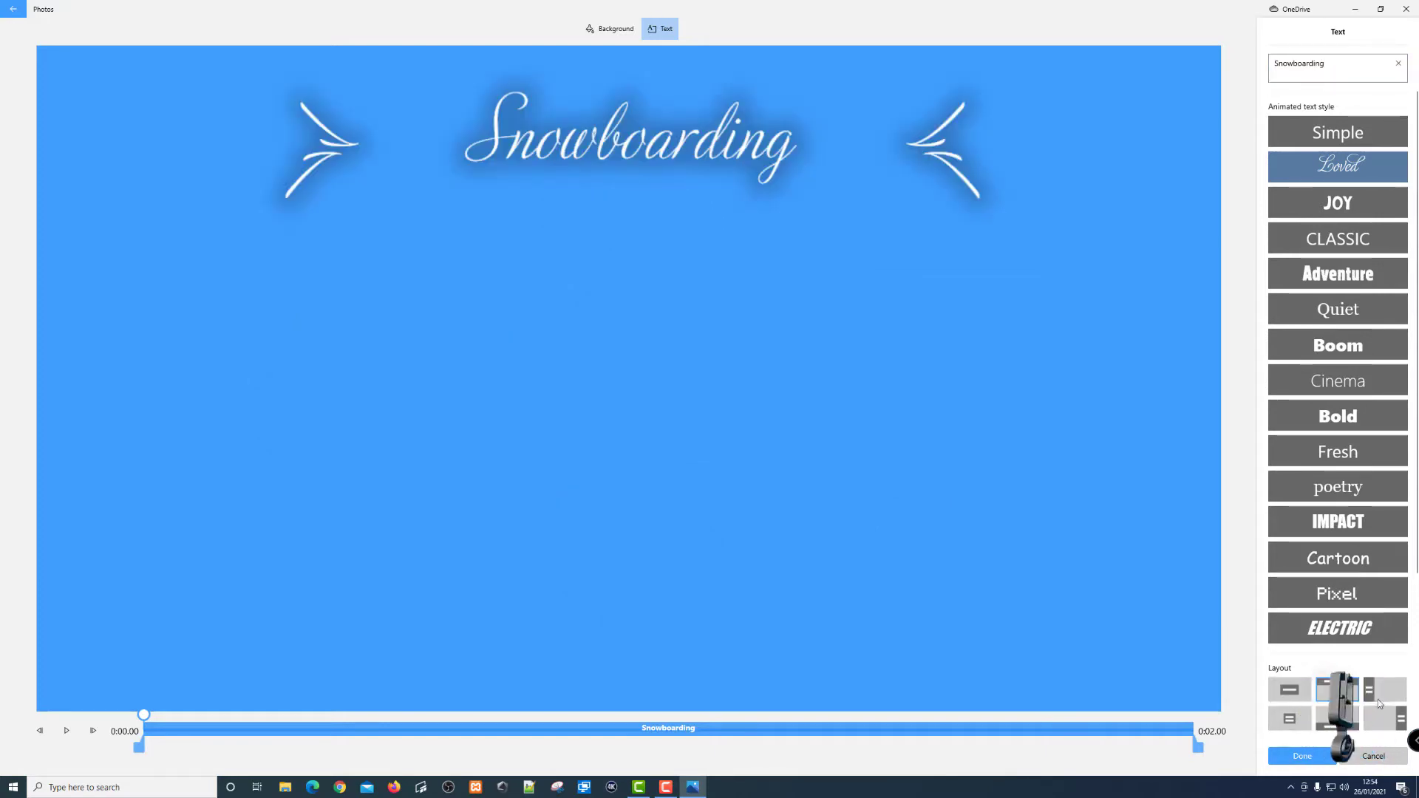
left_click(1385, 690)
left_click(1289, 720)
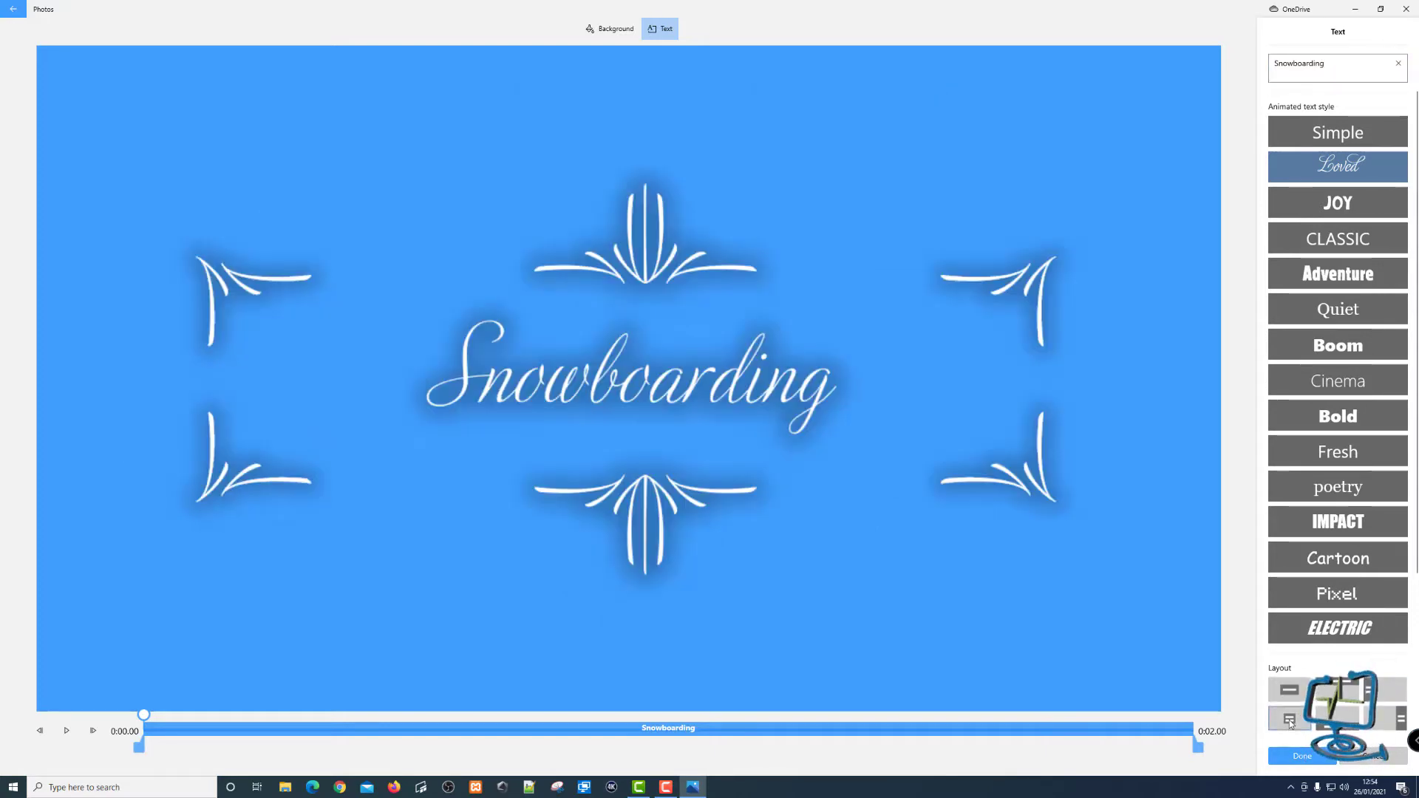
left_click(1337, 718)
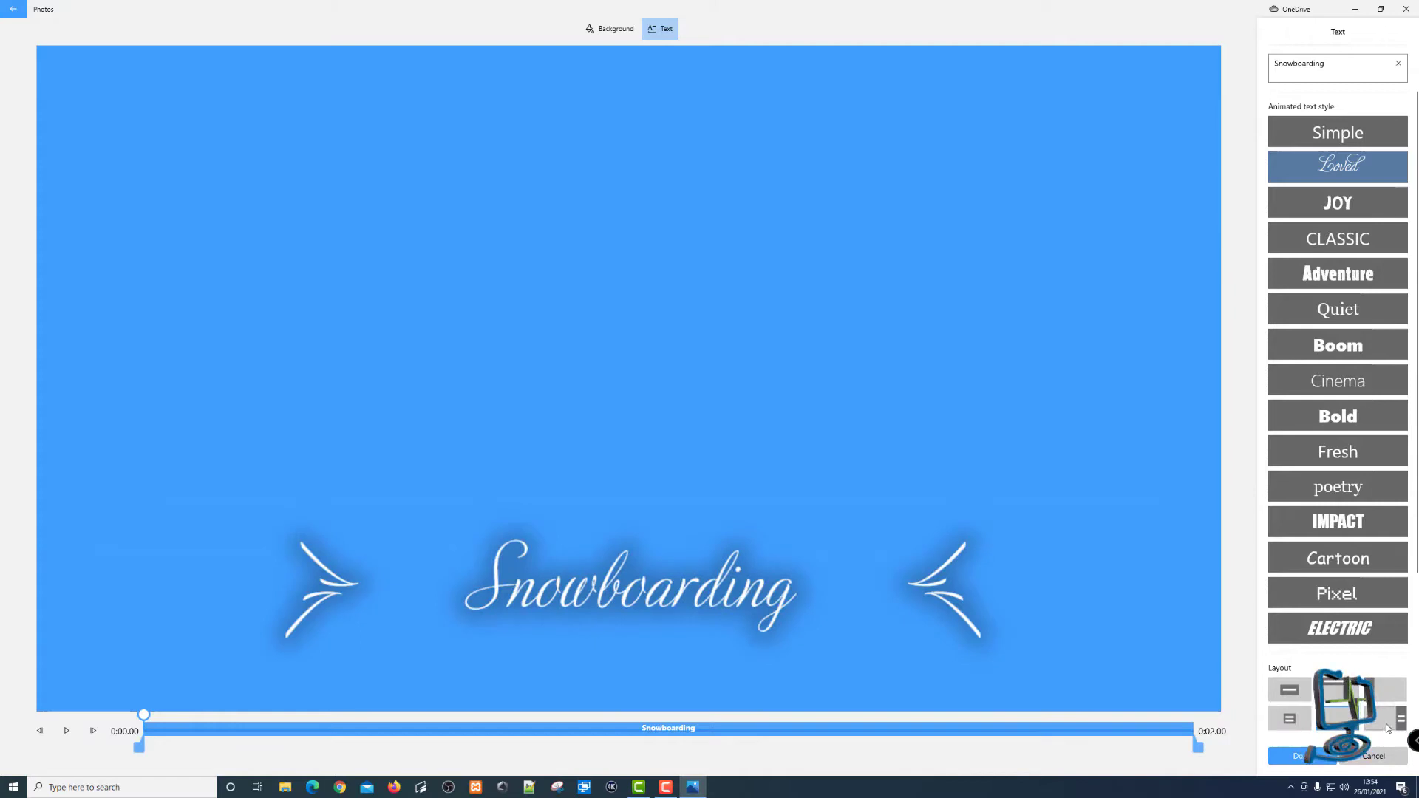
left_click(1387, 725)
left_click(1289, 718)
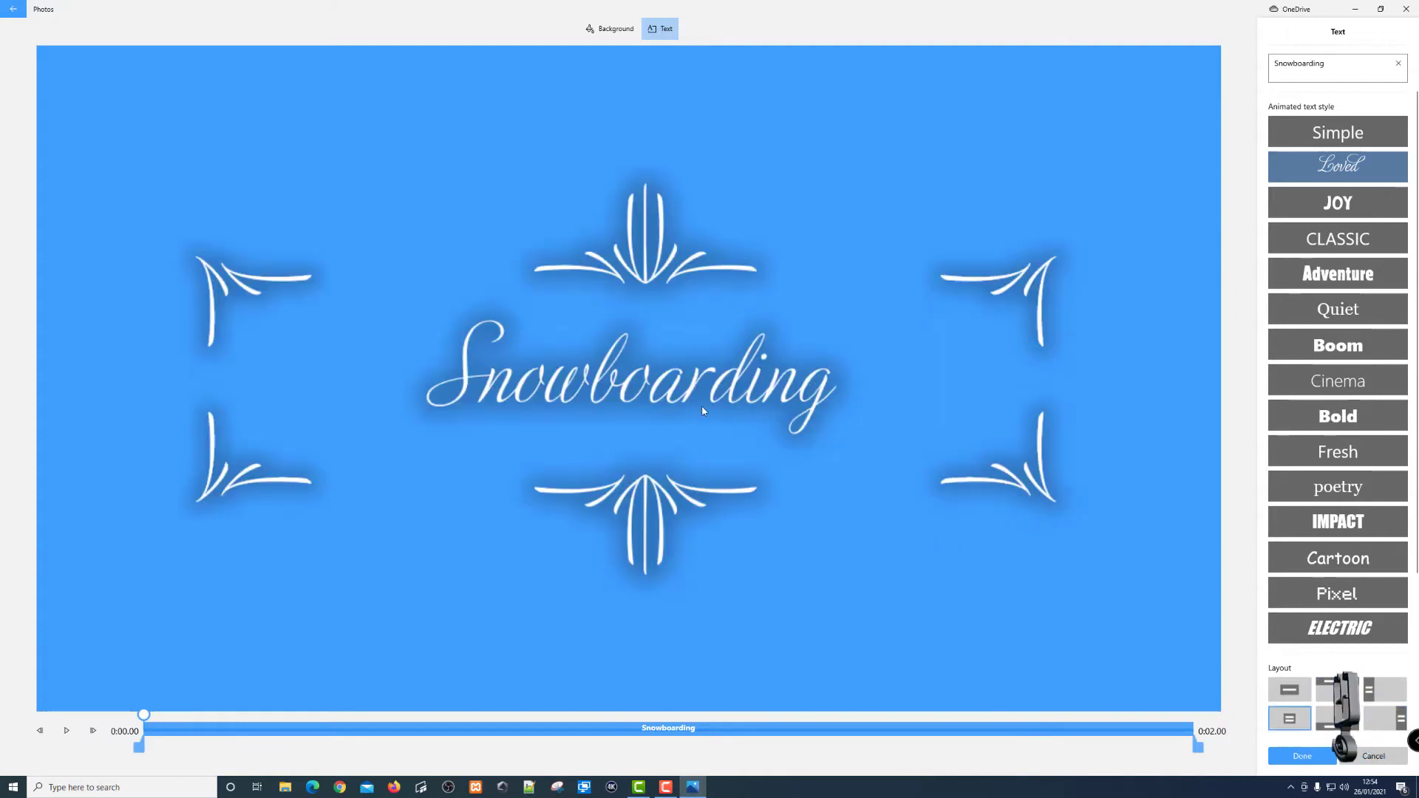
left_click(1295, 755)
left_click(750, 589)
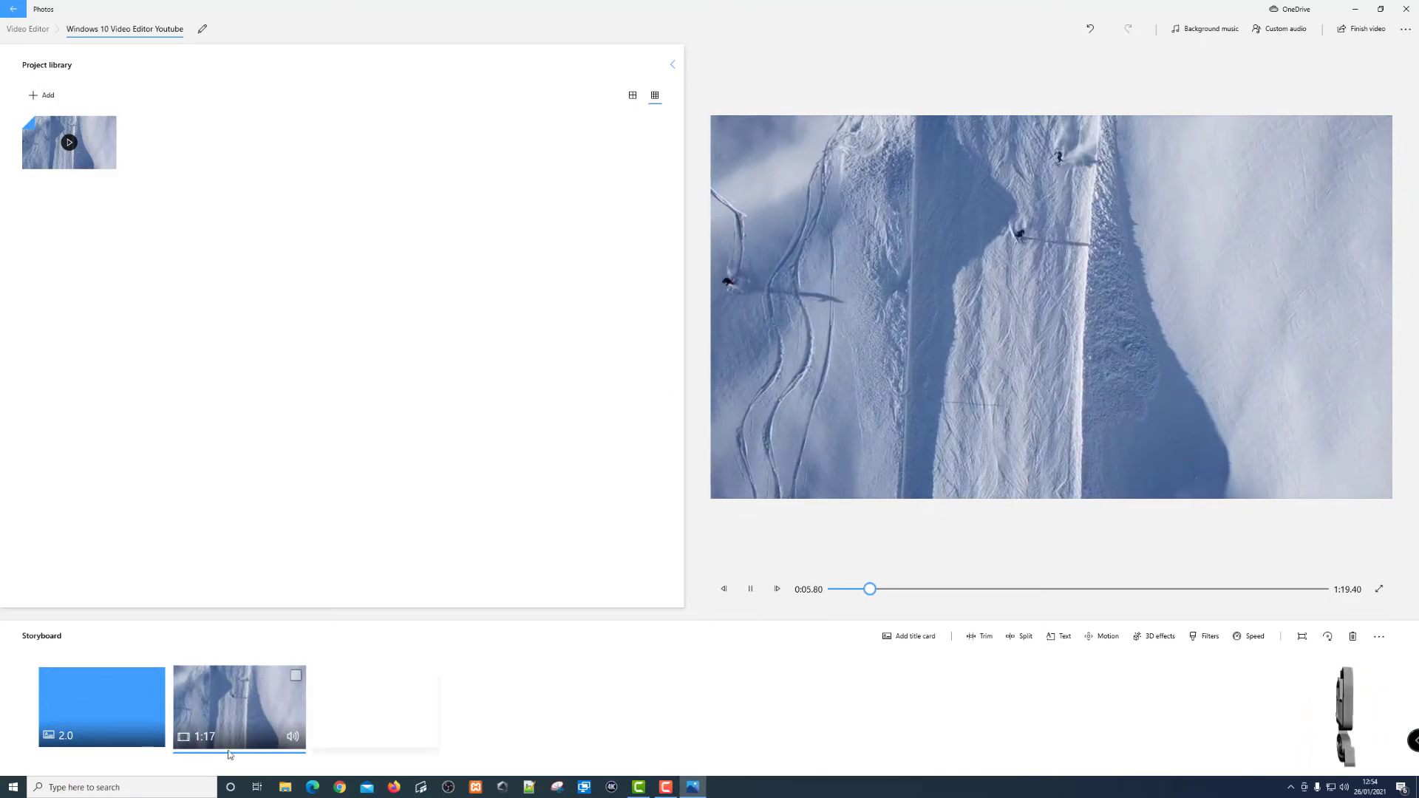
left_click(750, 589)
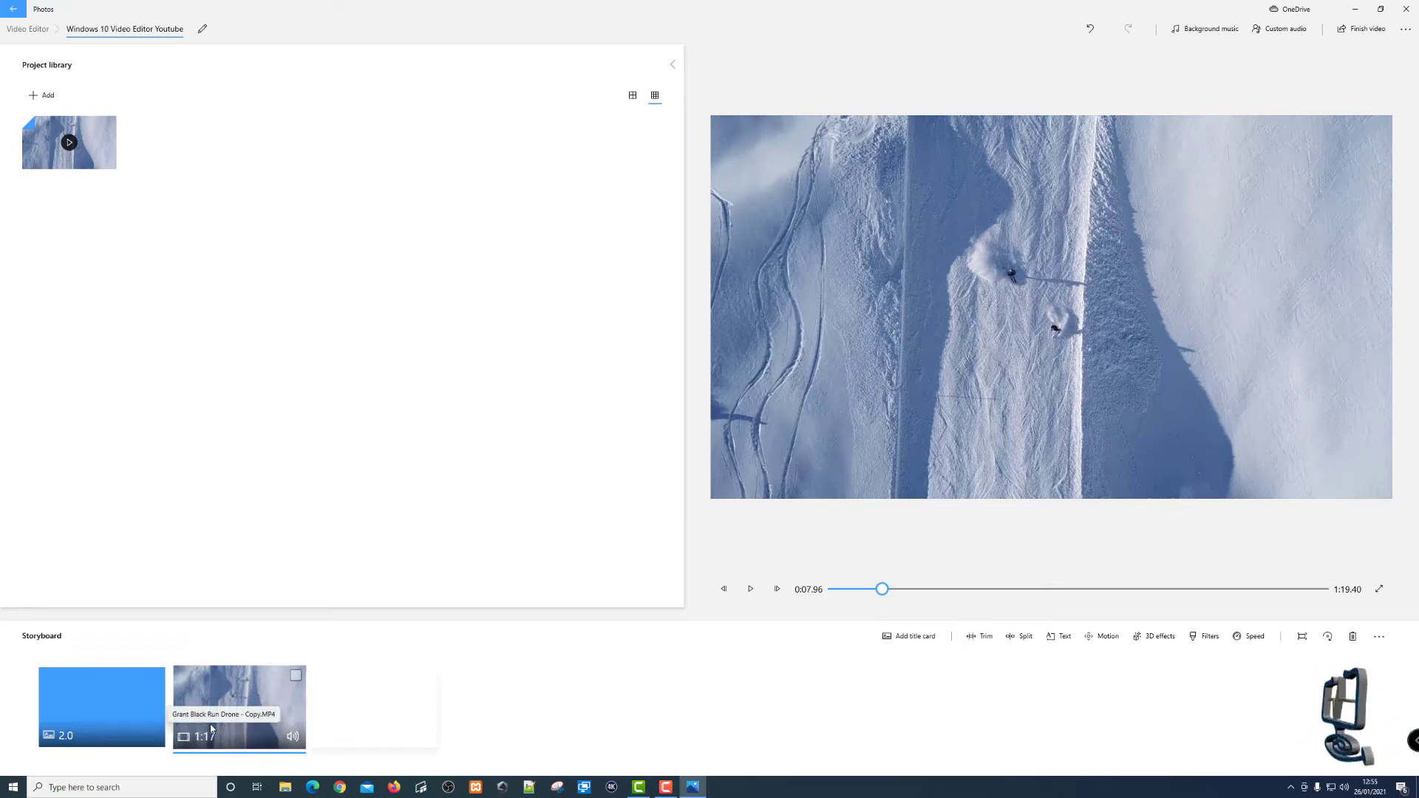
- Add the text "Snowboarding" to the drone clip in the Loved style, laid out along the upper edge of the picture
left_click(295, 678)
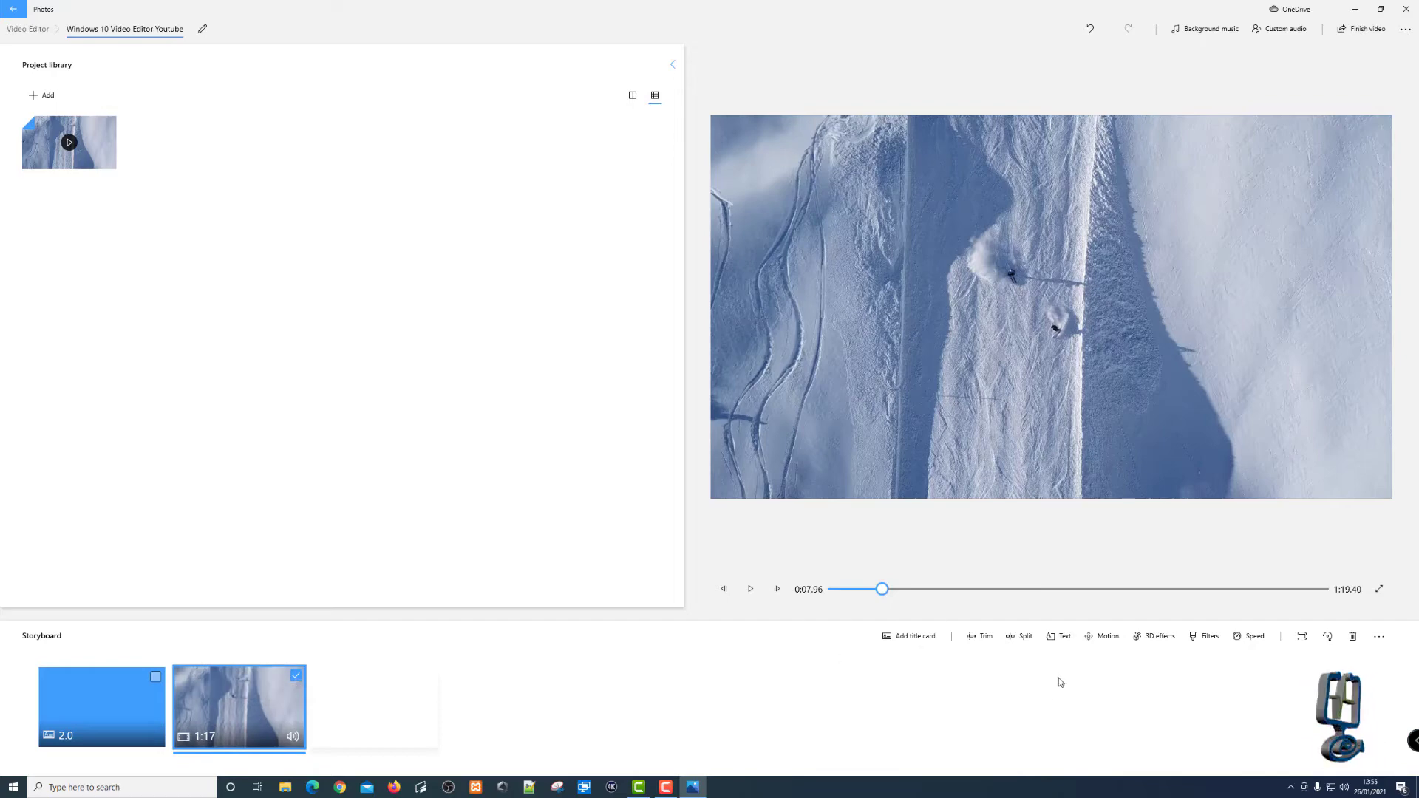
left_click(1060, 637)
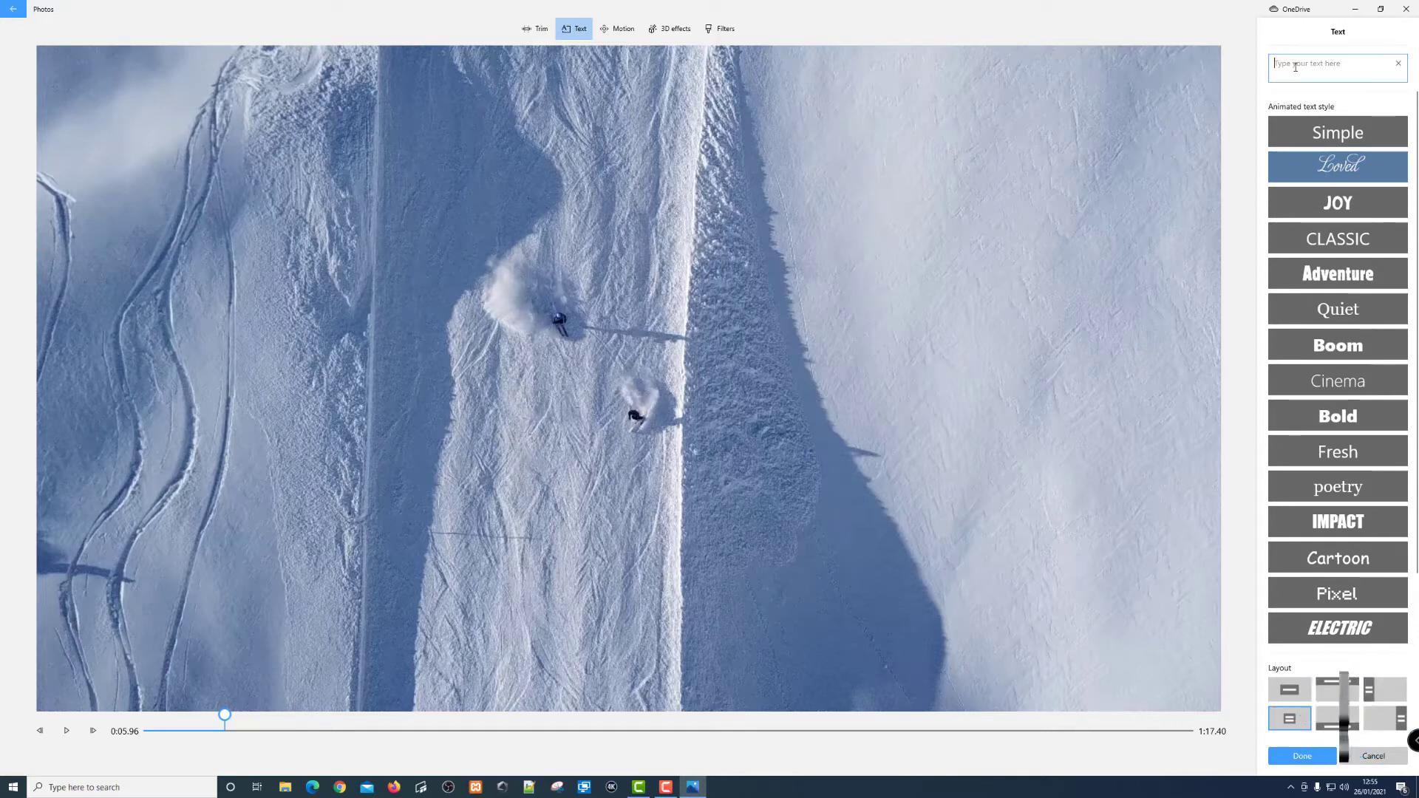
type("SNowboard")
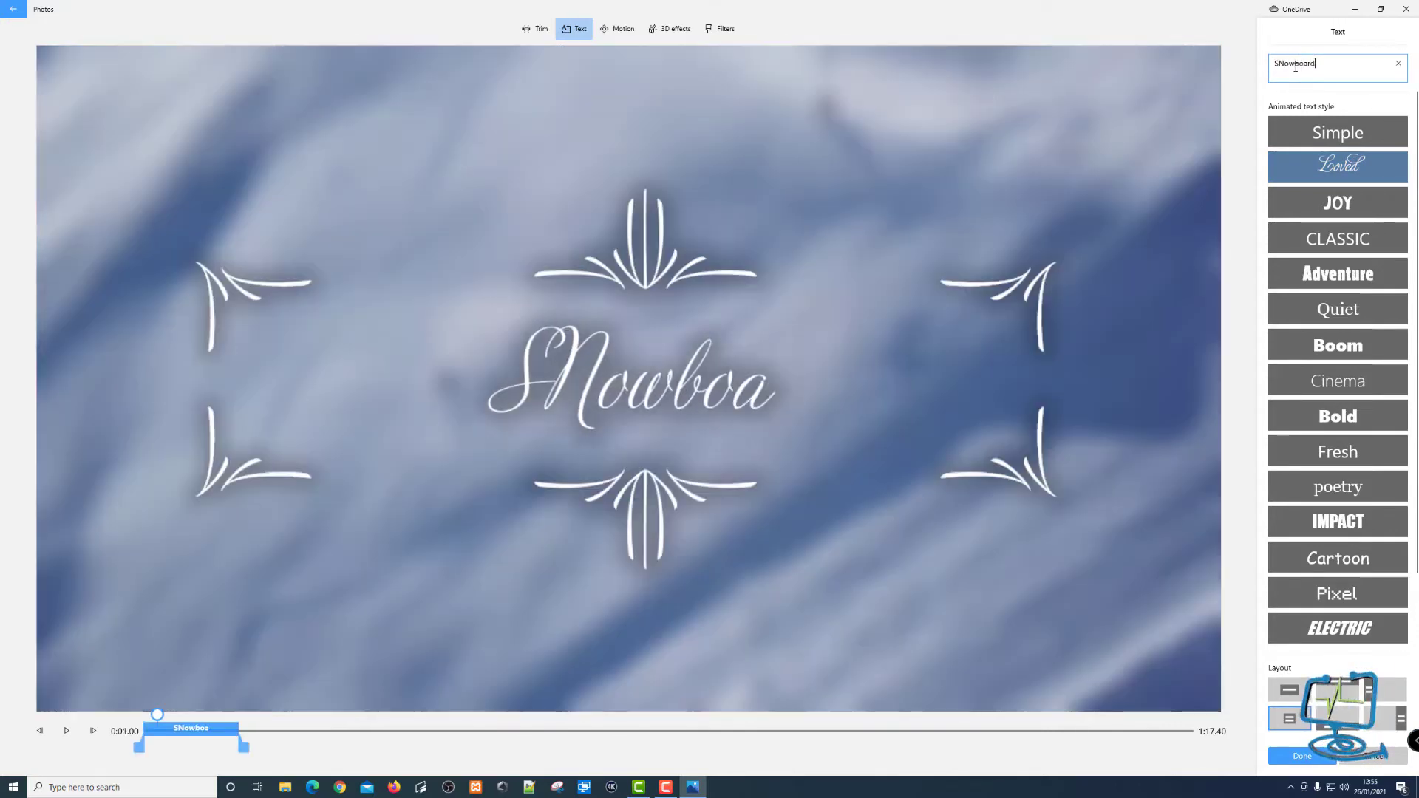
key("BackSpace")
key("BackSpace")
key("BackSpace")
key("BackSpace")
key("BackSpace")
key("BackSpace")
key("BackSpace")
key("BackSpace")
type("nowboarding")
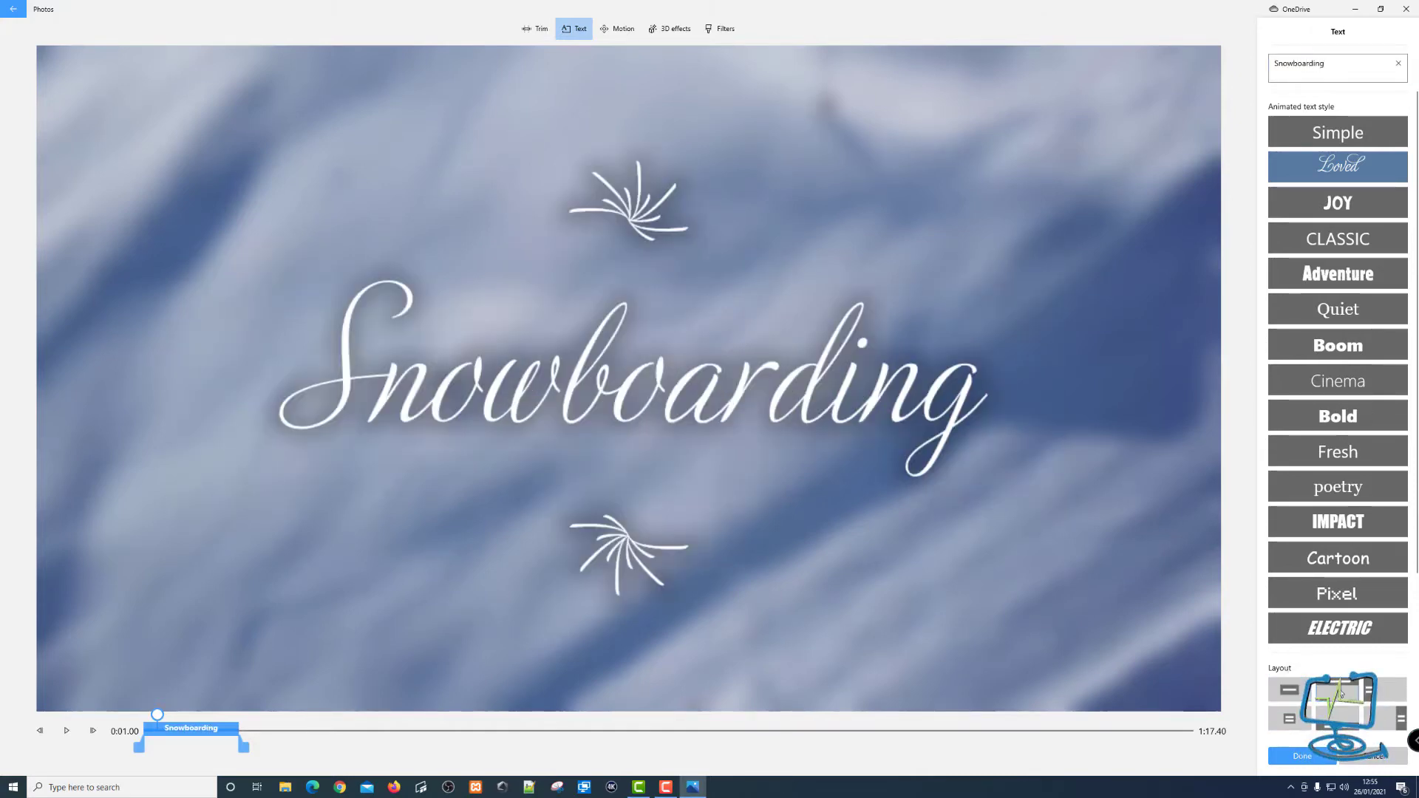
left_click(1320, 693)
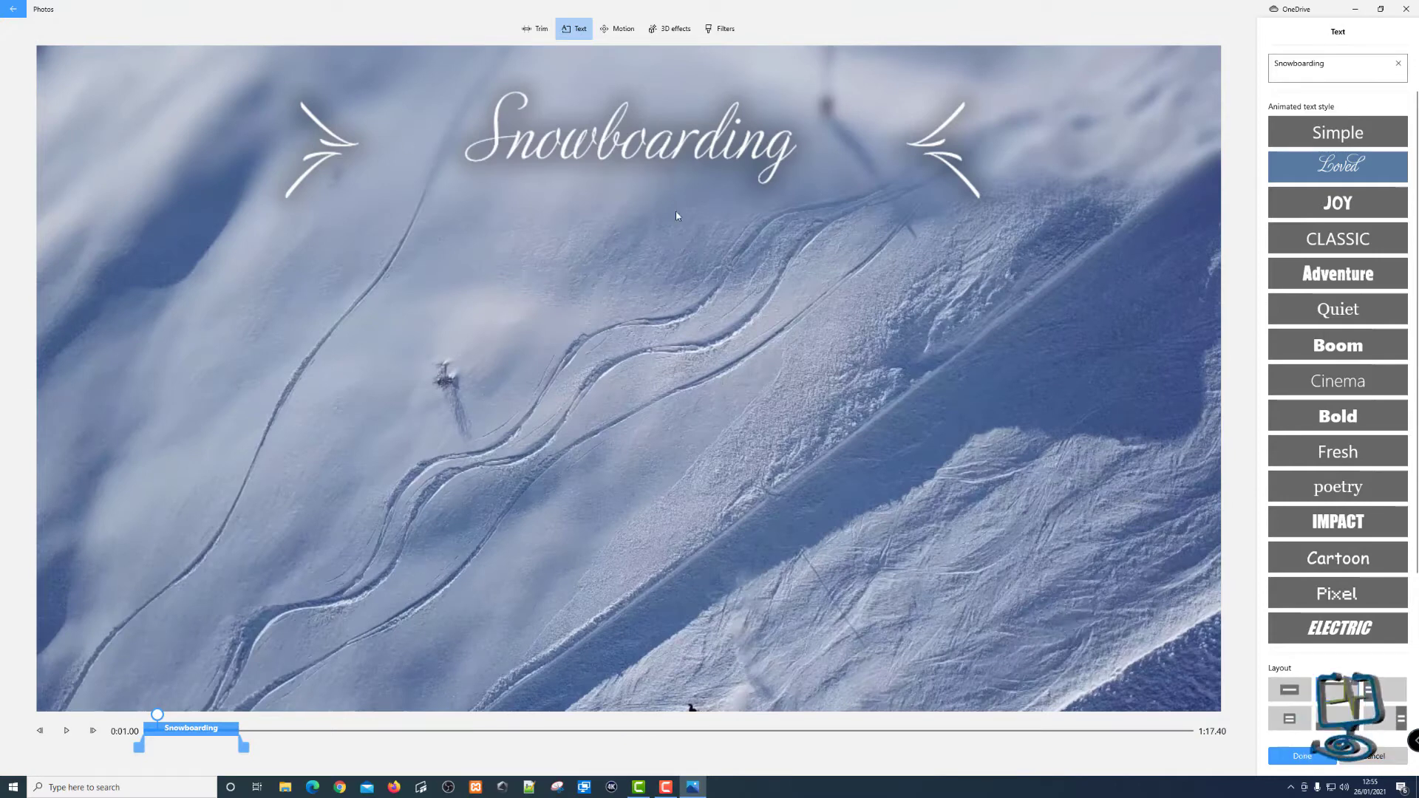
left_click(1303, 757)
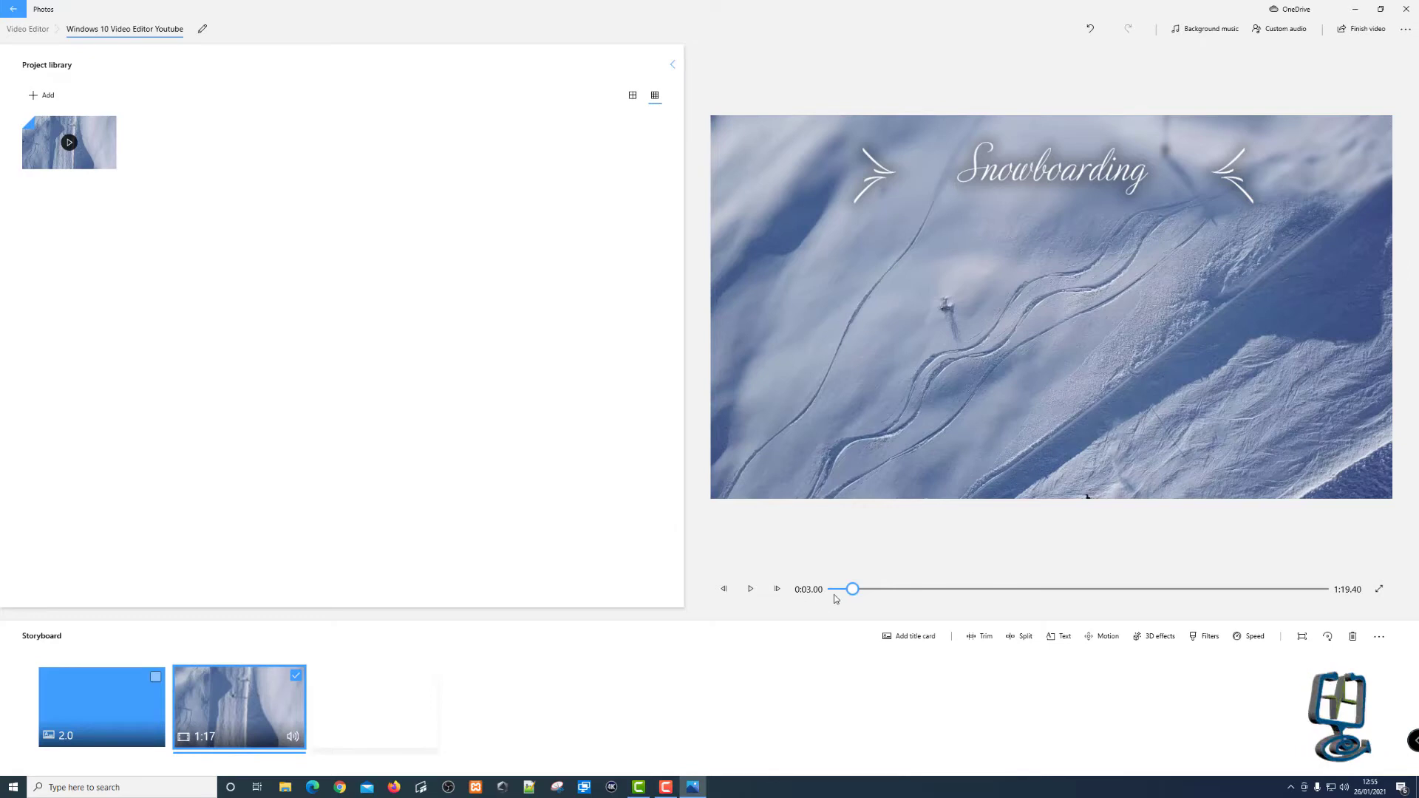
- Play the storyboard from the beginning and scrub ahead to about 0:14
left_click_drag(846, 594, 708, 629)
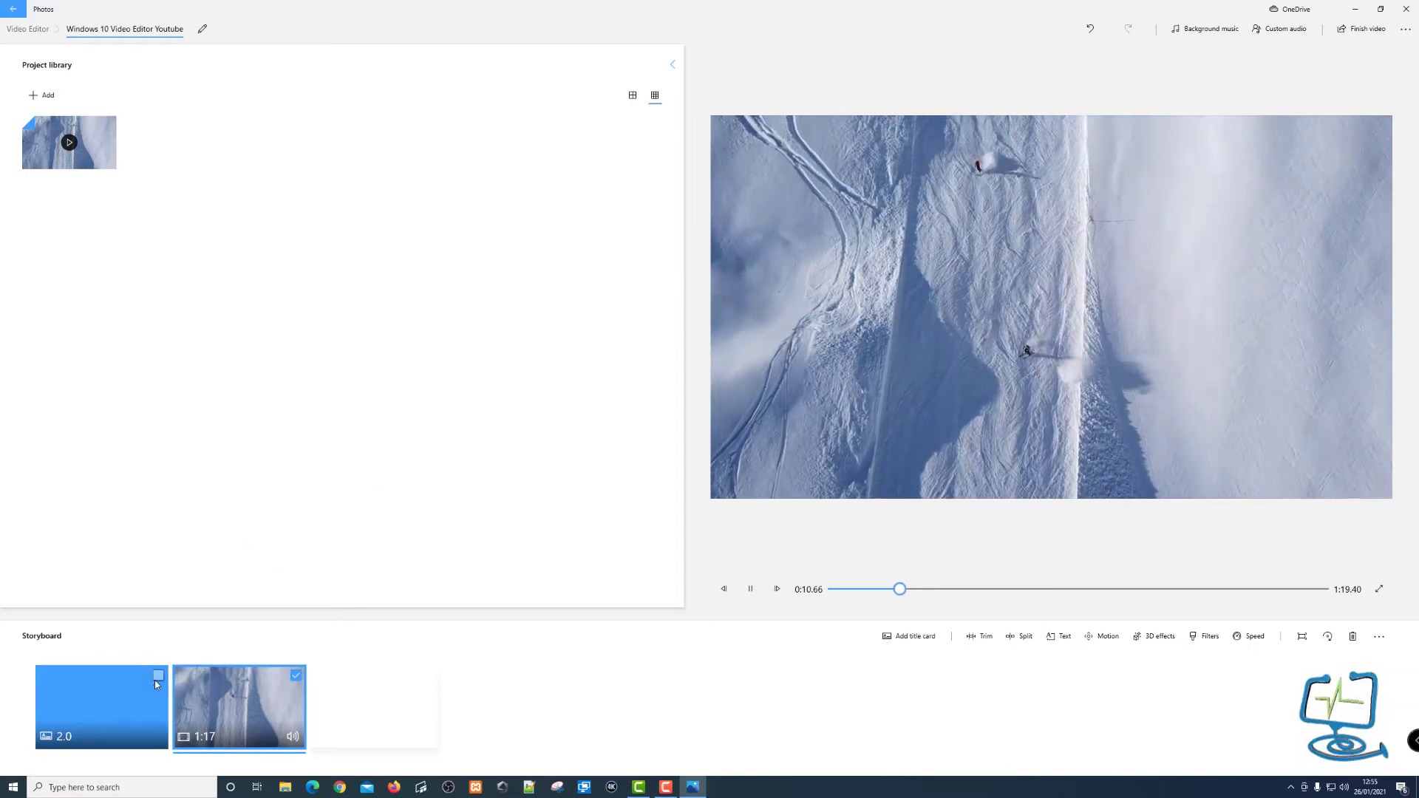
left_click(905, 590)
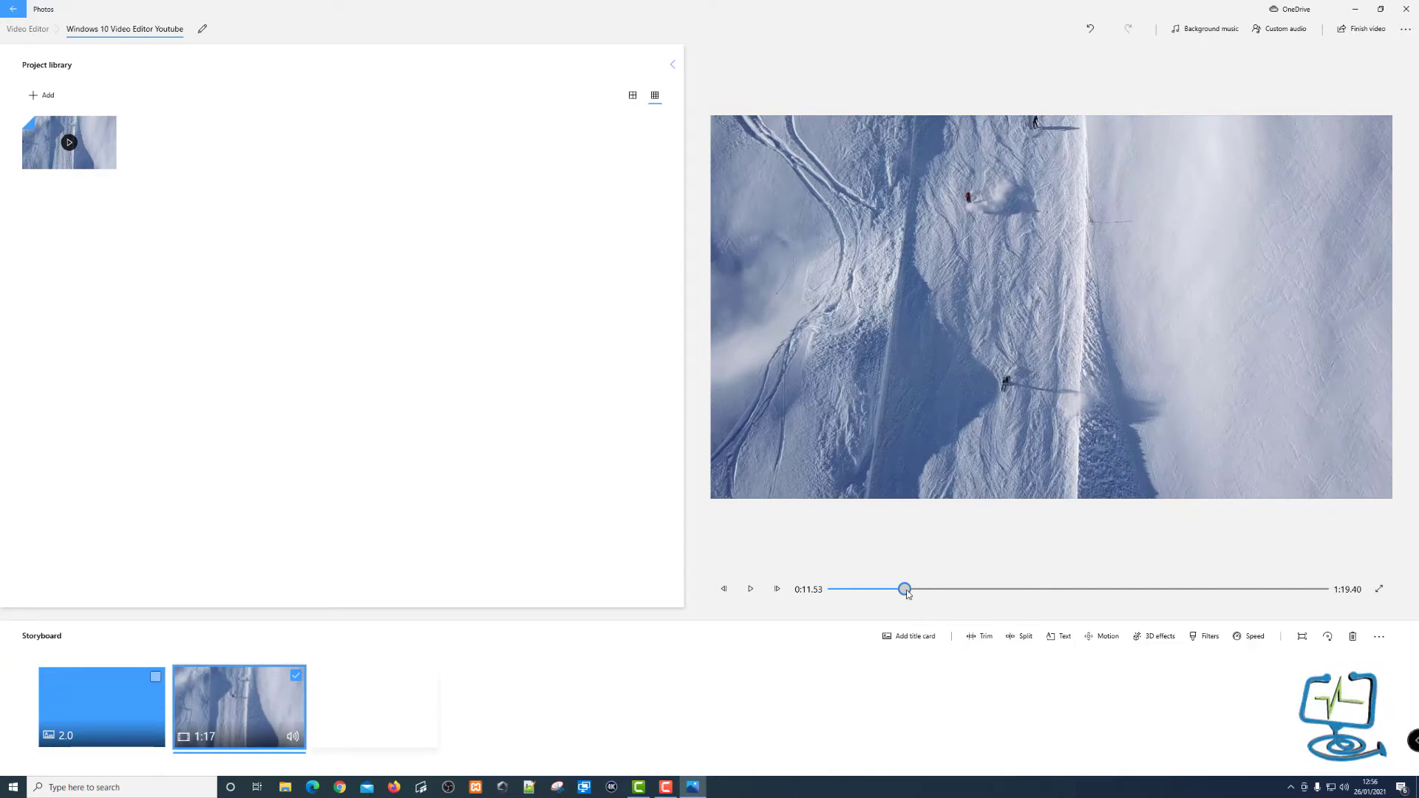
left_click_drag(907, 593, 916, 594)
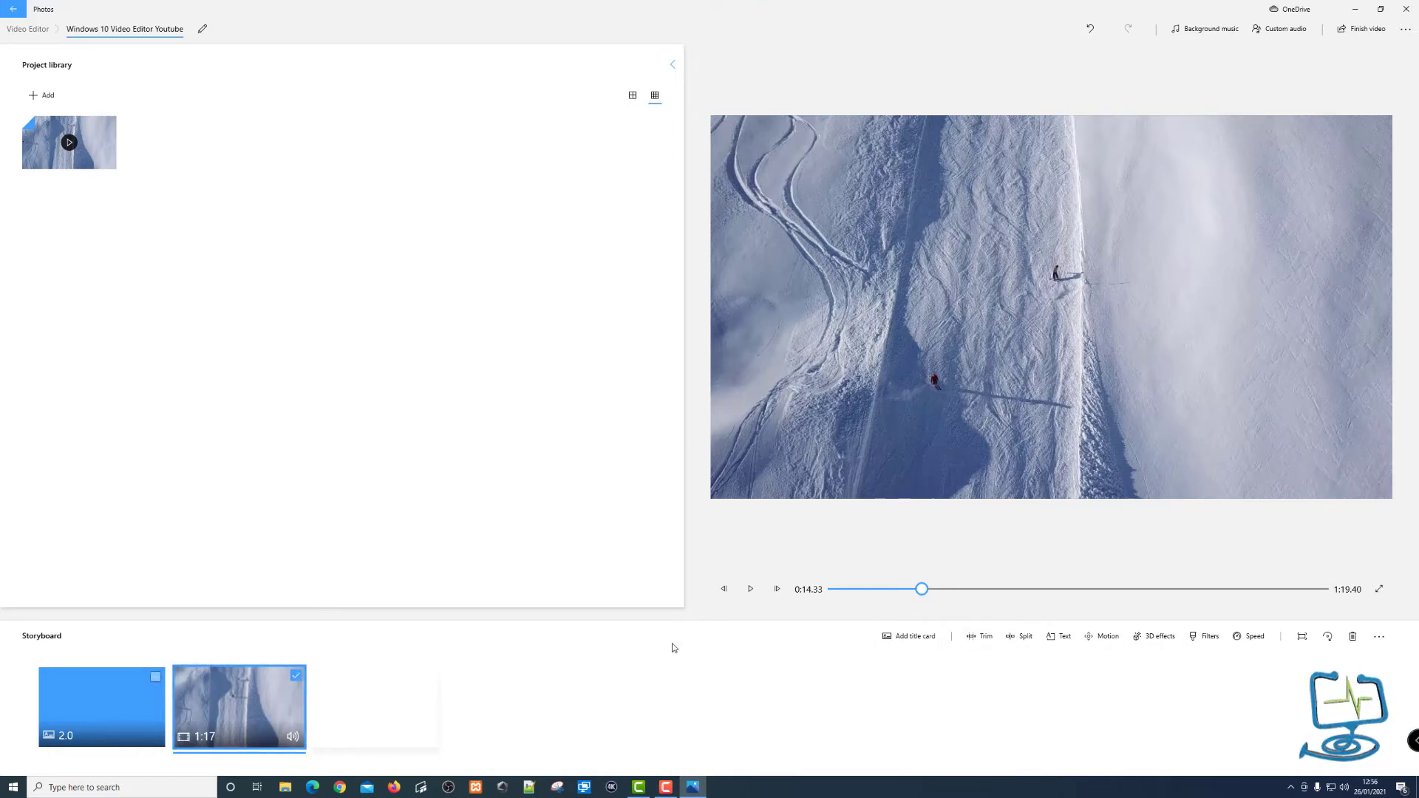
- Trim the drone clip to start at 0:10.00 and end at 1:07.20
left_click(986, 637)
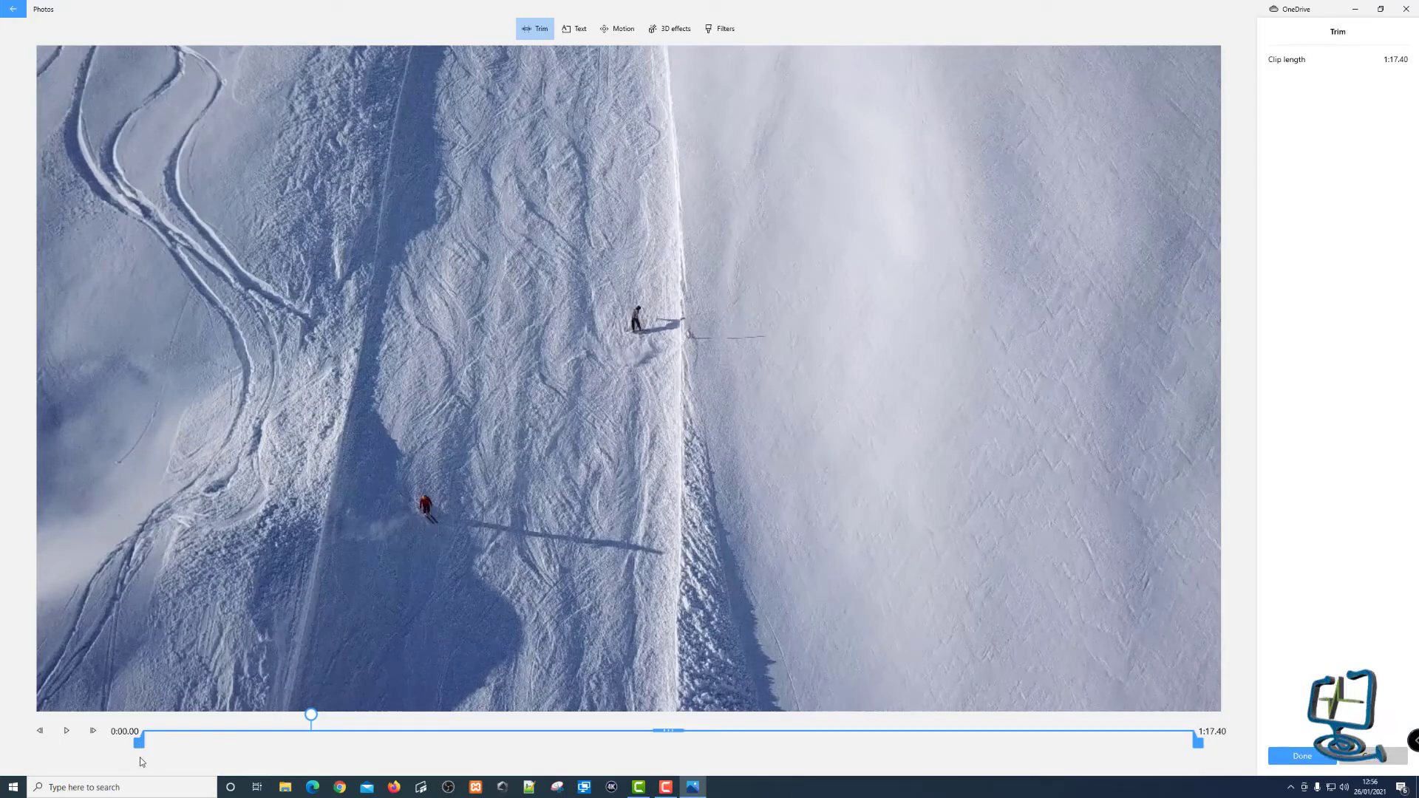
left_click_drag(140, 751, 272, 751)
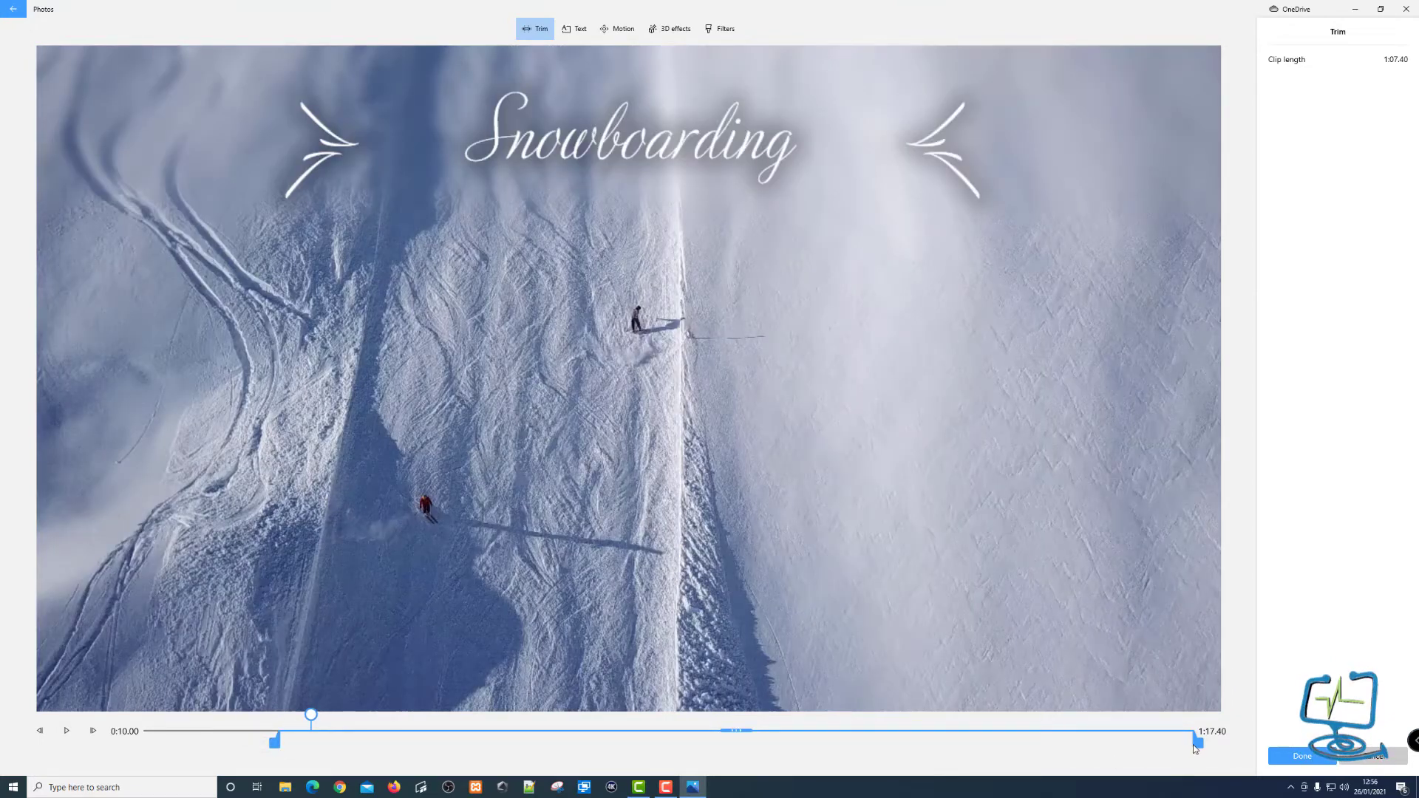
left_click_drag(1187, 749, 1061, 755)
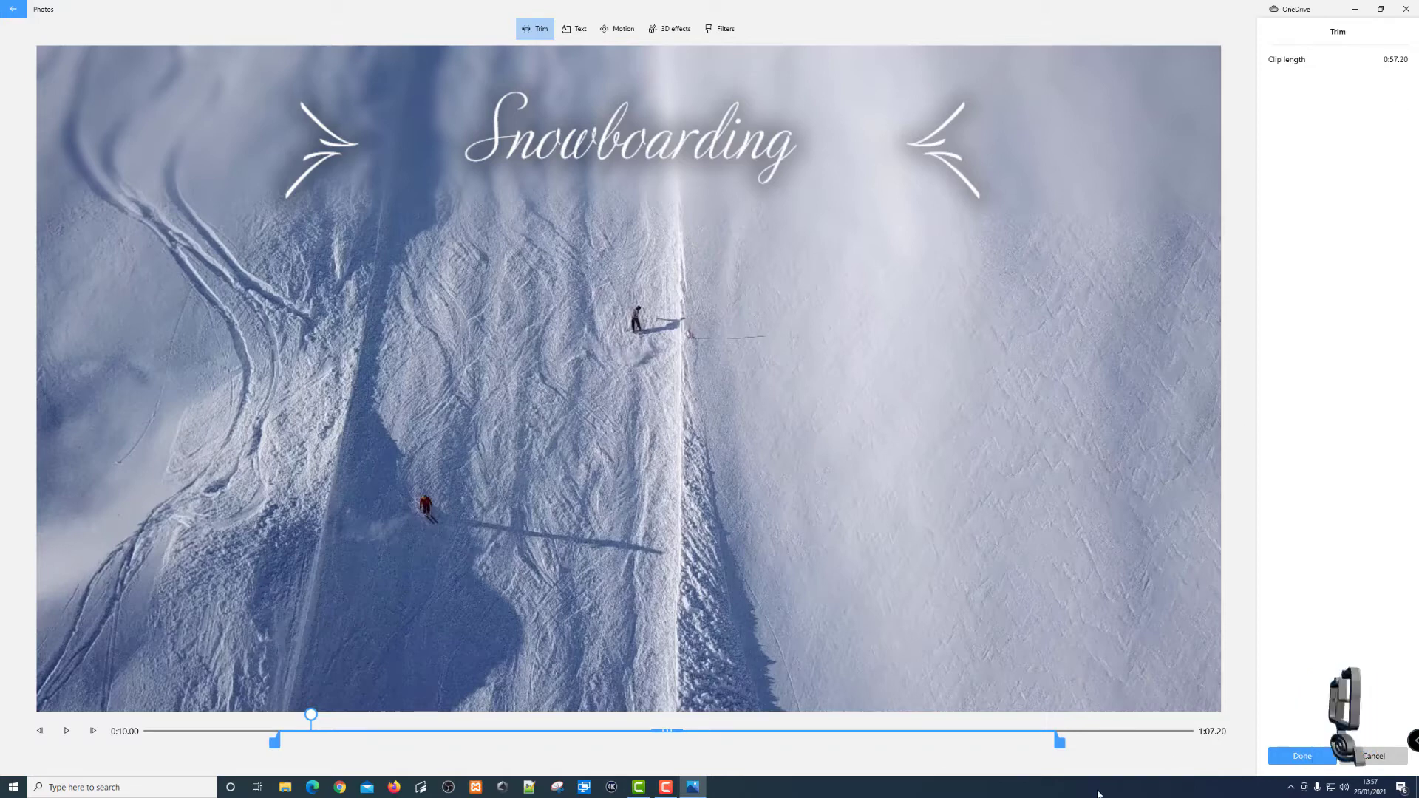
left_click(1294, 756)
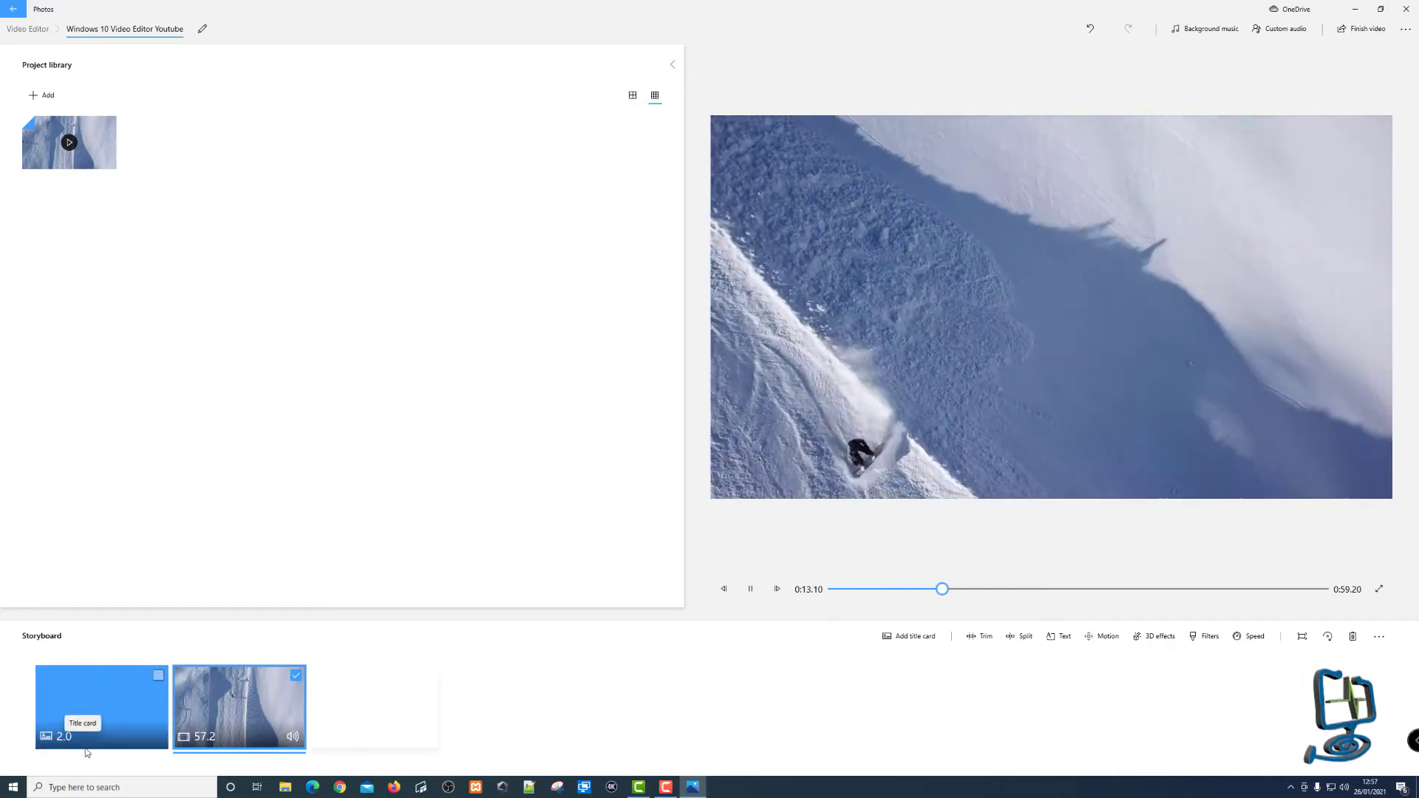
- Split the trimmed drone clip into two clips at 0:31.16
left_click(751, 592)
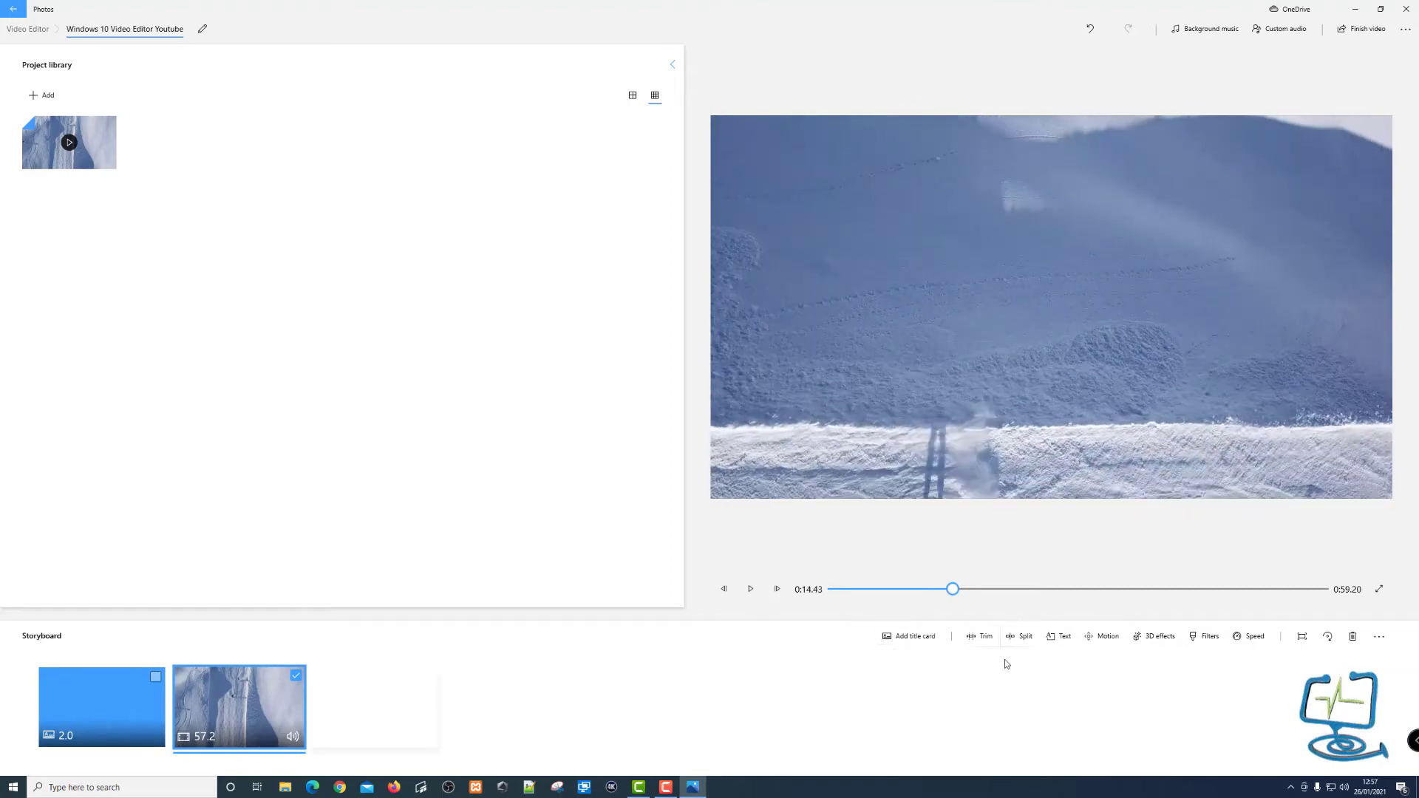
left_click(1021, 636)
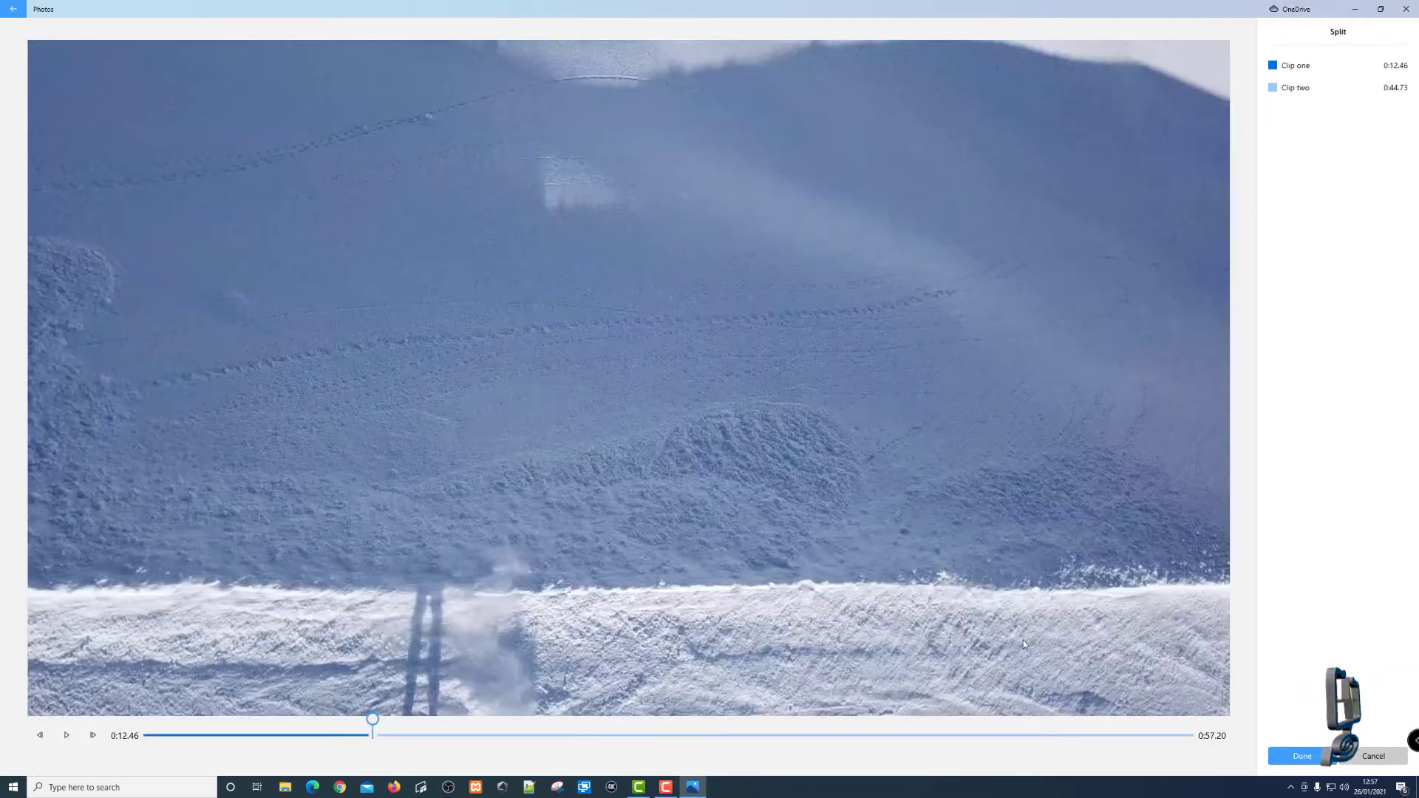
left_click_drag(393, 722, 687, 719)
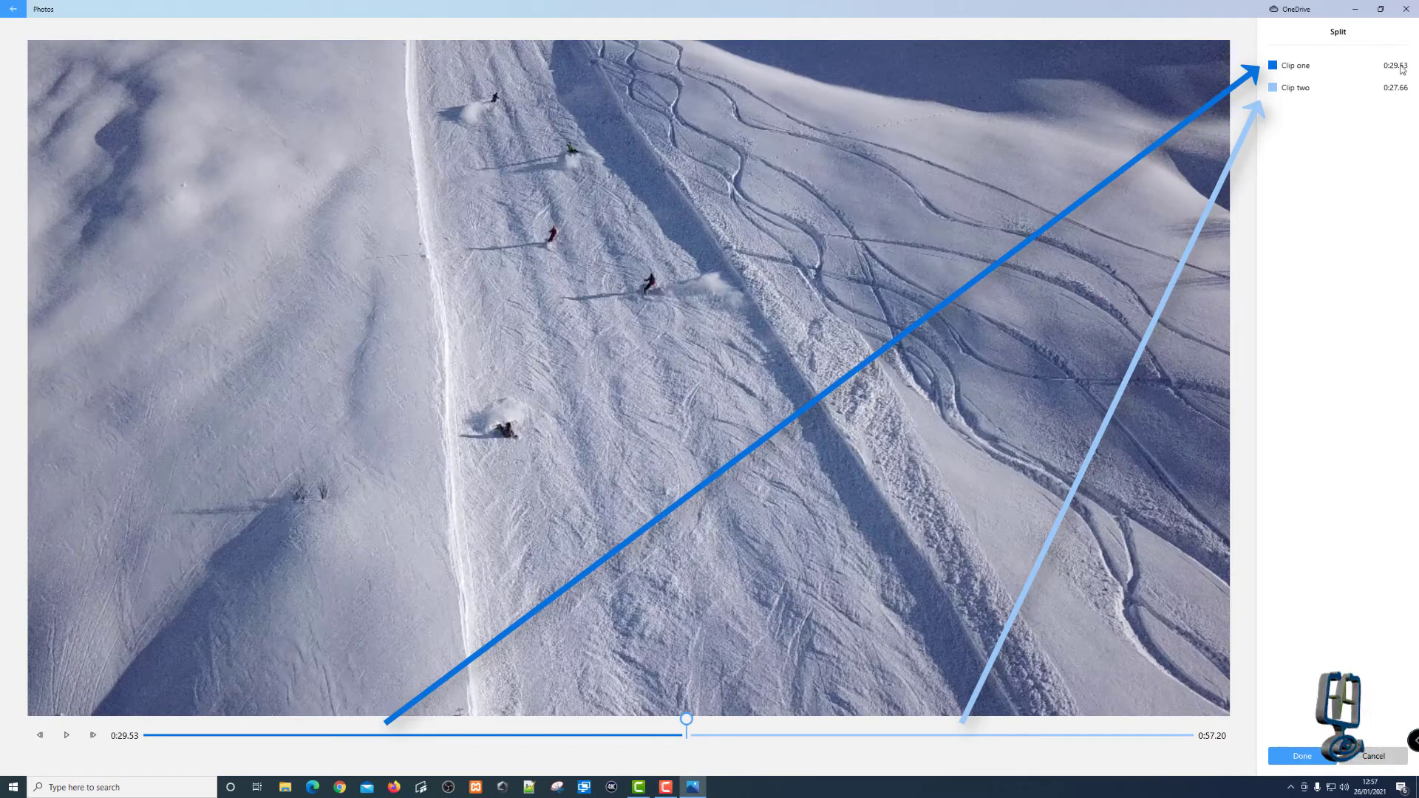
left_click_drag(693, 727, 717, 724)
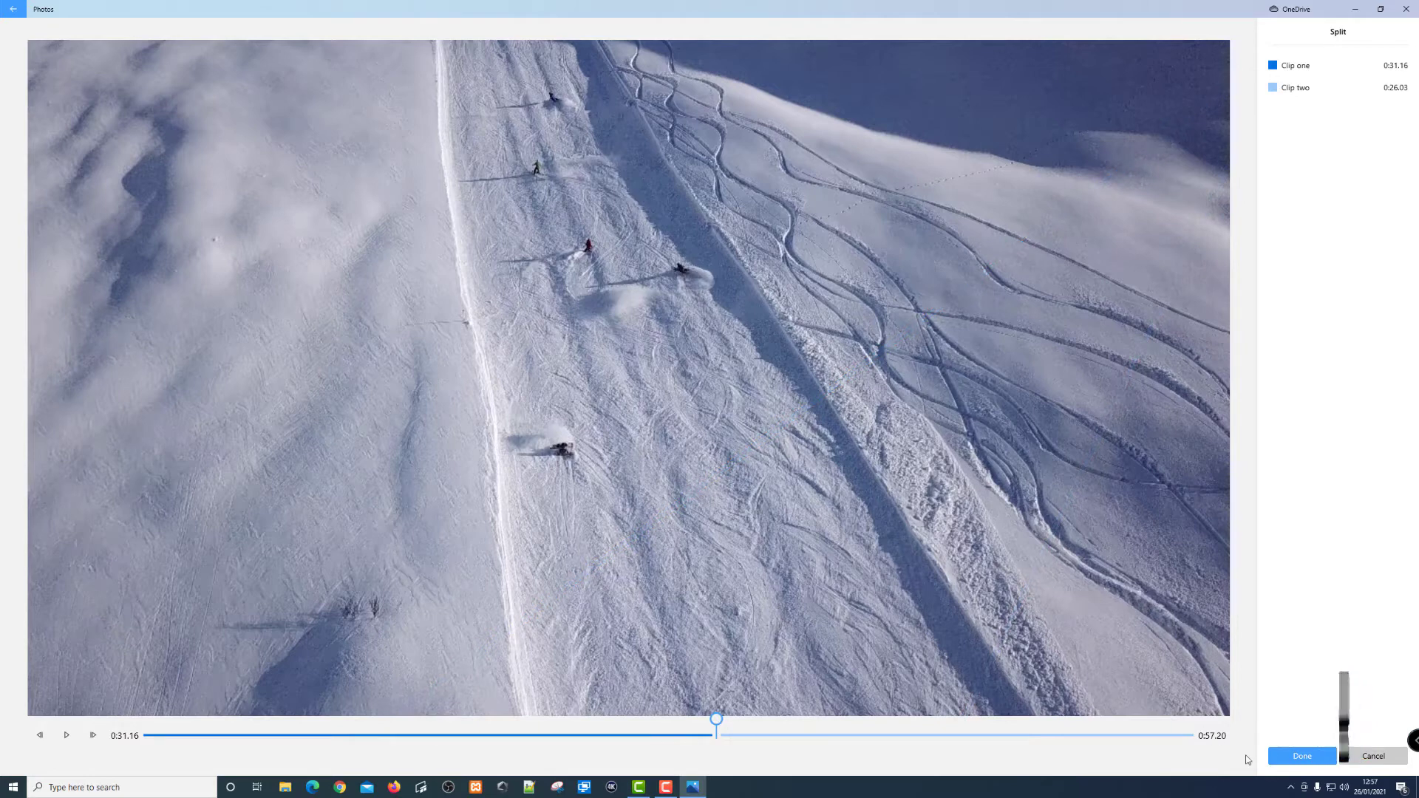
left_click(1305, 756)
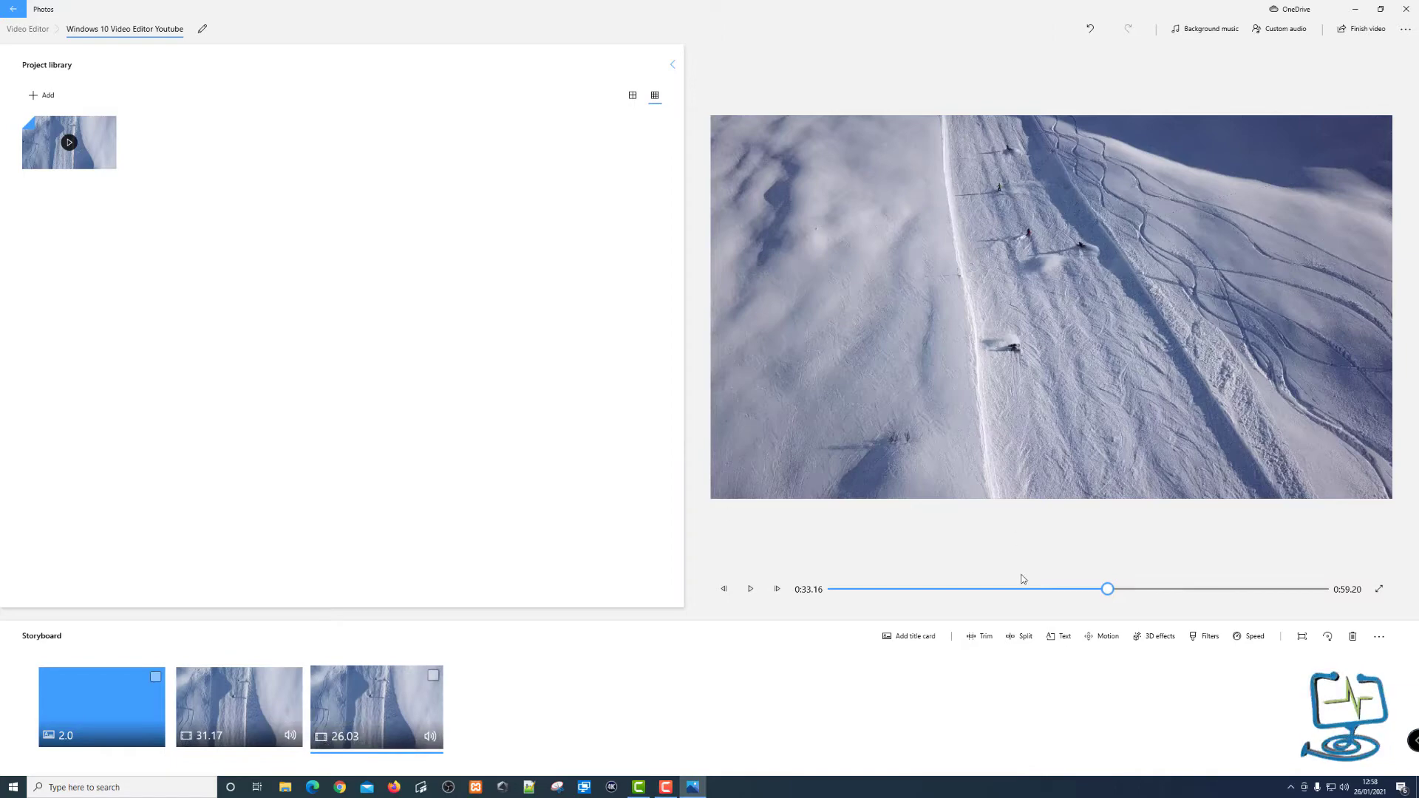
- Add the text "He fell" to the second drone clip in the Adventure style
left_click(1061, 636)
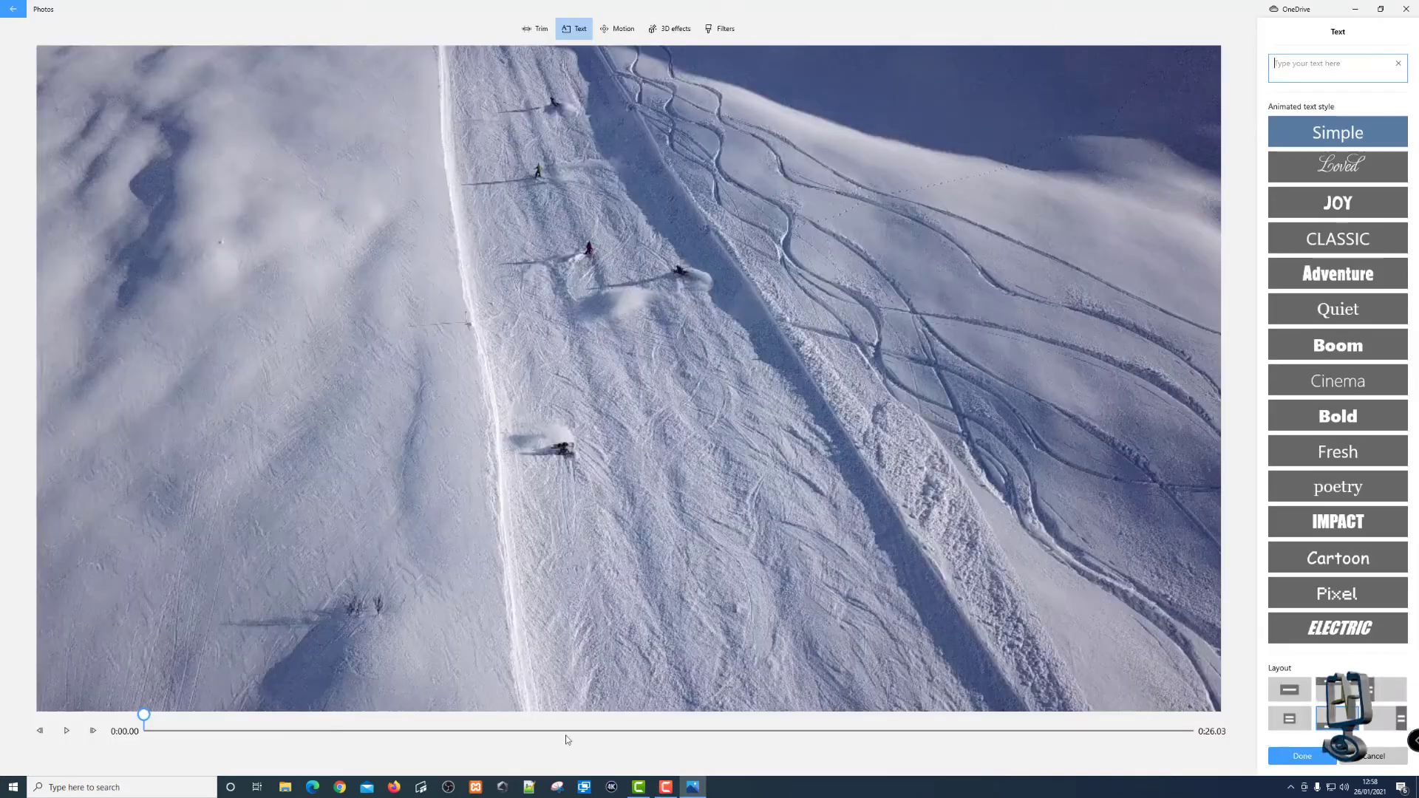
left_click(1321, 271)
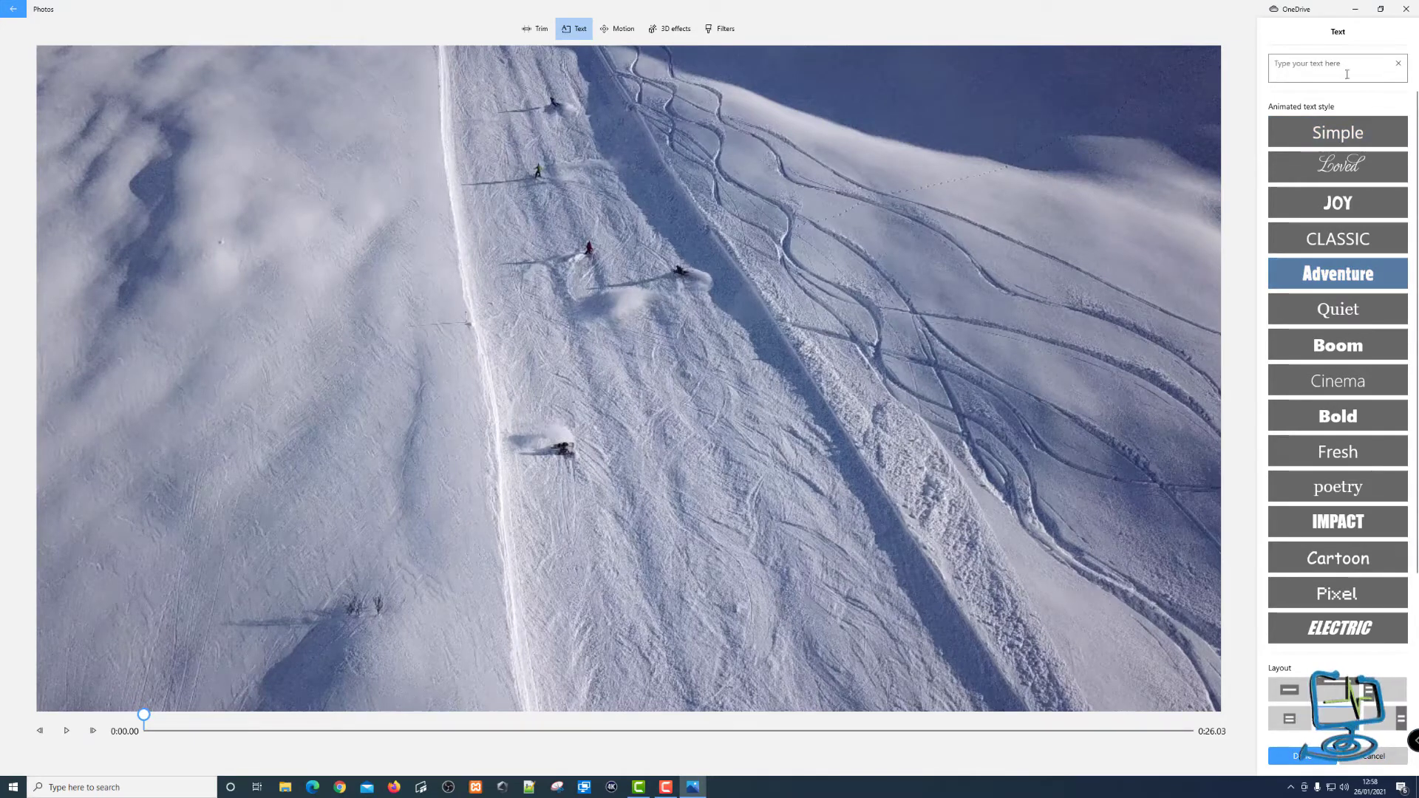
left_click(1288, 63)
type("He")
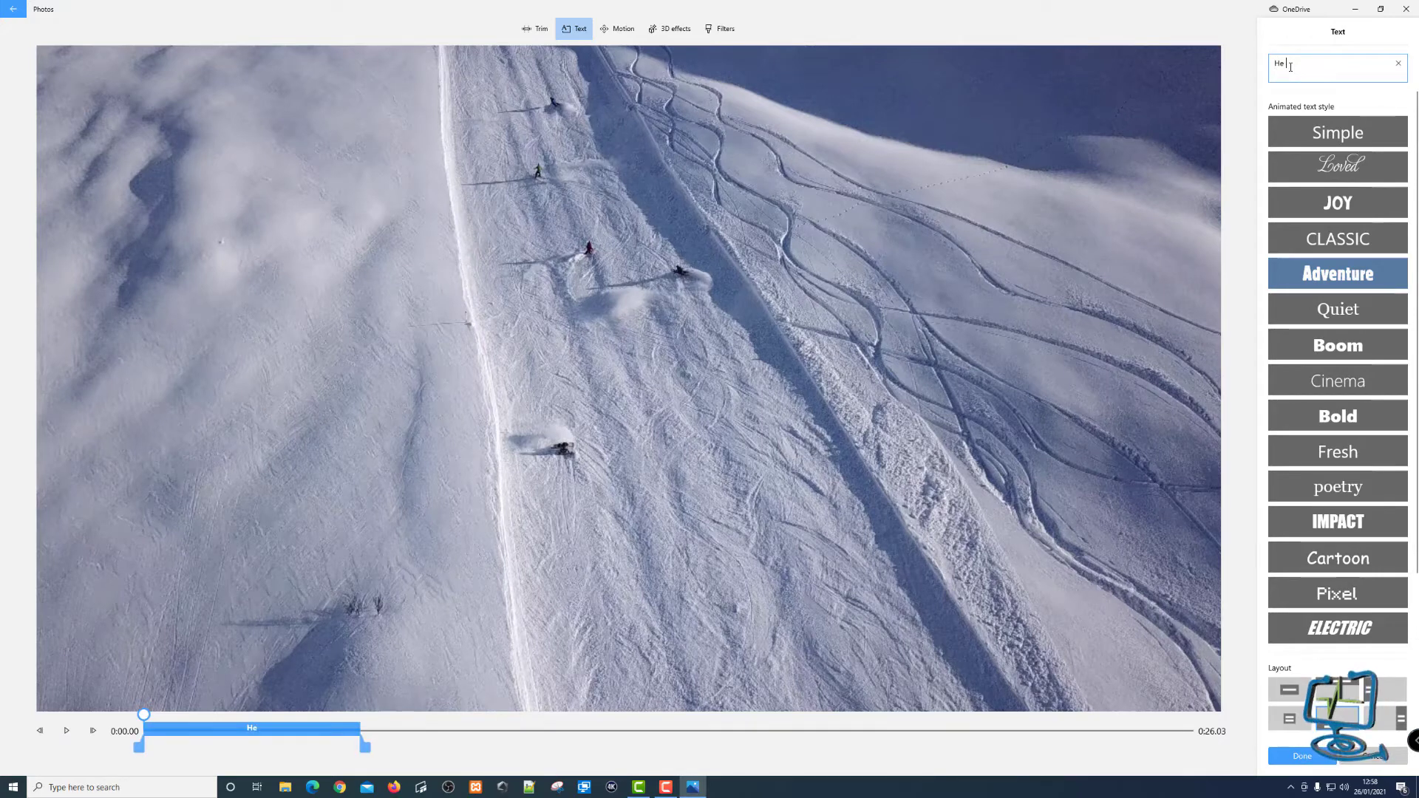
type(" fell")
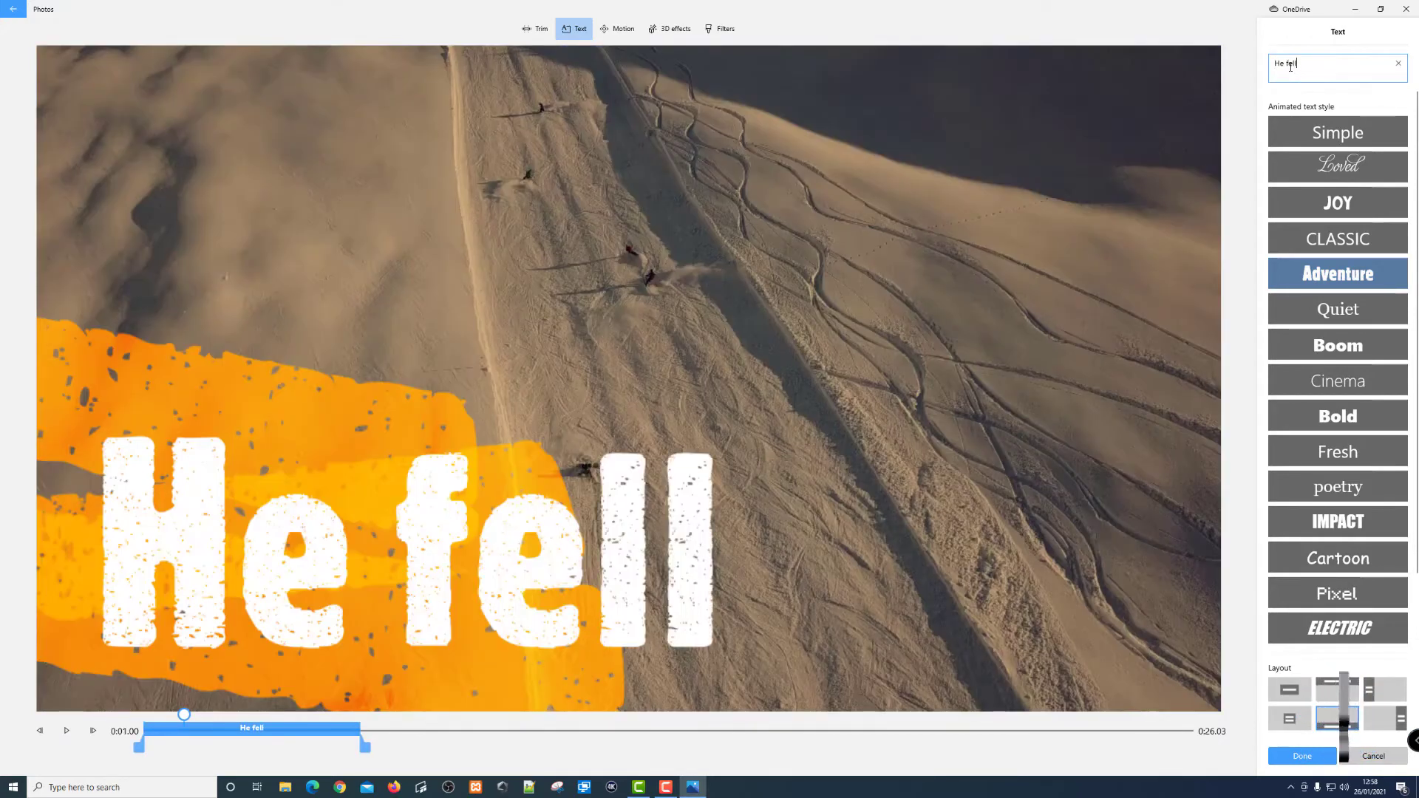
left_click(1301, 756)
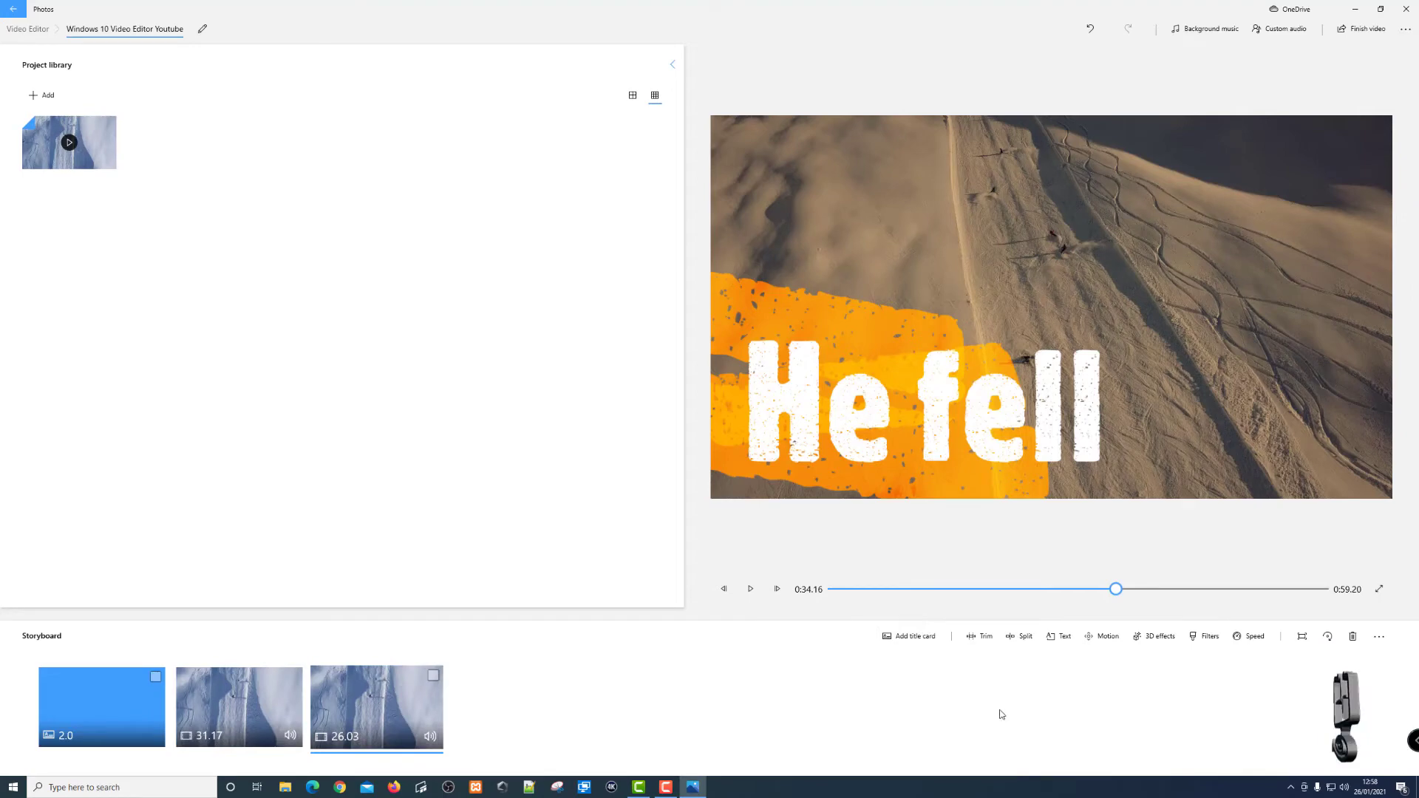
- Play the storyboard from about 0:12 and again from 0:28.90 to check the split and the "He fell" caption
left_click_drag(1115, 589, 934, 601)
left_click(750, 589)
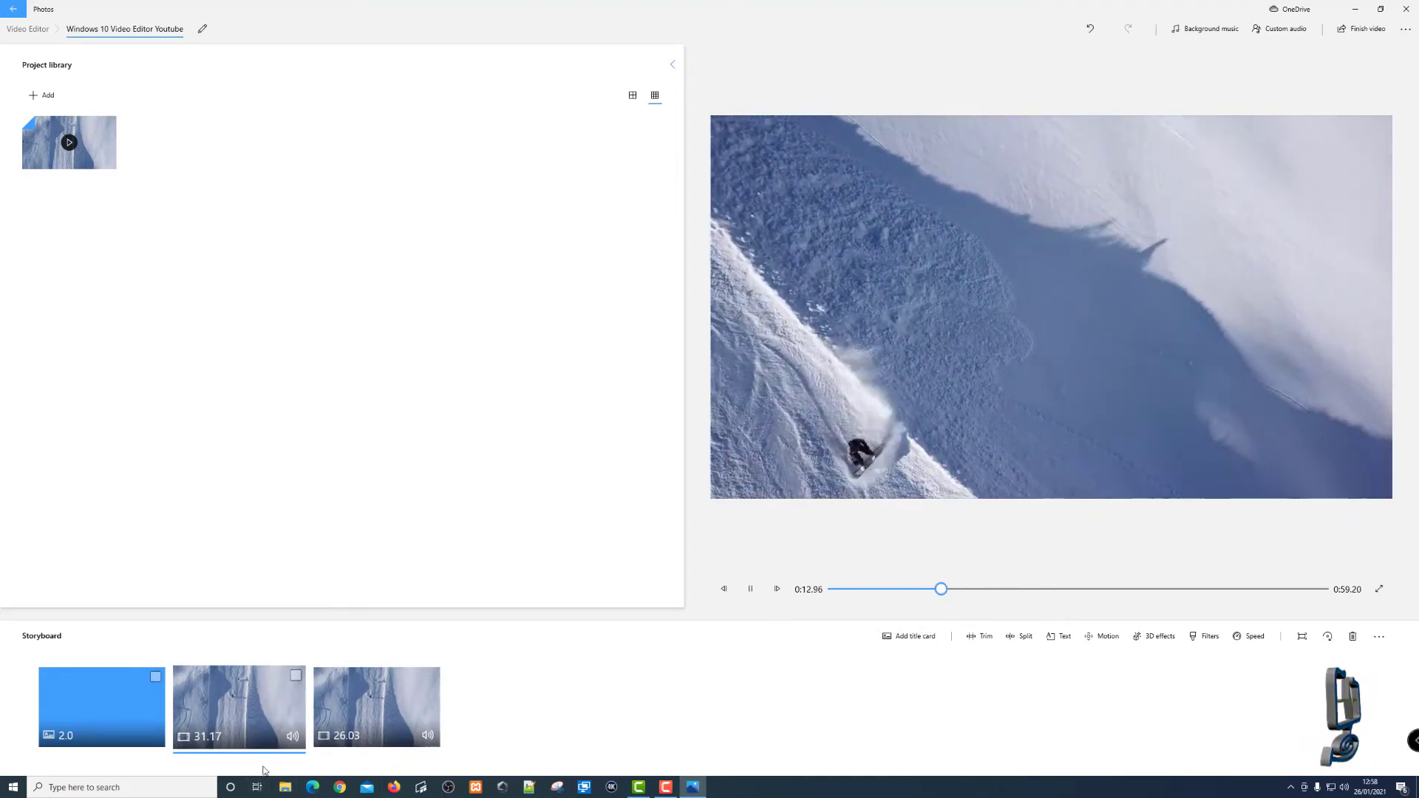
left_click(750, 589)
left_click_drag(958, 589, 1072, 591)
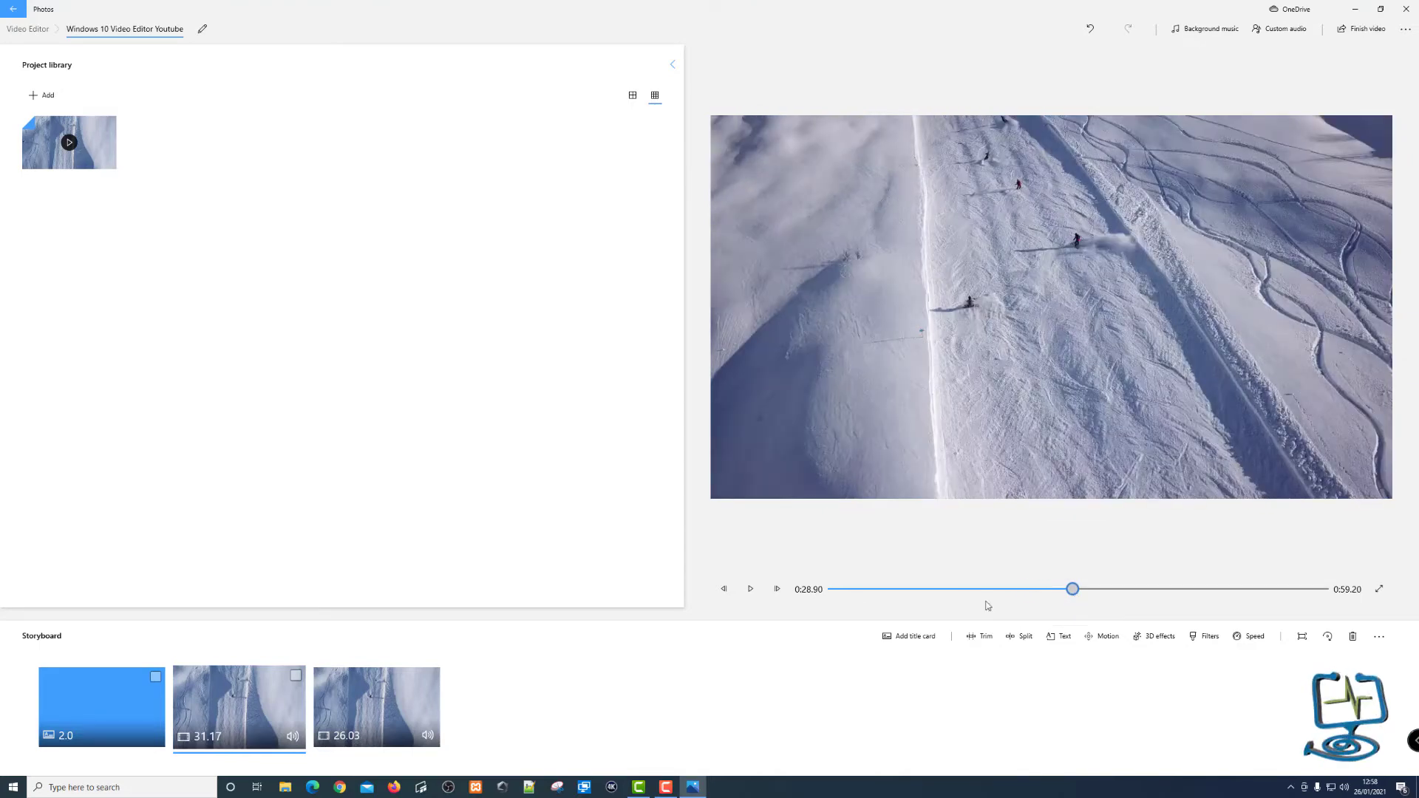
left_click(752, 591)
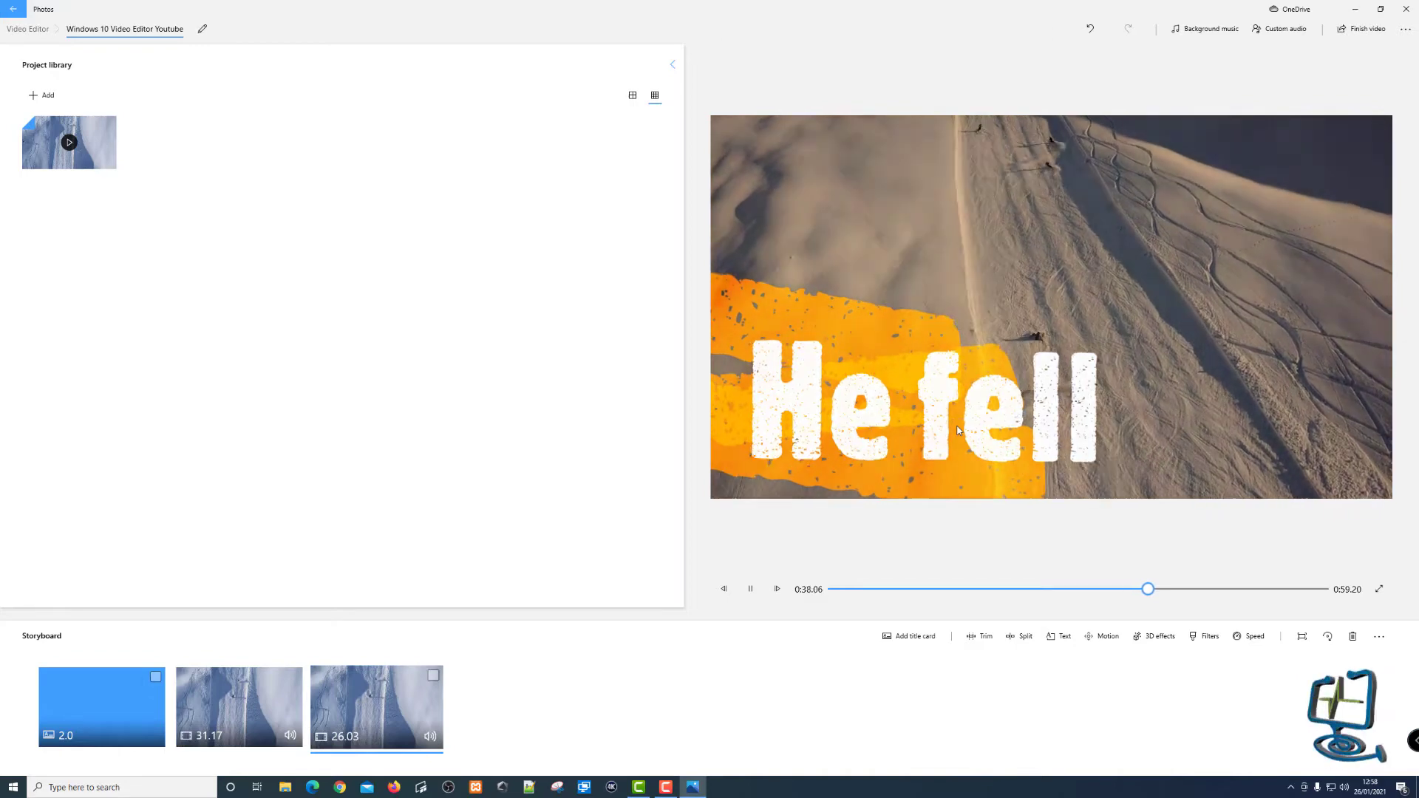
left_click(750, 589)
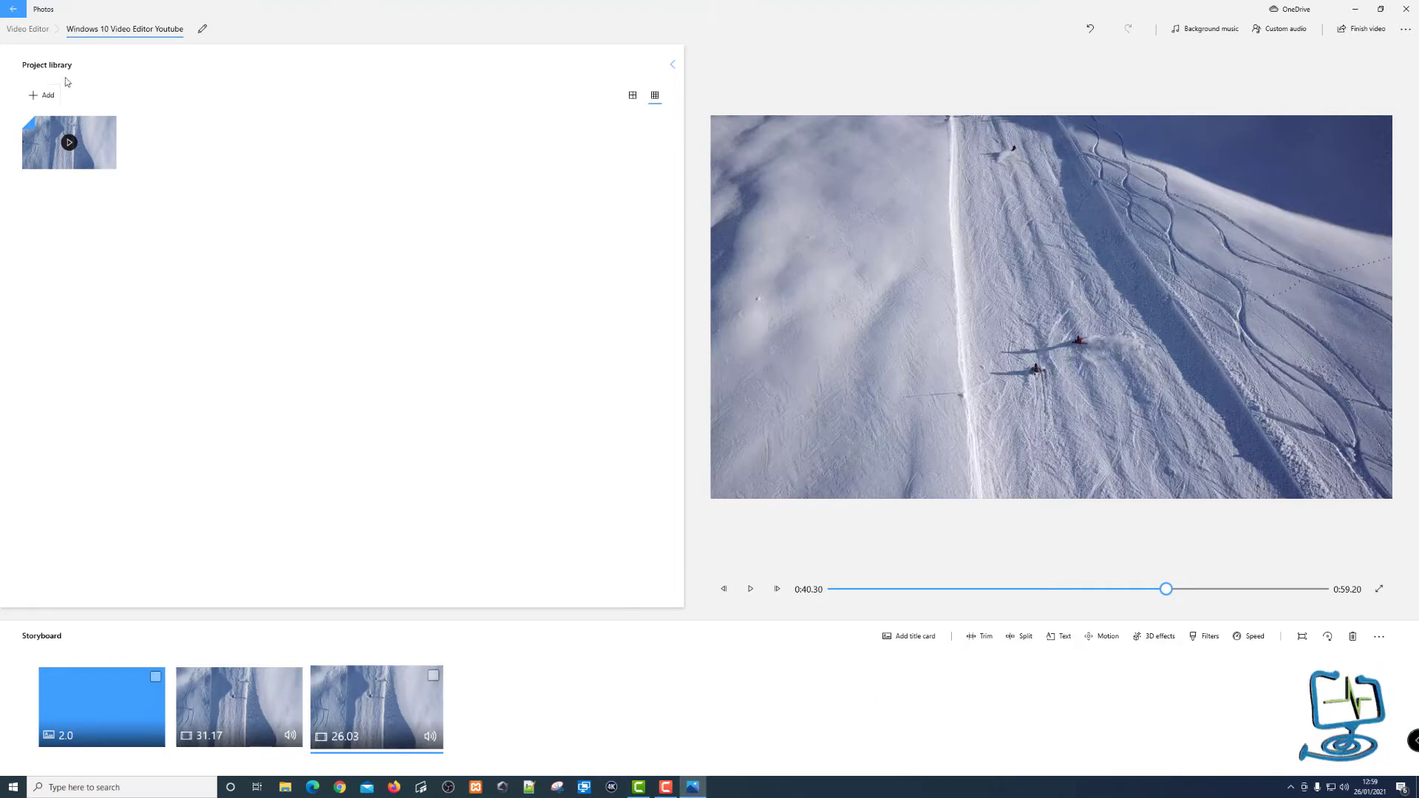
- Import the photo "Serfaus, Fiss, Ladis (27).jpg" into the project library and place it at the end of the storyboard
left_click(40, 95)
left_click(45, 120)
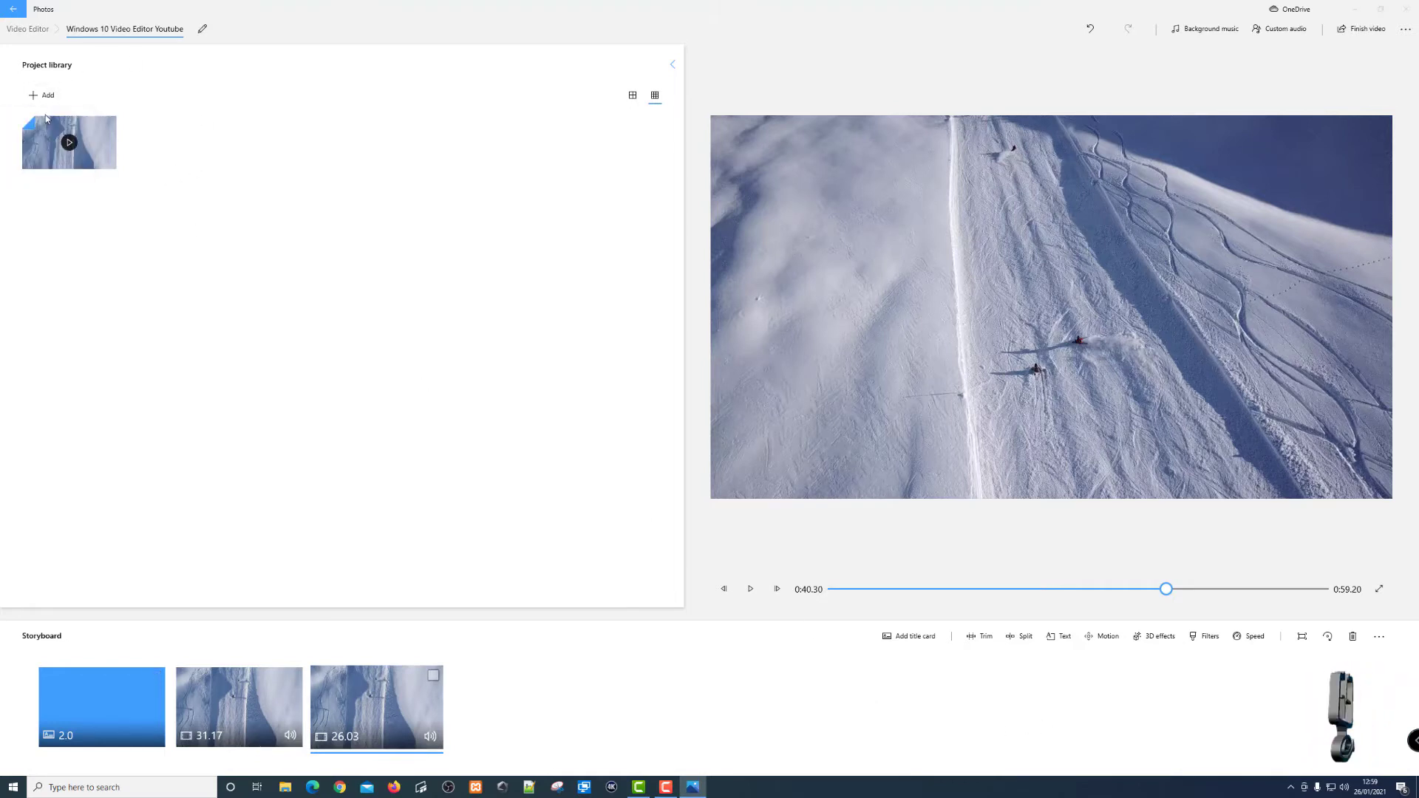
left_click(288, 187)
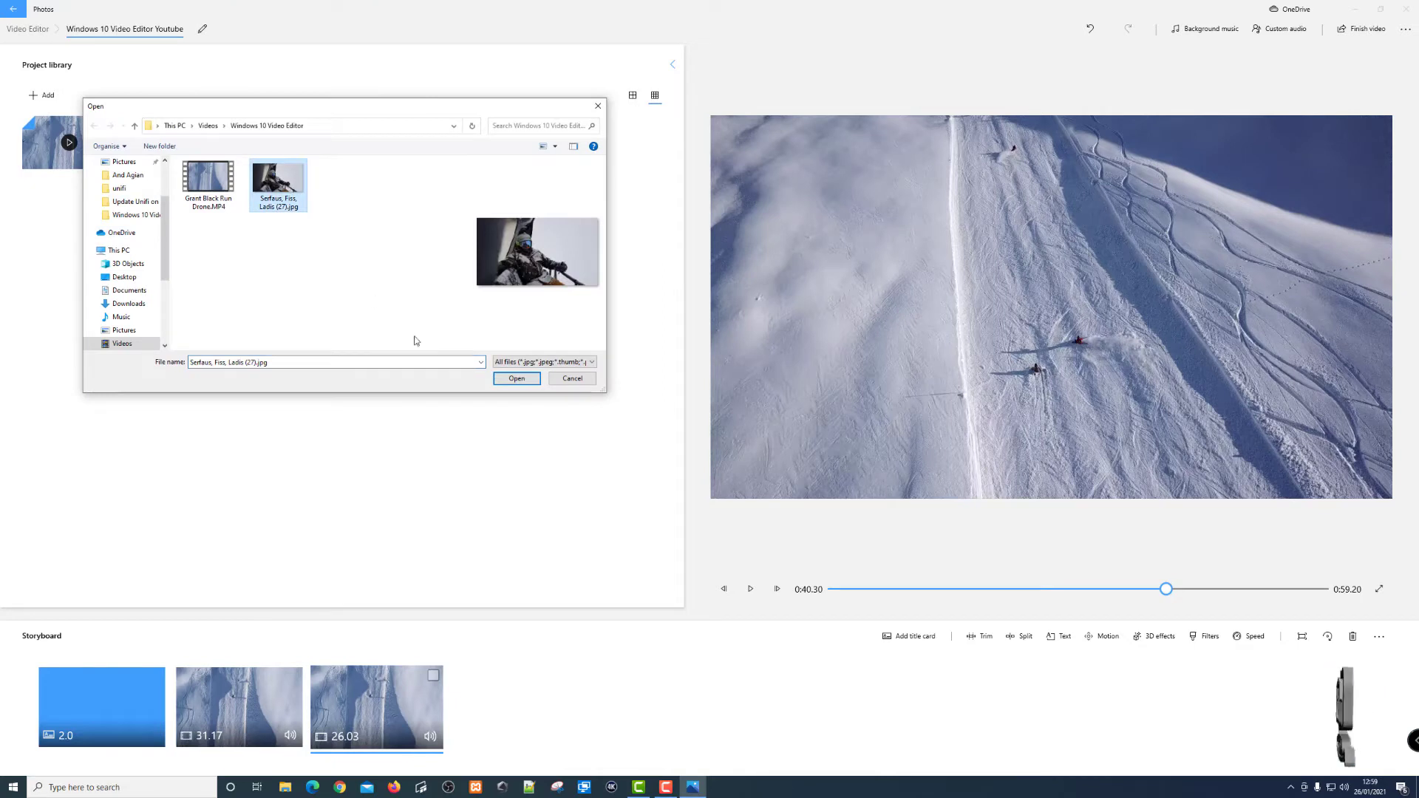
left_click(518, 379)
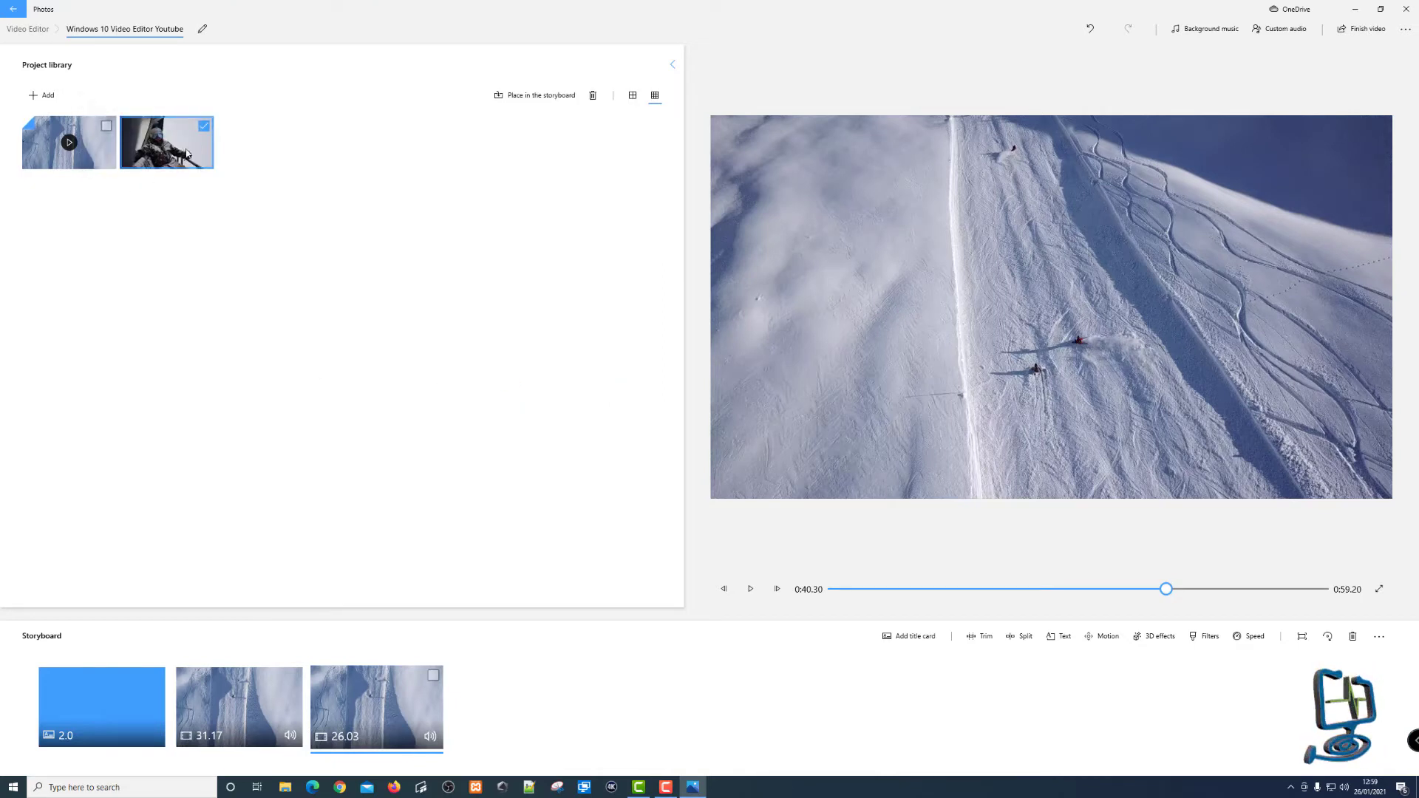
left_click_drag(172, 141, 521, 727)
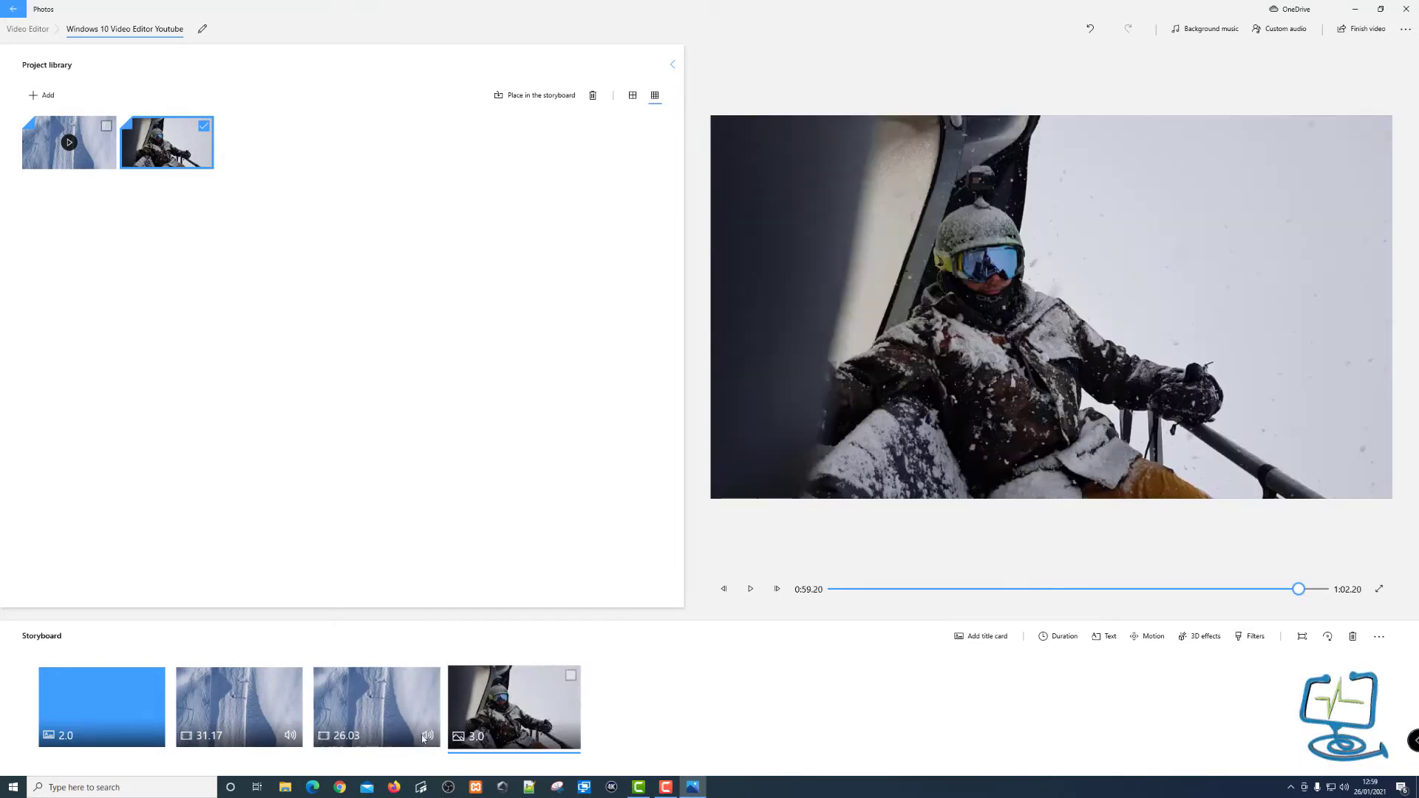
- Play the end of the storyboard to check how the second drone clip passes into the photo
left_click_drag(1298, 592, 1285, 590)
left_click(750, 589)
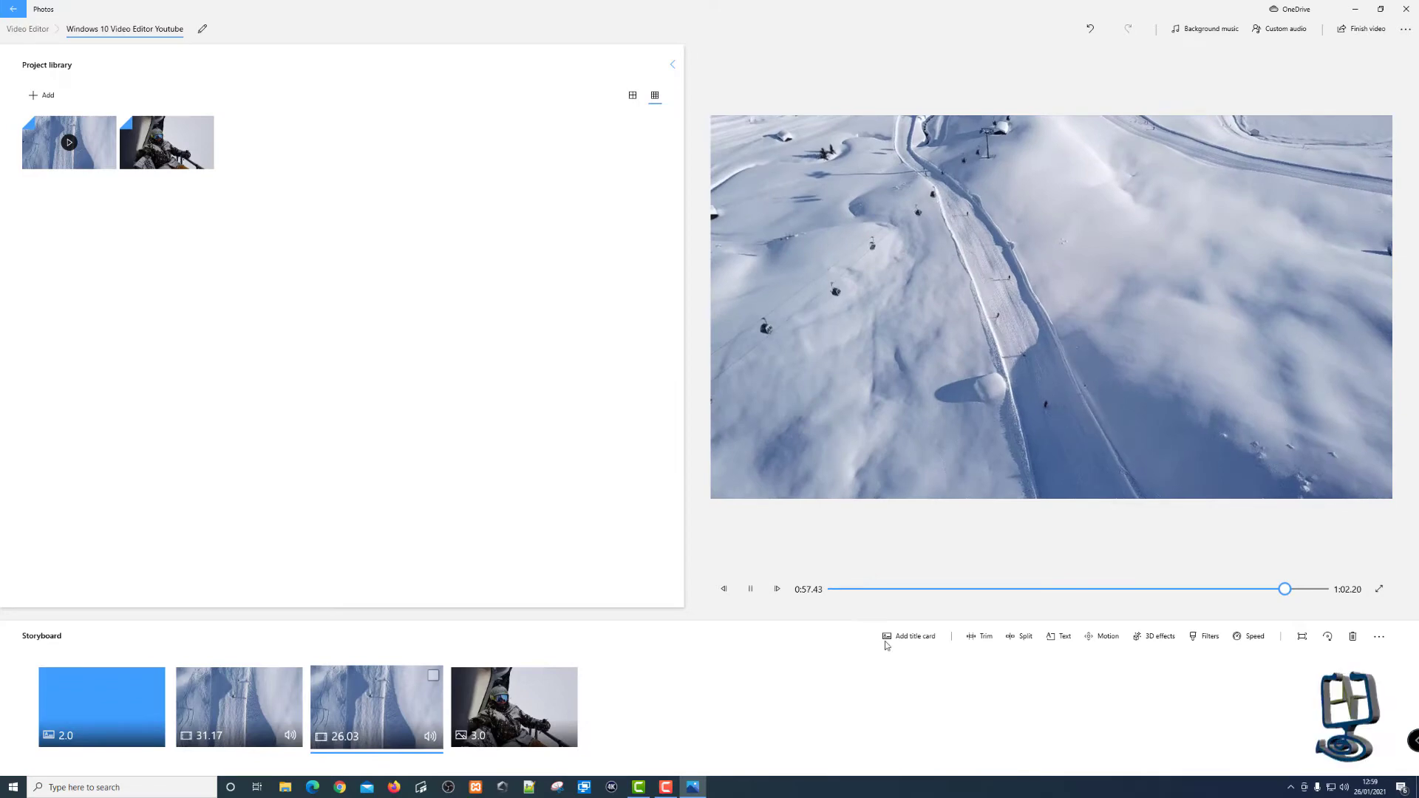
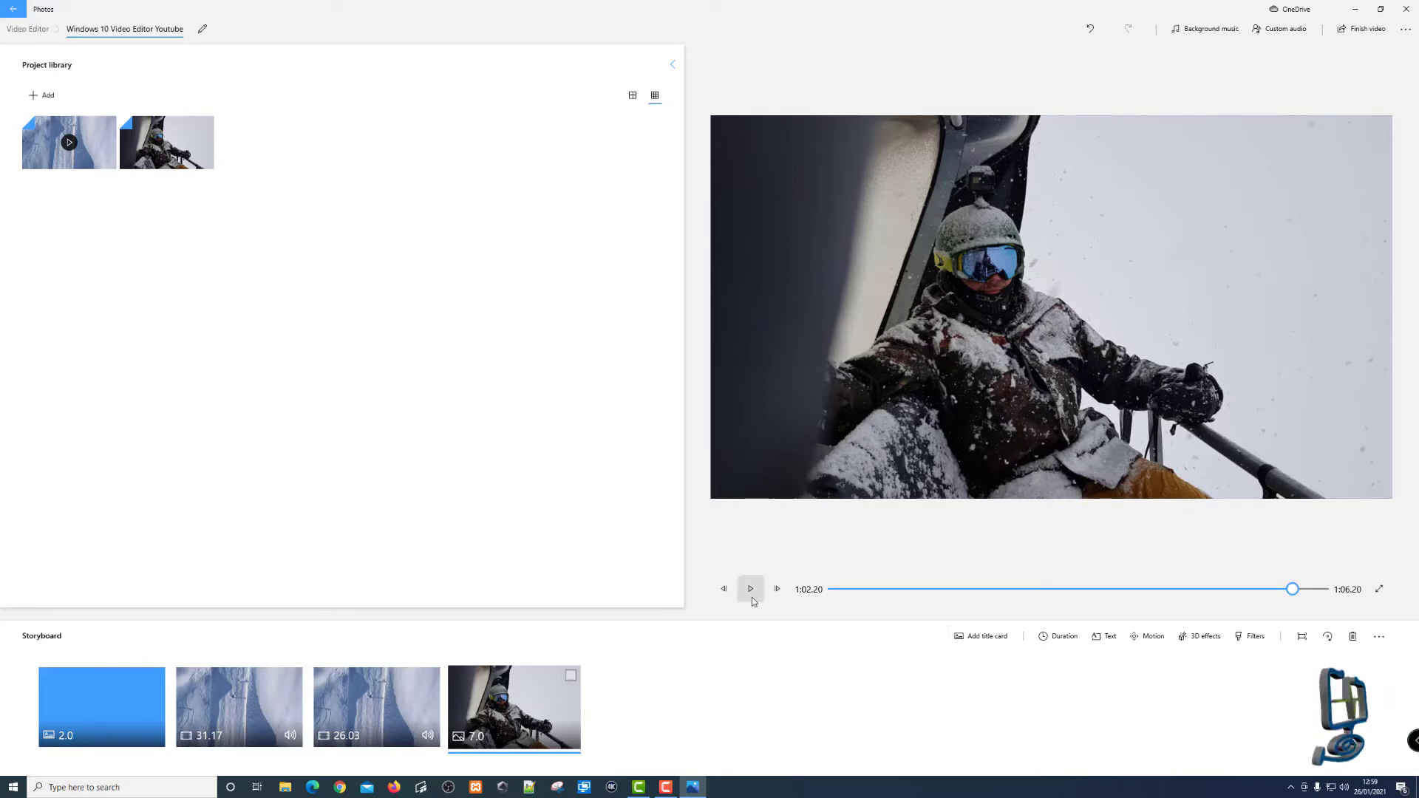
left_click(1283, 589)
left_click_drag(1284, 590, 1267, 590)
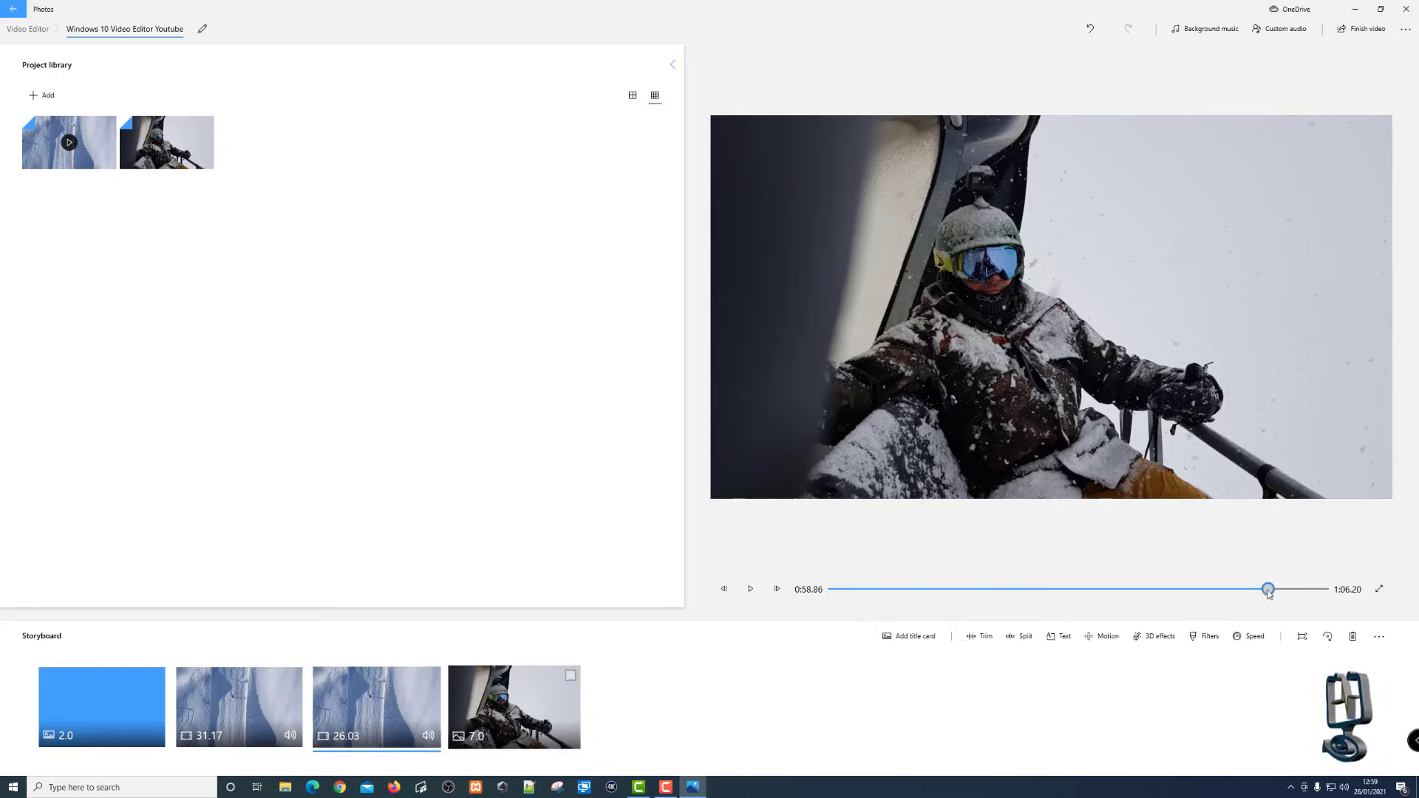
left_click(745, 595)
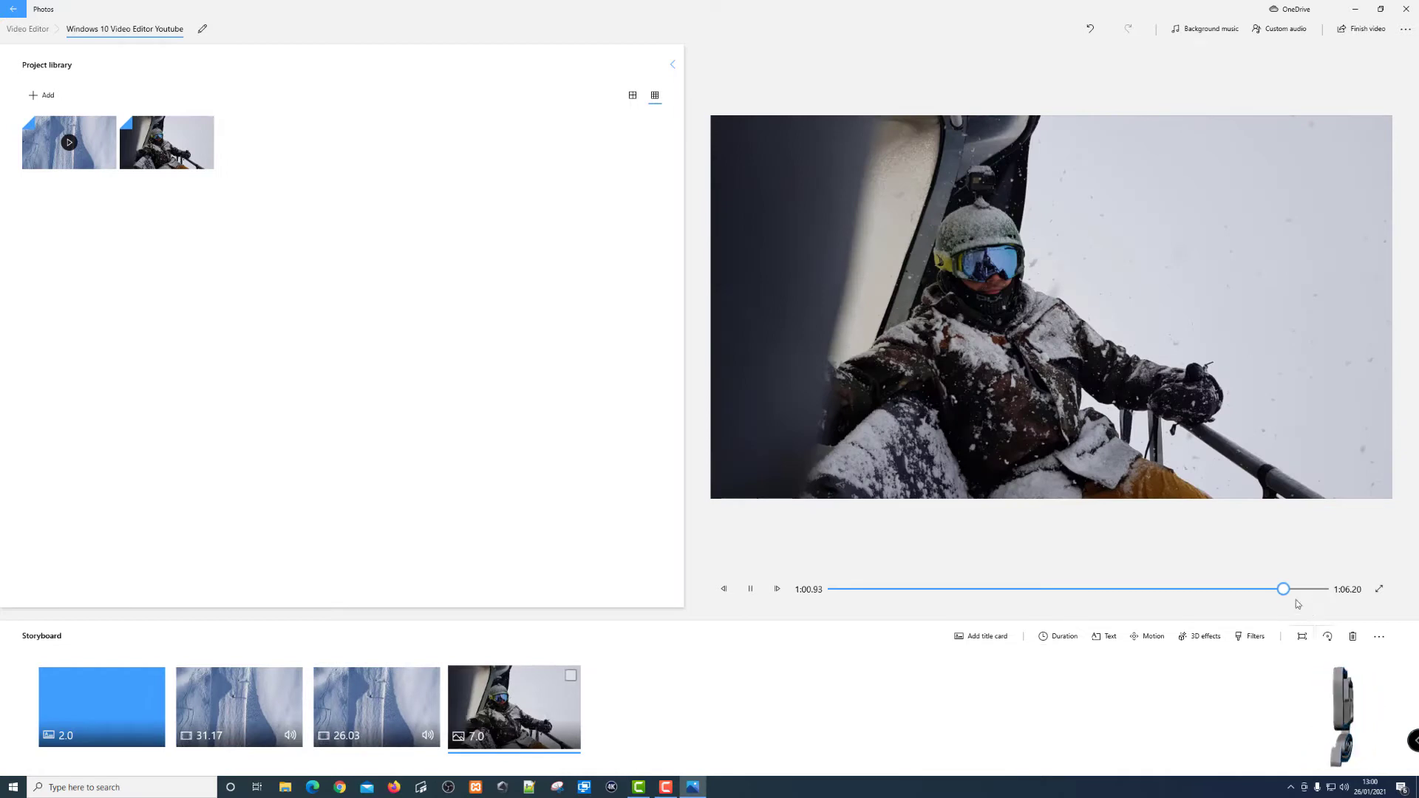
left_click(750, 589)
- Apply the "Zoom in left" motion to the photo at the end of the storyboard
left_click(571, 676)
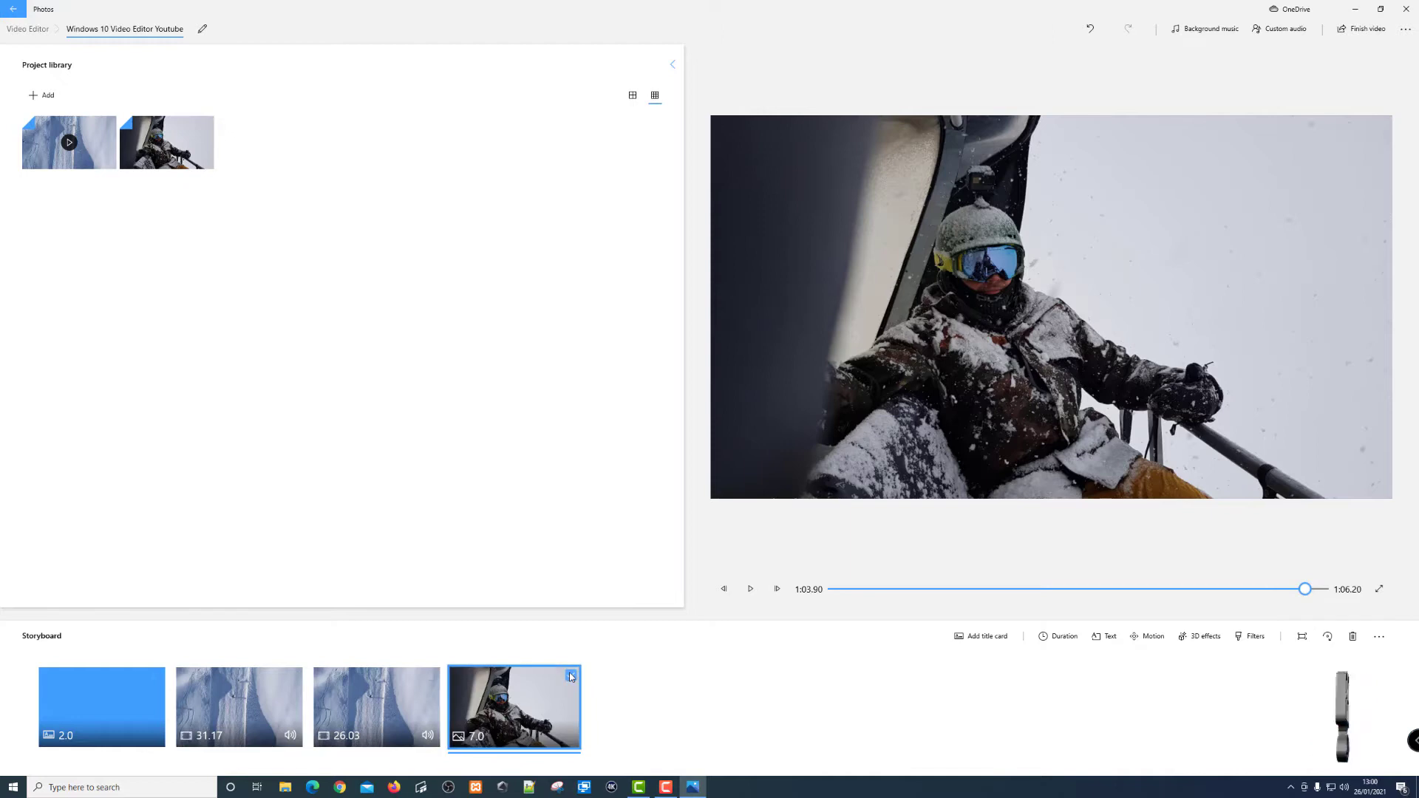
left_click(1148, 636)
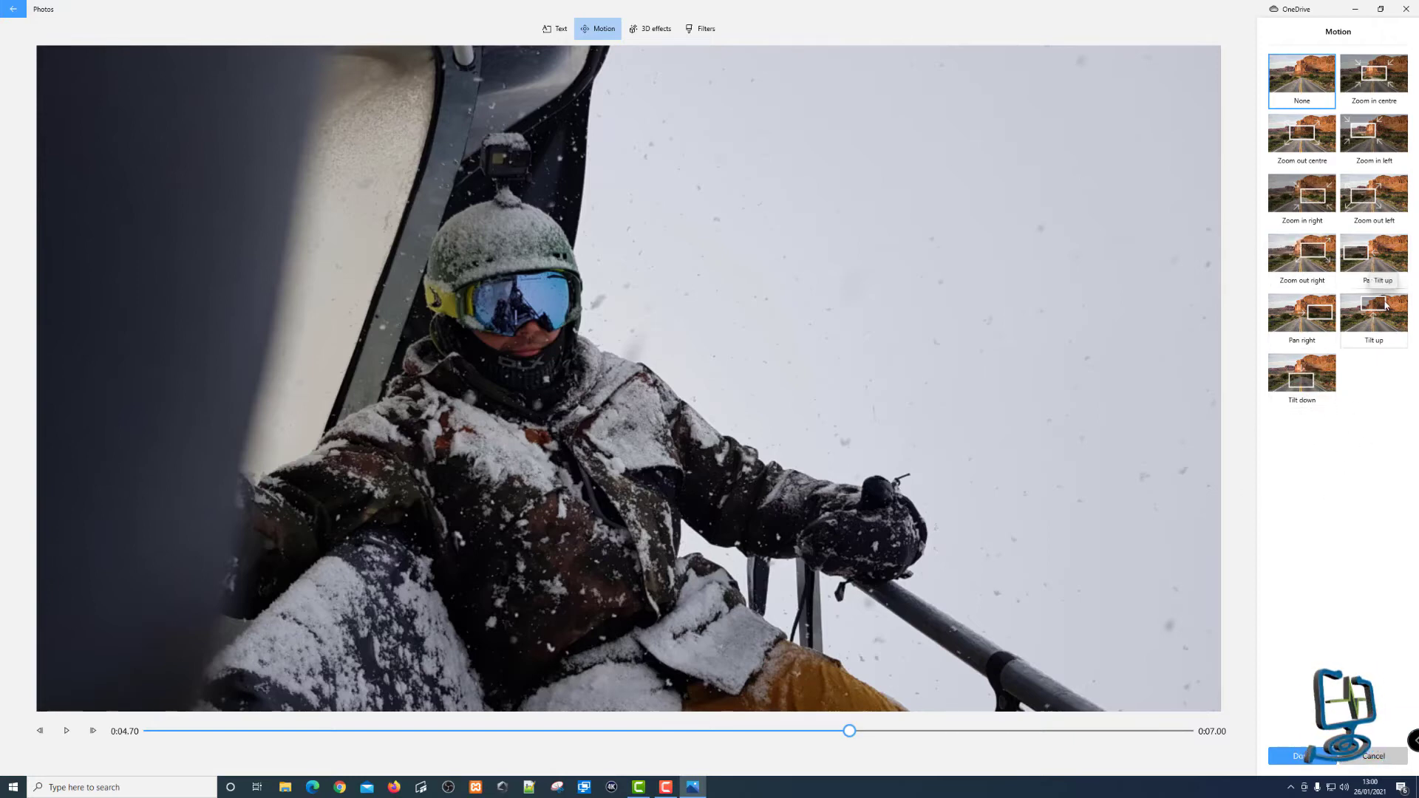
left_click(1368, 139)
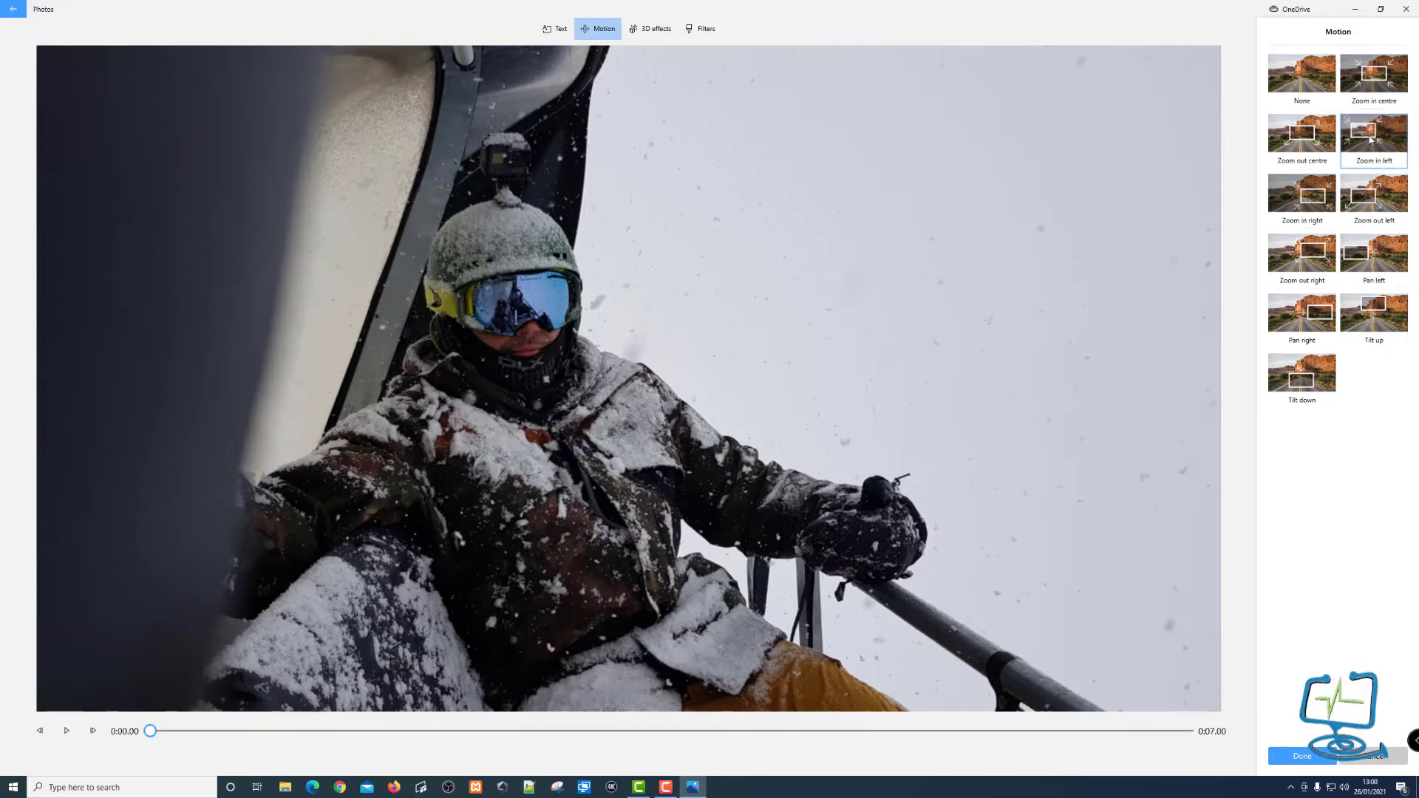
left_click(1302, 756)
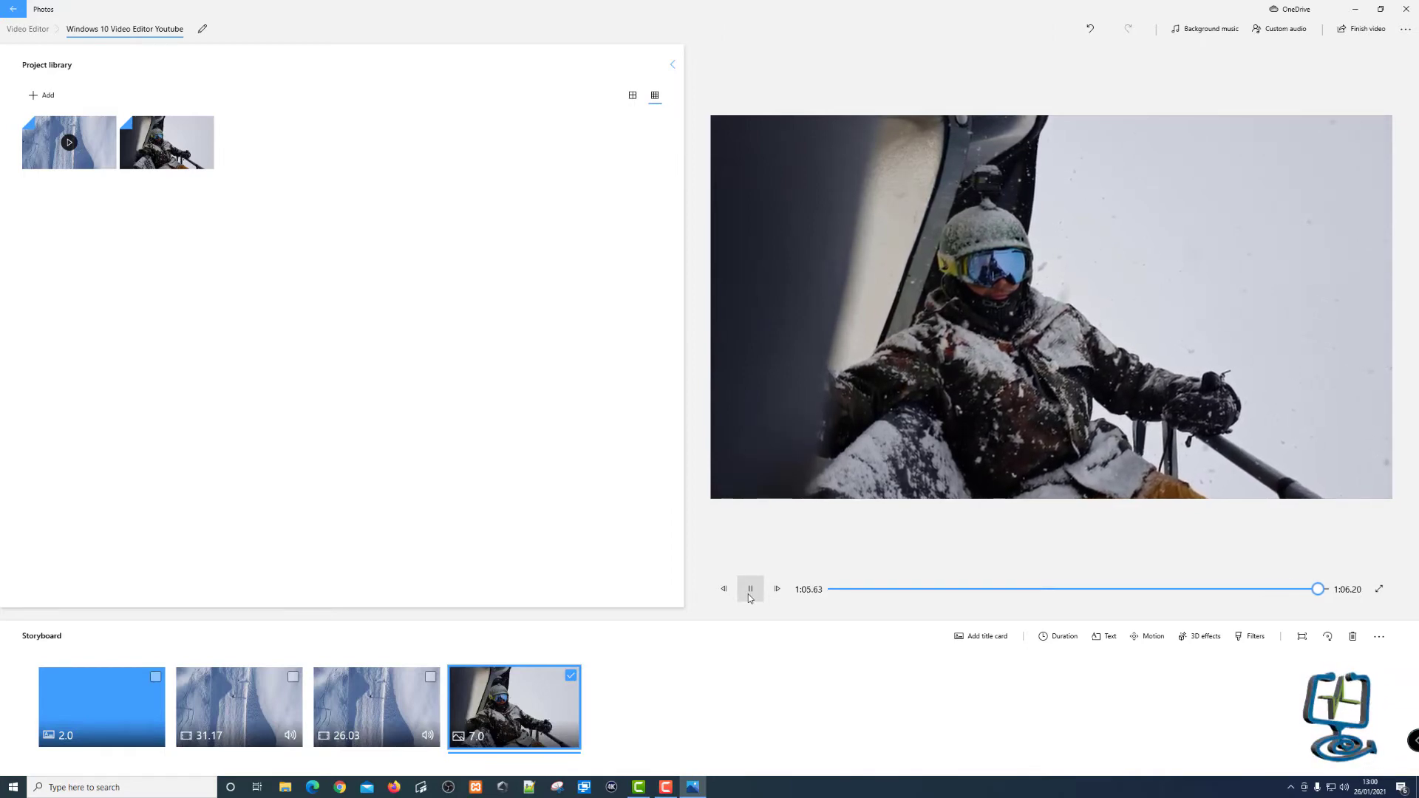
- Play the storyboard to review the edited clips and return the playhead to the beginning
left_click(749, 589)
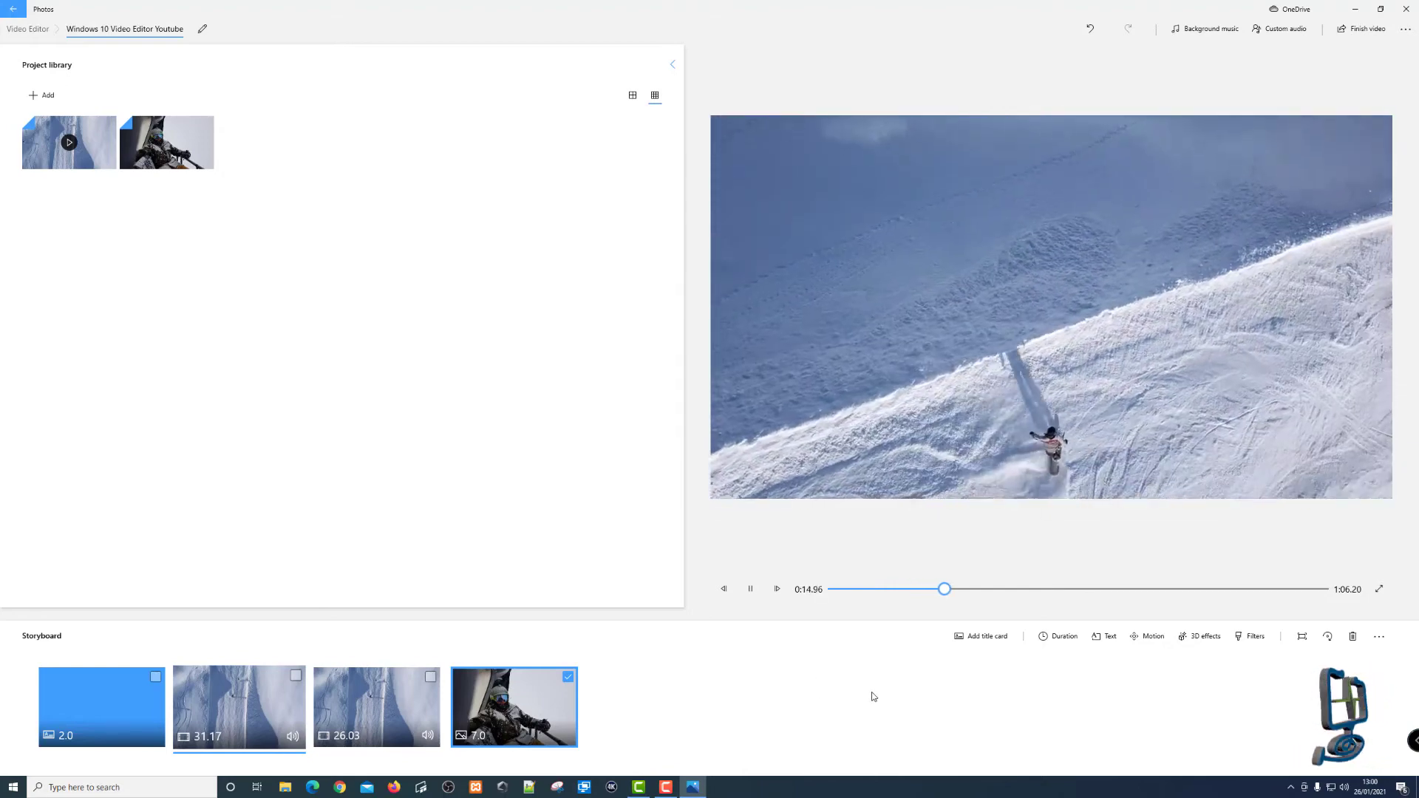
left_click(750, 589)
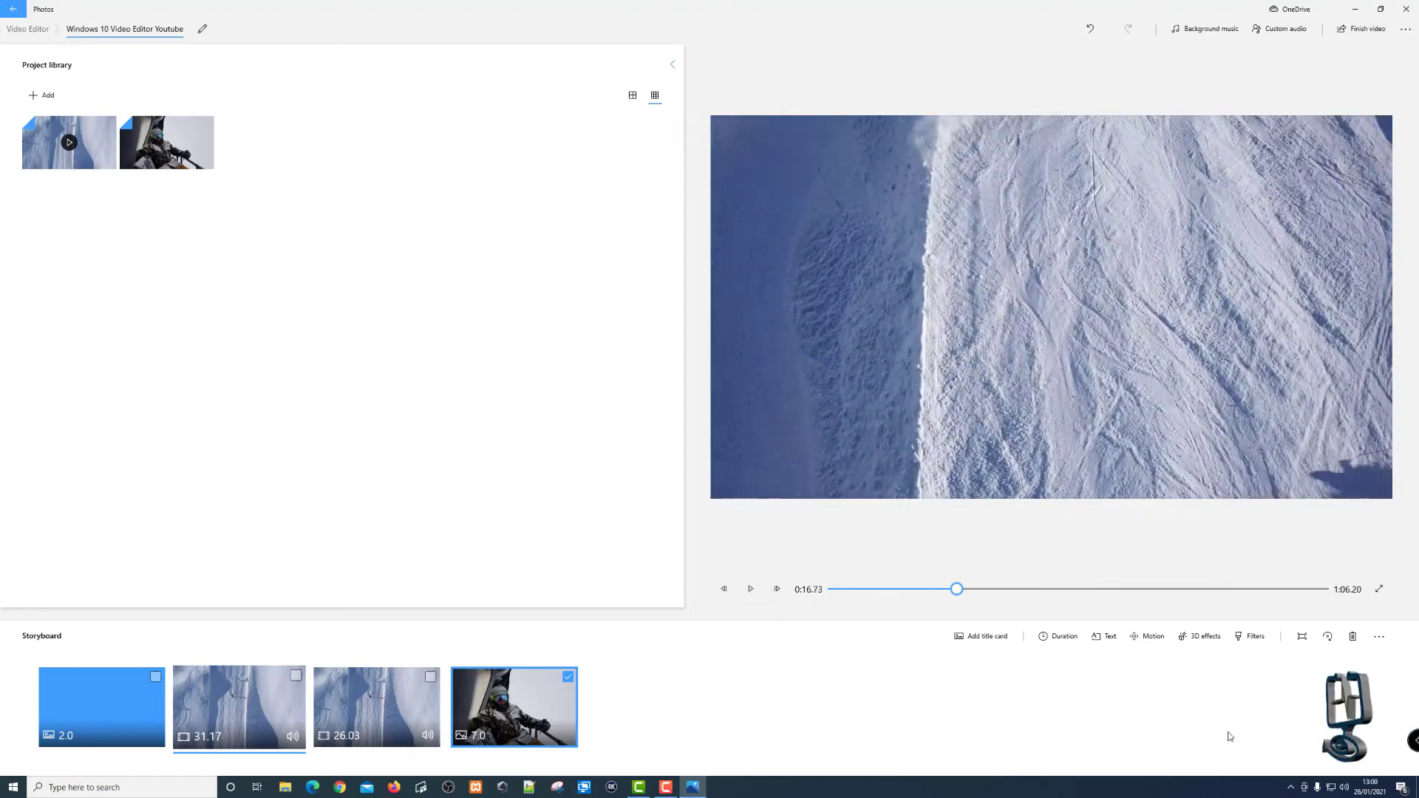
left_click_drag(914, 589, 832, 589)
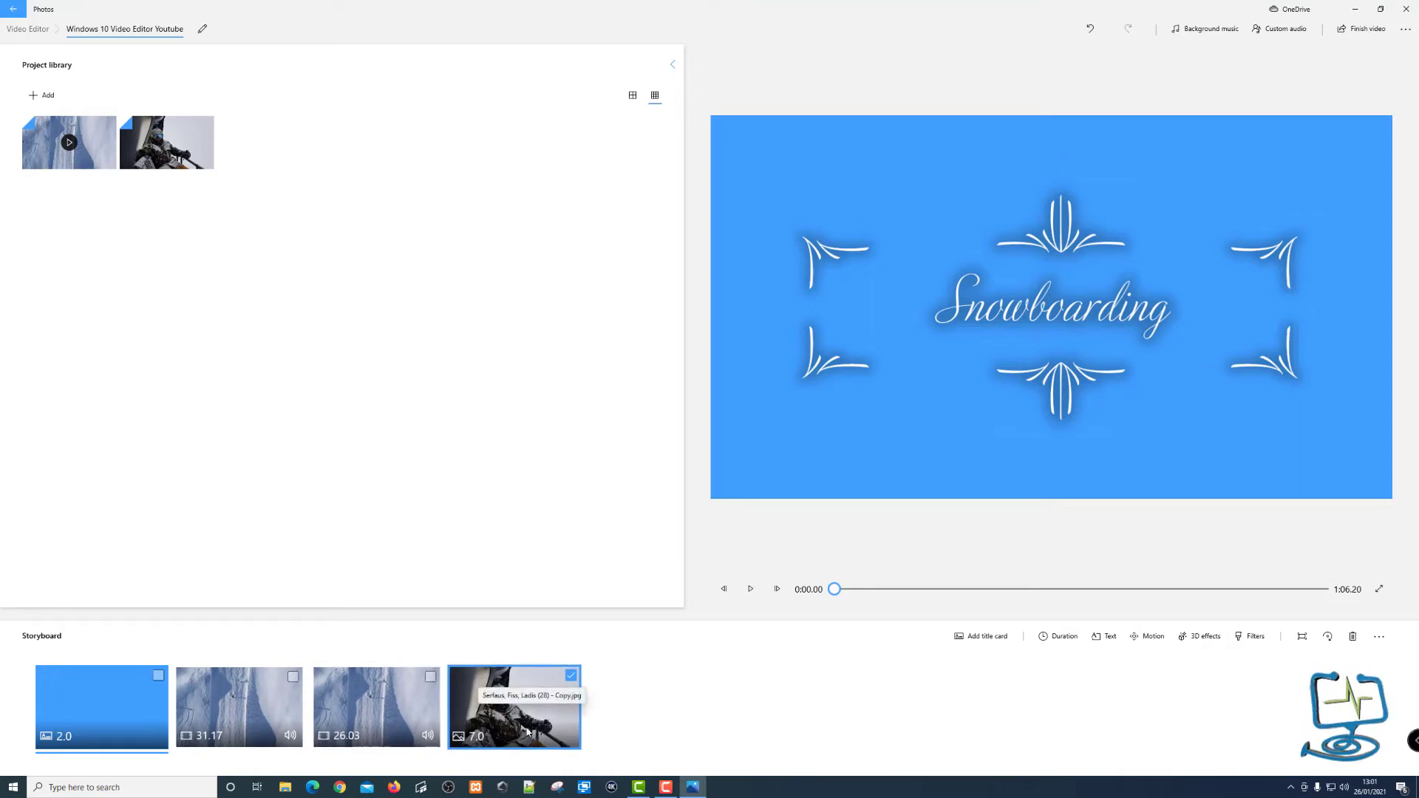
- Select the first drone clip instead of the photo and add the "Live sport" 3D effect to it
left_click(1199, 637)
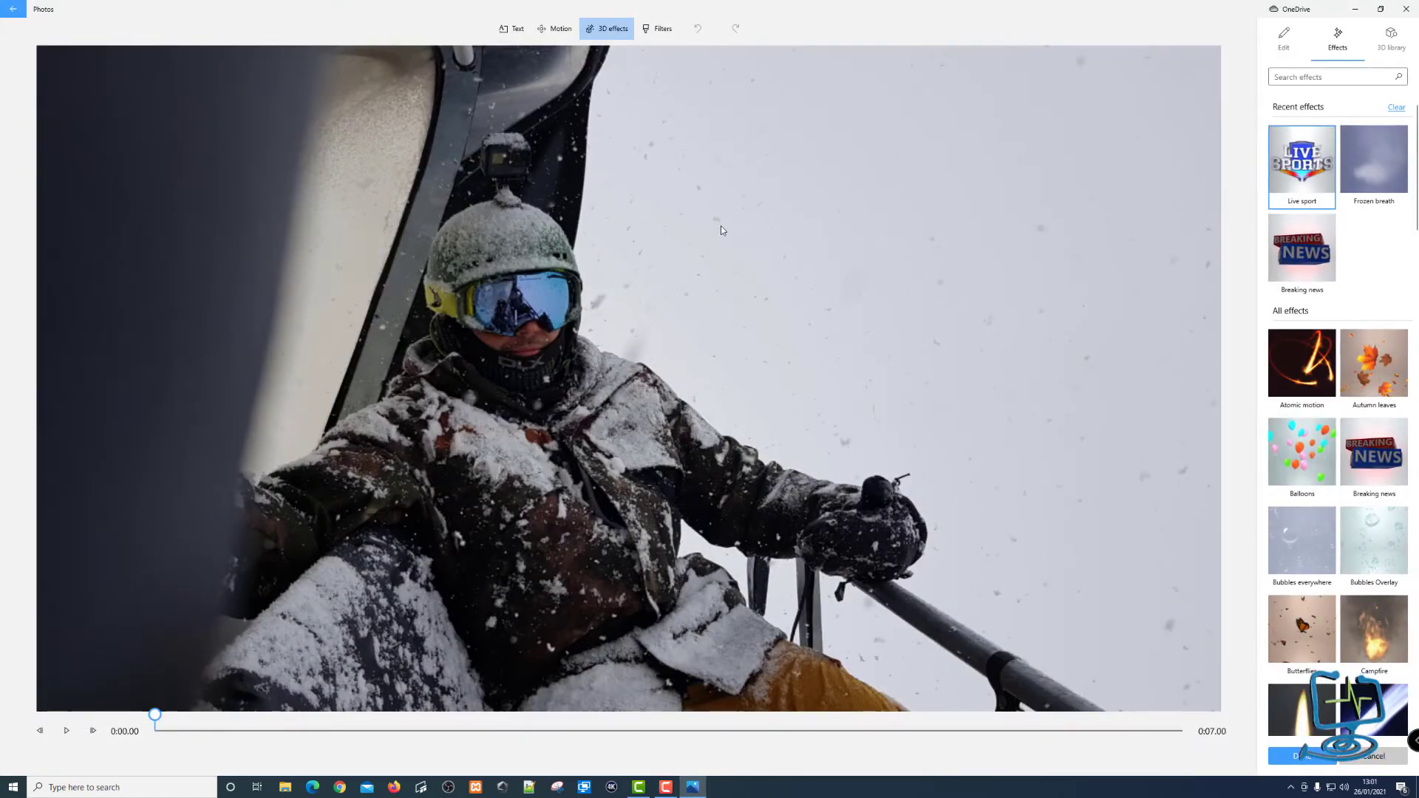
left_click(18, 9)
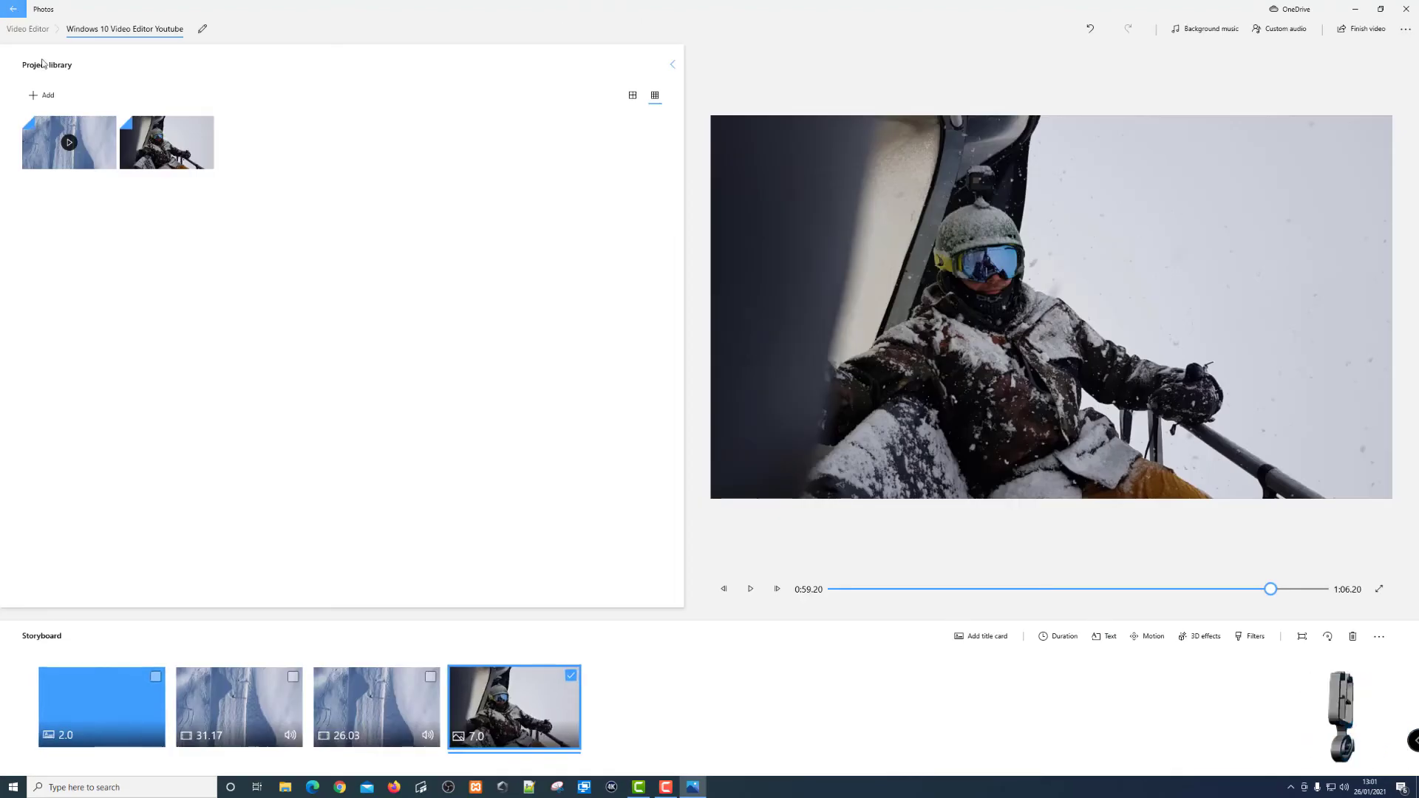
left_click(295, 676)
left_click(571, 677)
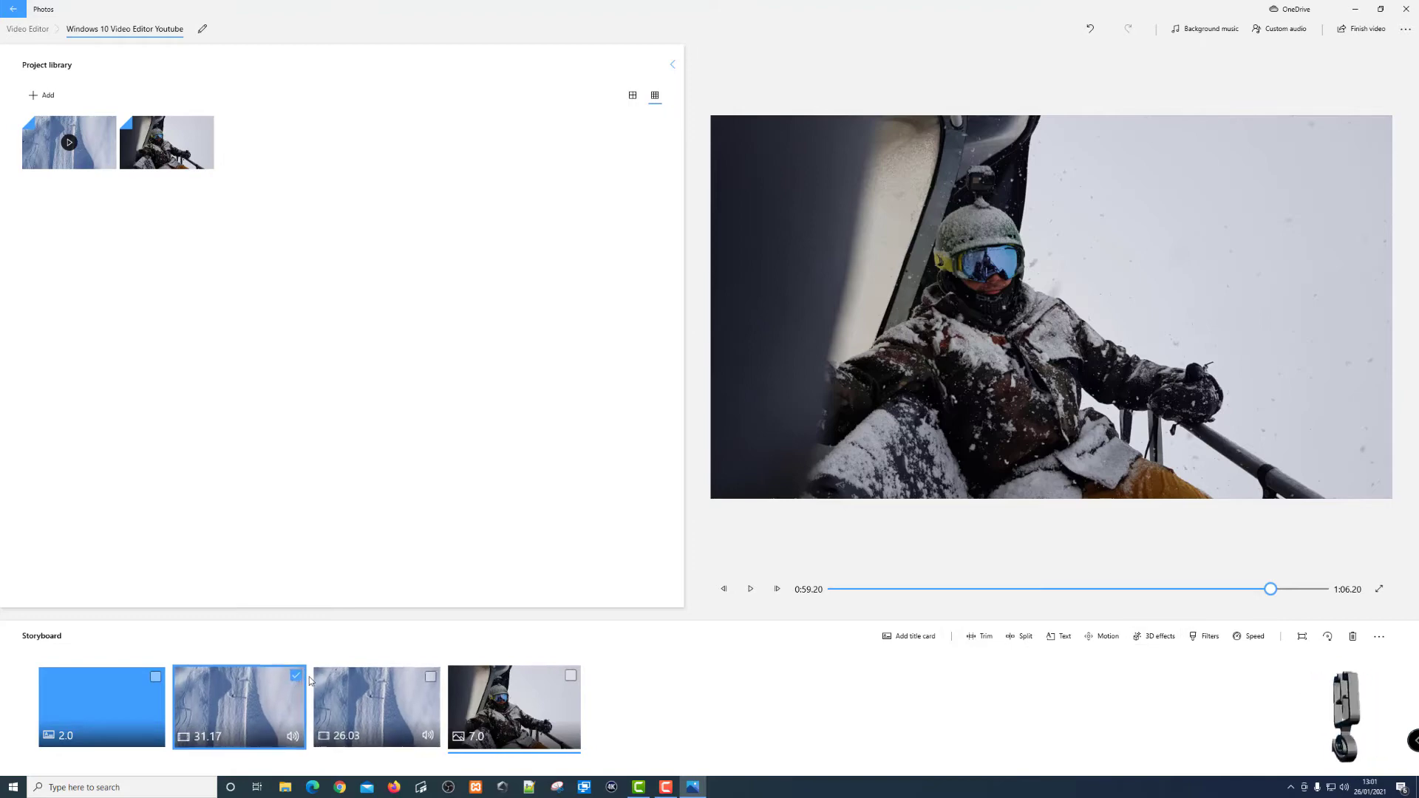
left_click(1151, 640)
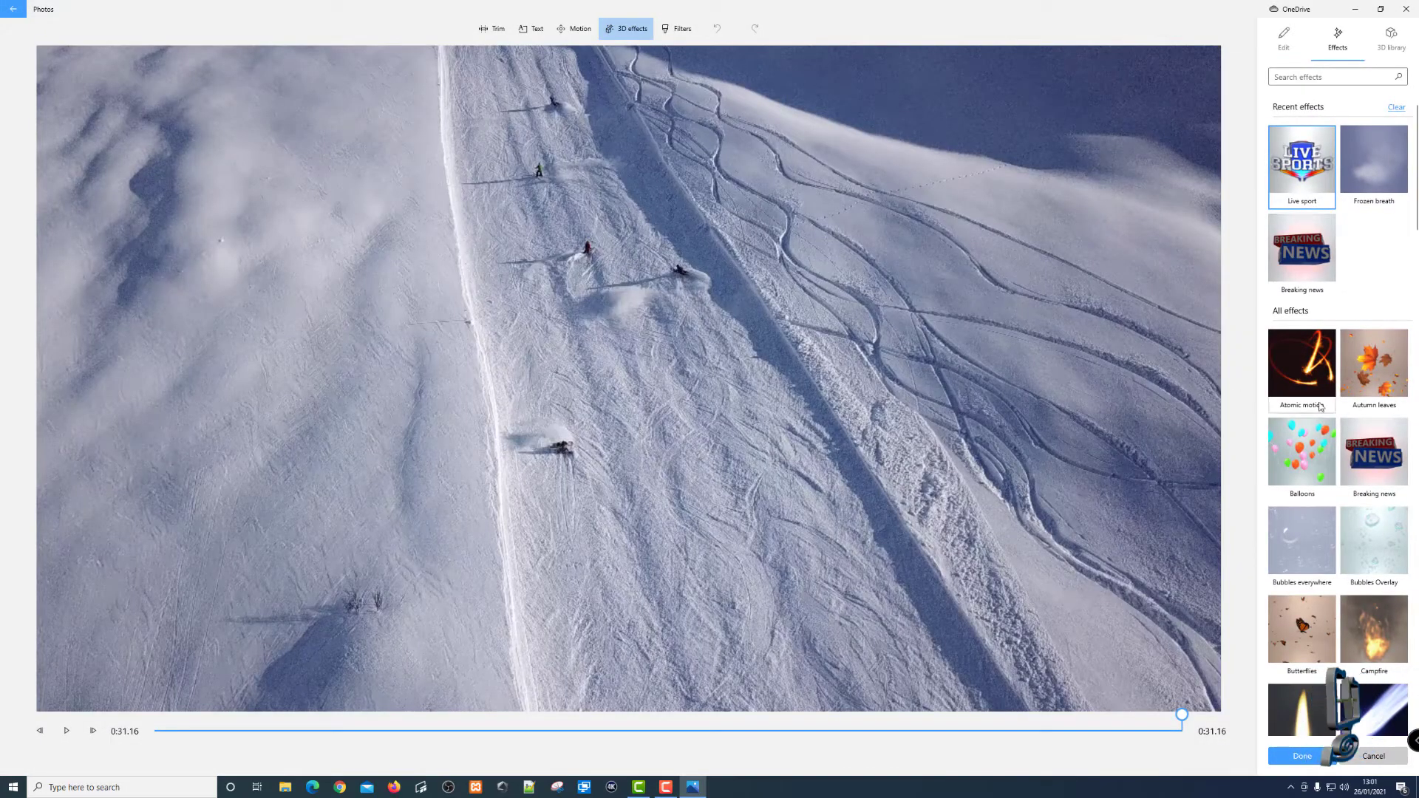
left_click(1305, 170)
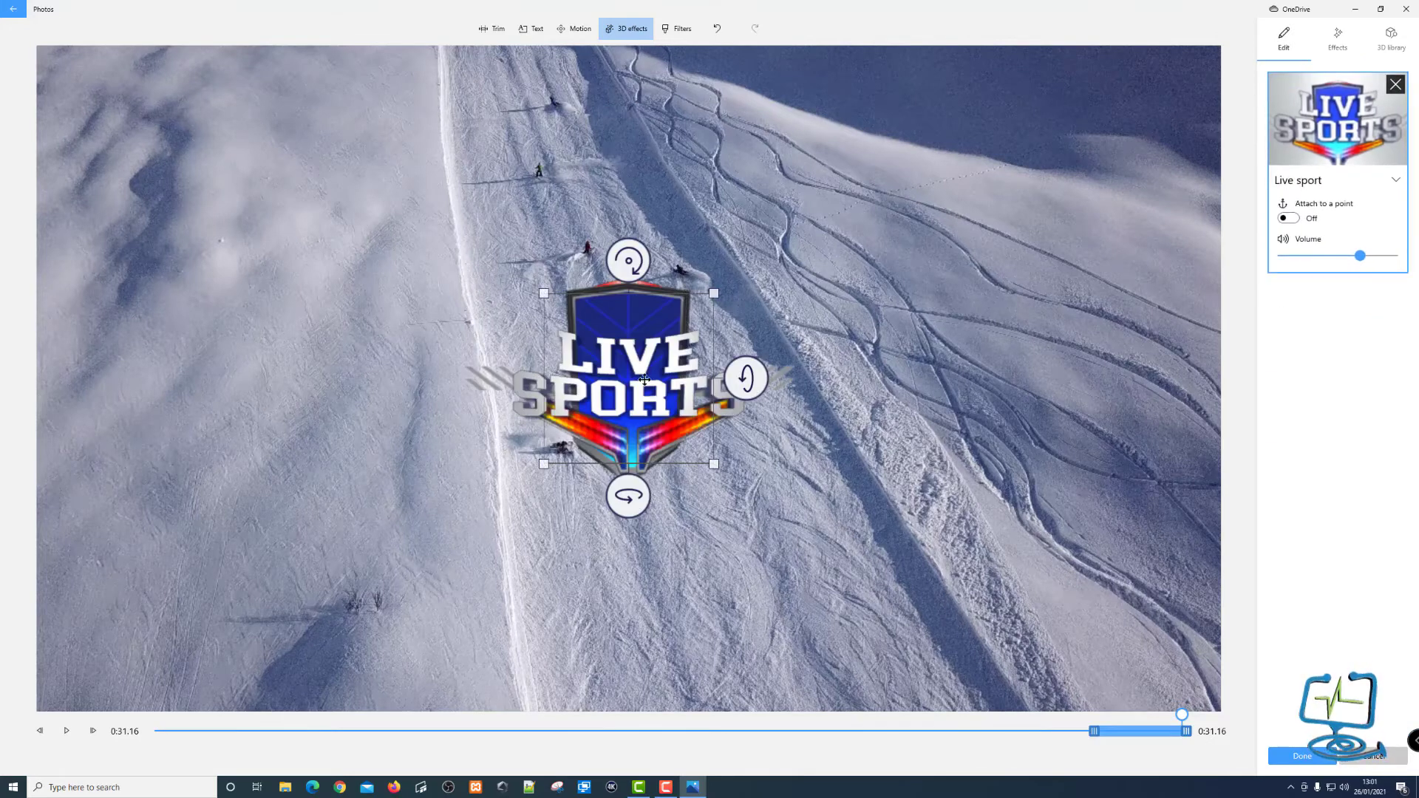
- Move the Live sport logo to the upper-left corner of the picture, shrink it slightly and adjust its 3D rotation
left_click_drag(648, 394, 204, 204)
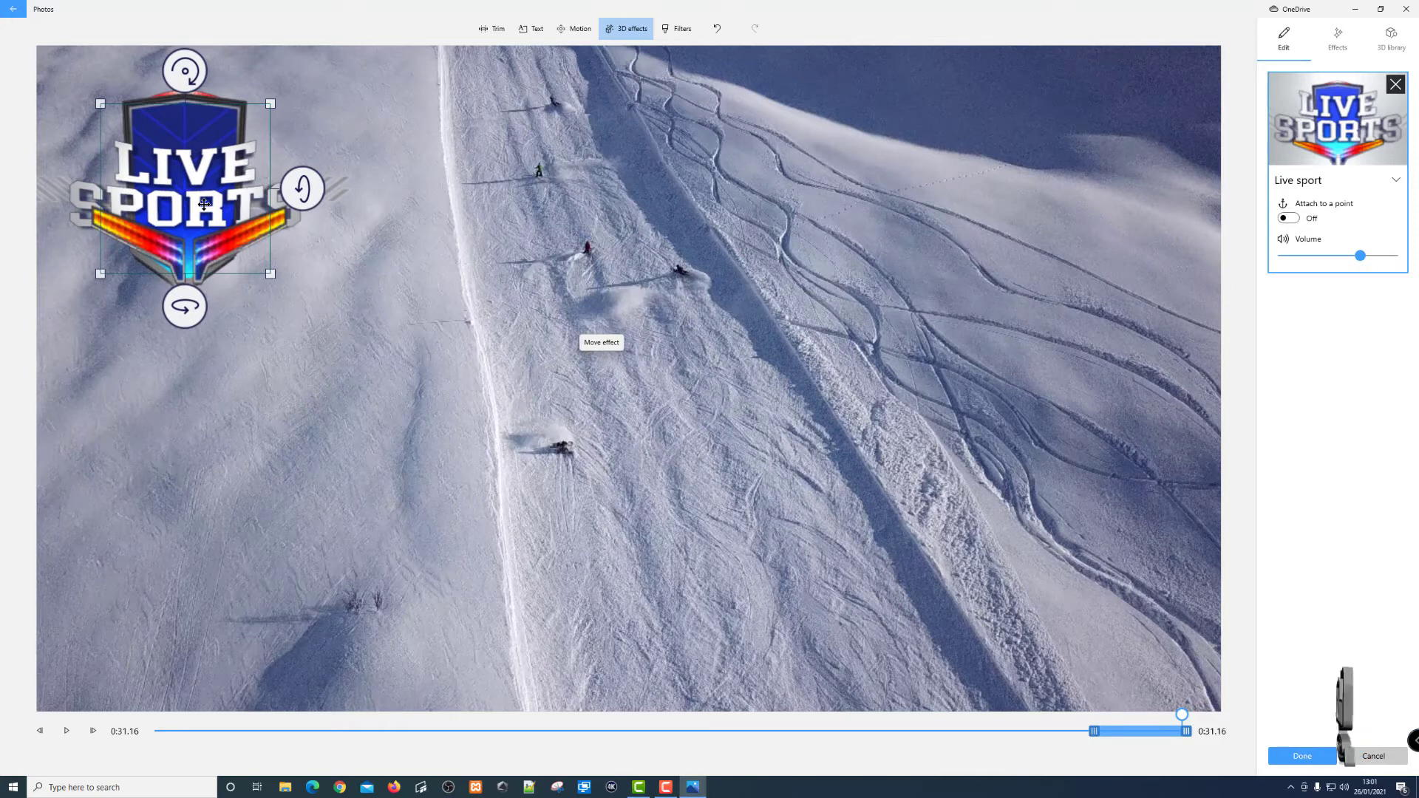
left_click_drag(272, 274, 245, 257)
mouse_move(277, 189)
left_mouse_down()
mouse_move(286, 212)
mouse_move(283, 180)
left_mouse_up()
left_click_drag(175, 284, 253, 272)
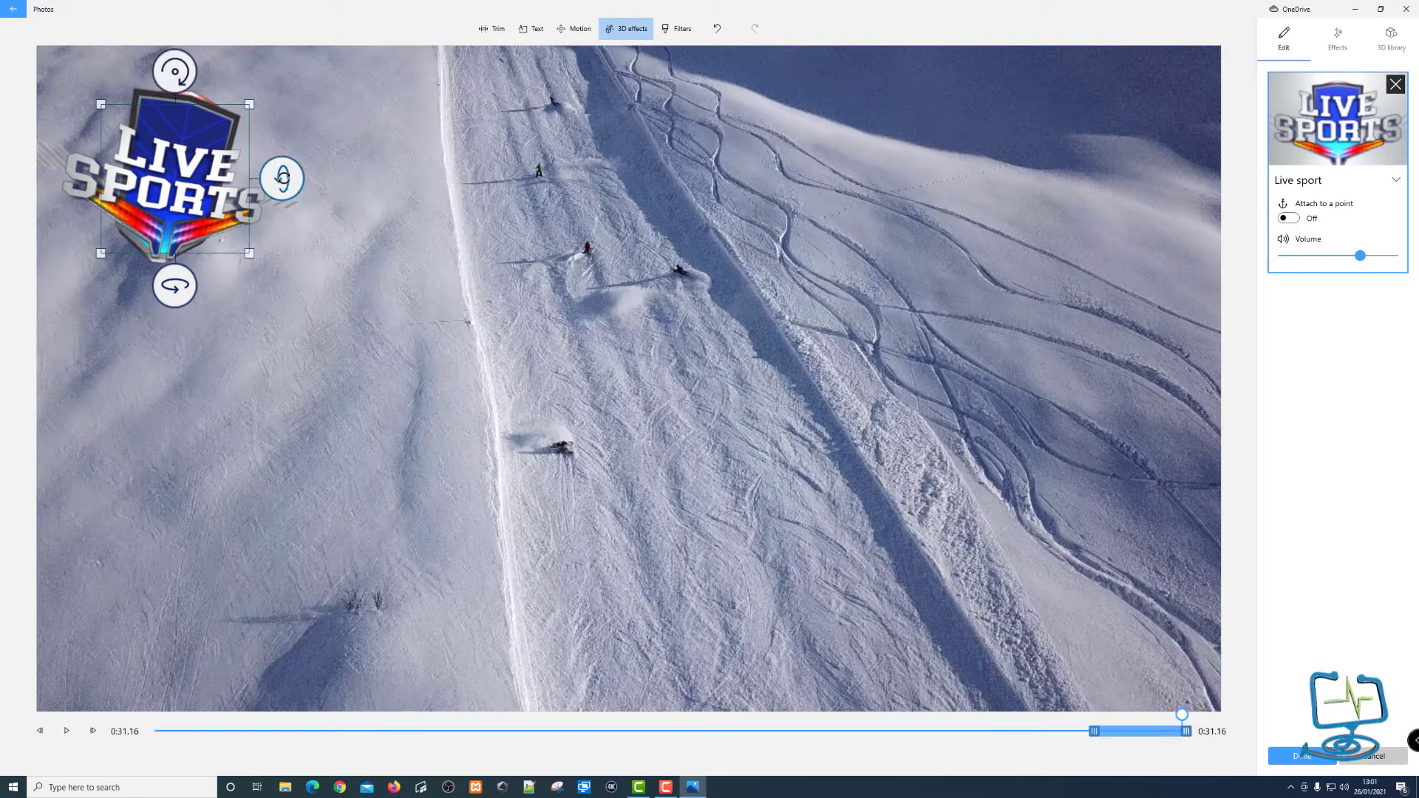
mouse_move(176, 172)
left_mouse_down()
mouse_move(191, 150)
mouse_move(202, 164)
left_mouse_up()
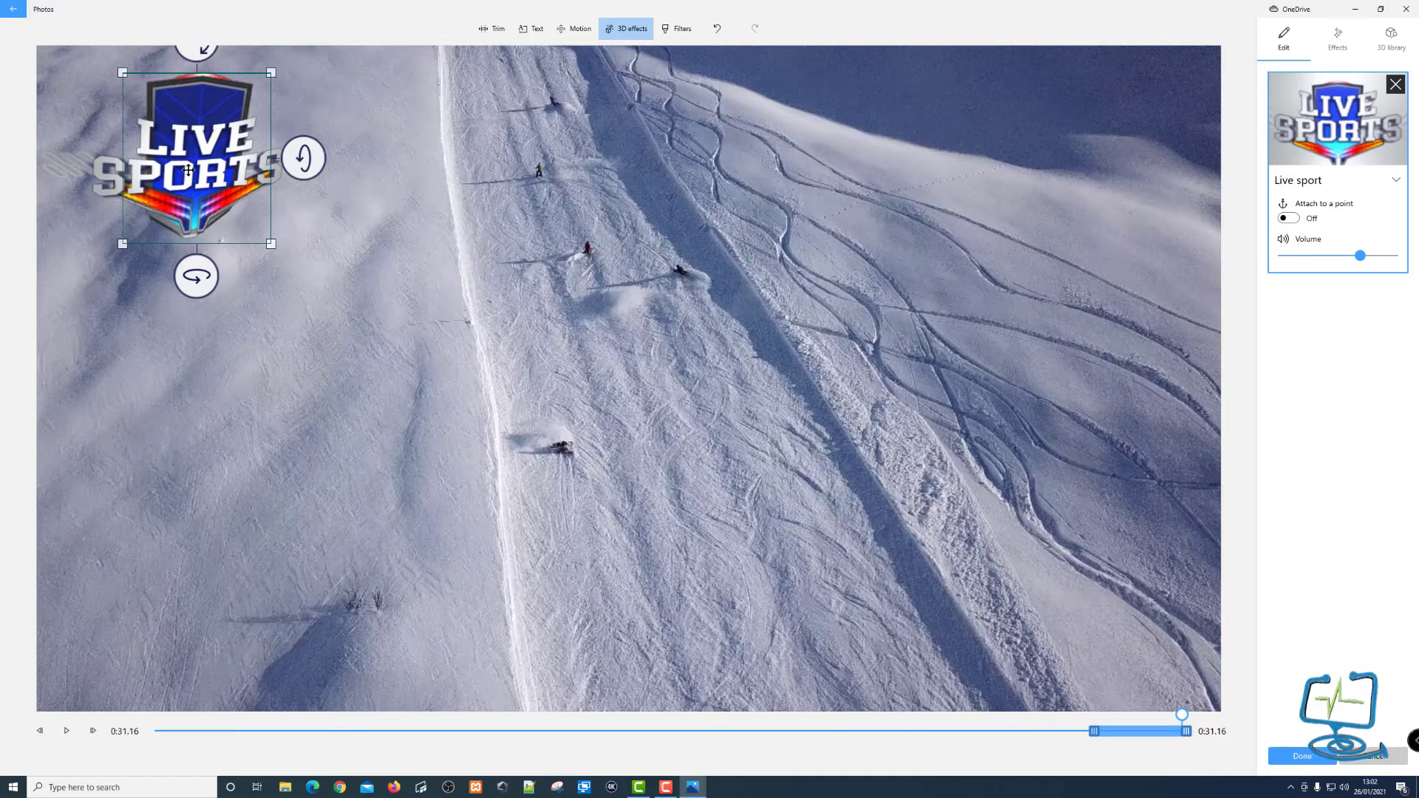
- Turn on "Attach to a point" for the Live sport effect, move the logo to the piste's left edge and anchor it to a nearby skier
left_click(1288, 218)
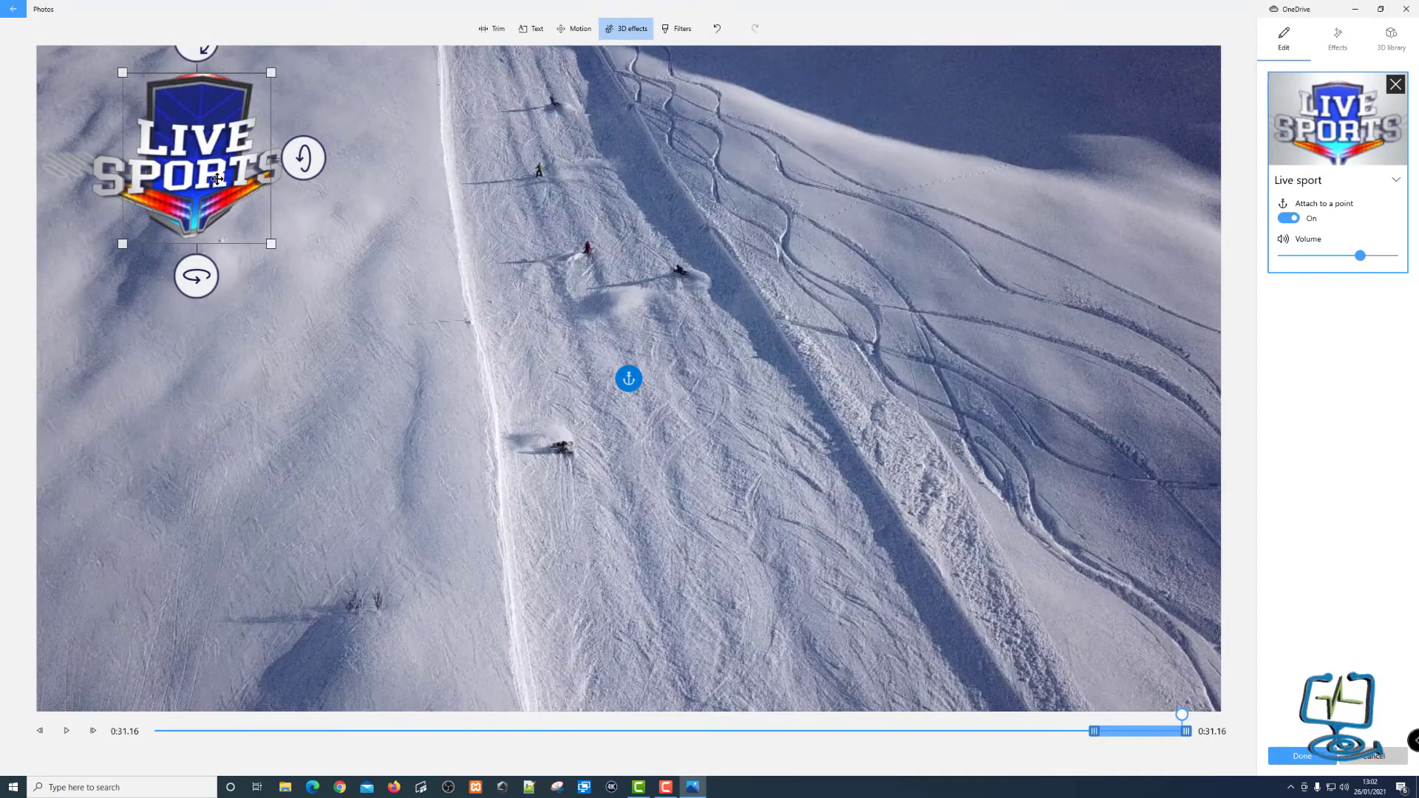
left_click_drag(209, 181, 446, 251)
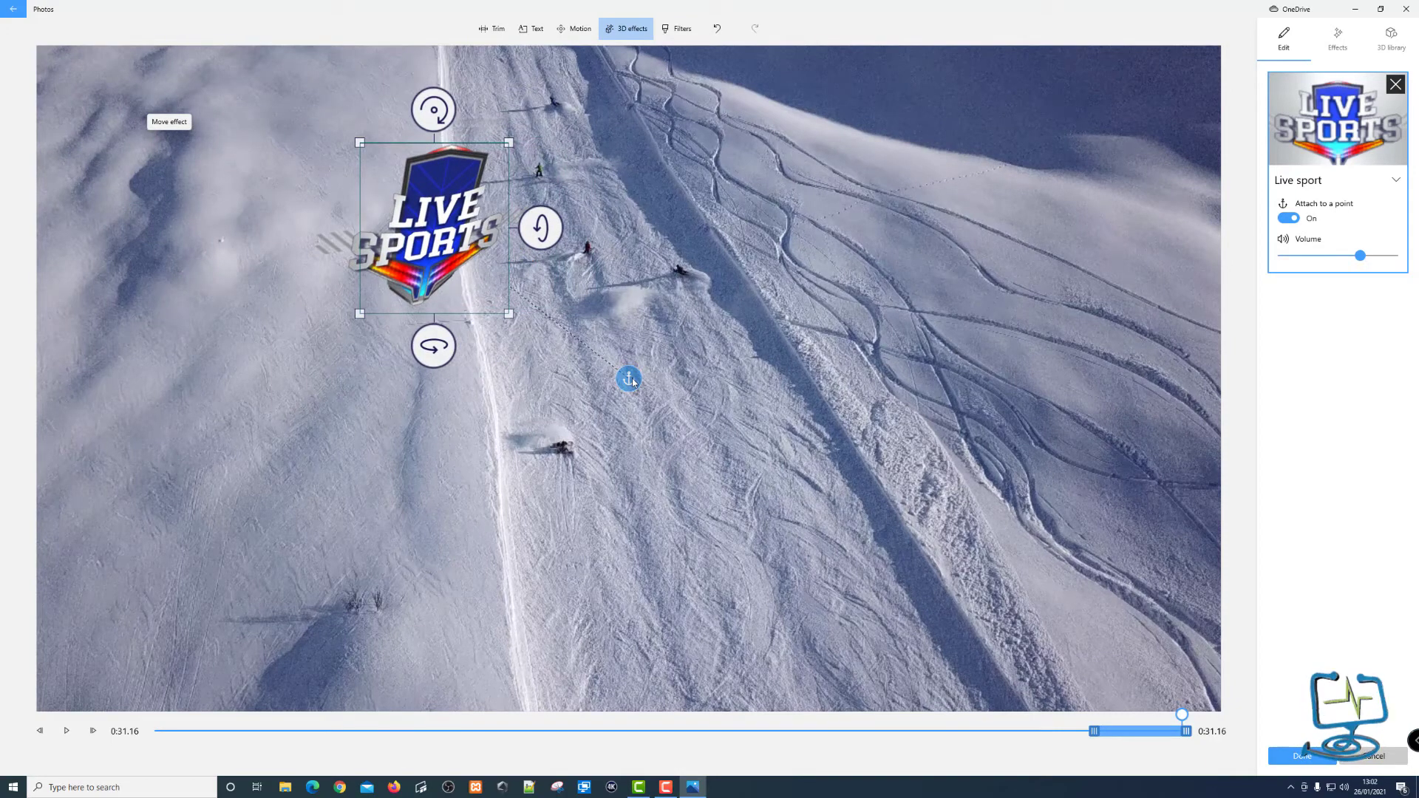
mouse_move(635, 386)
left_mouse_down()
mouse_move(632, 334)
mouse_move(585, 249)
left_mouse_up()
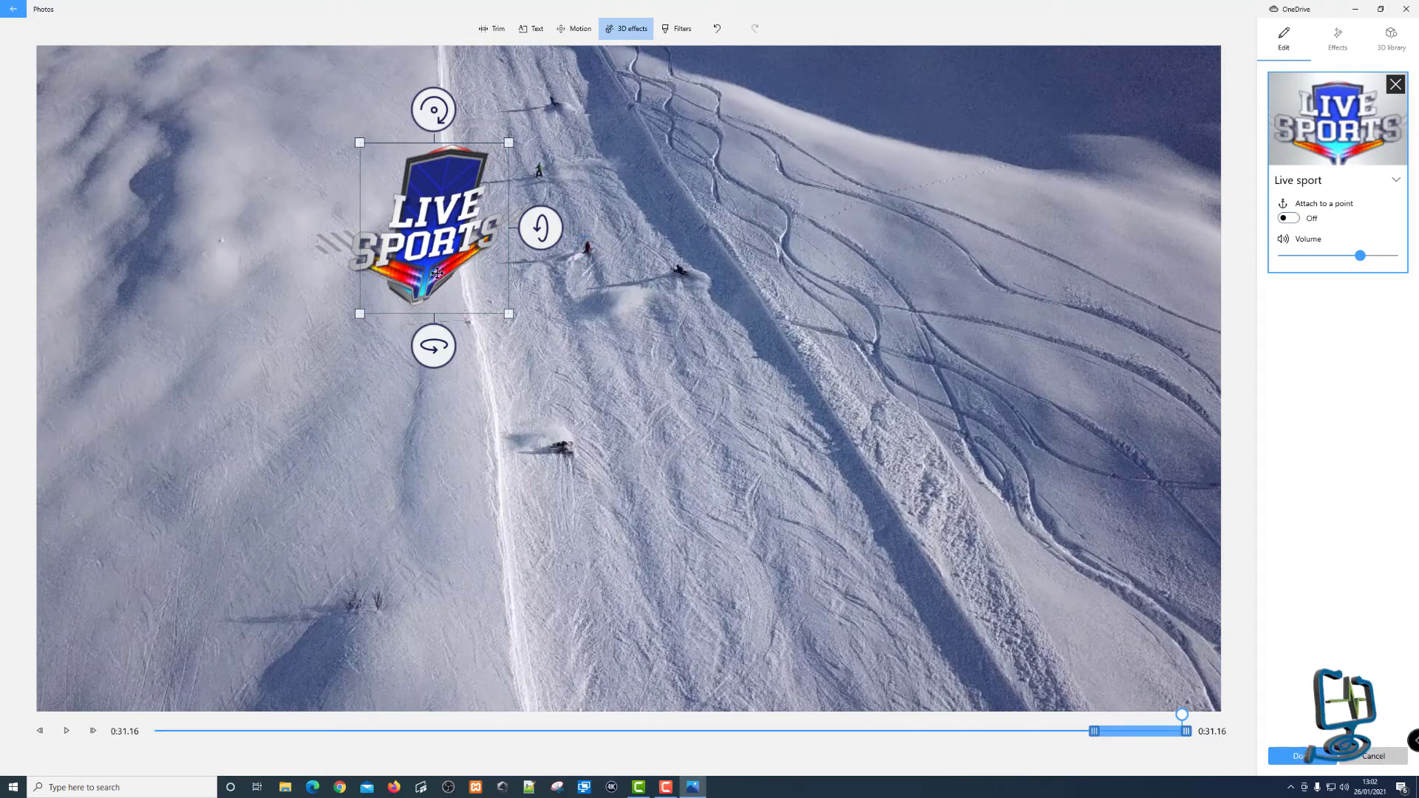
- Move the Live sport logo to the picture's upper-left corner, shift its time span close to the clip's start and save the effect
left_click_drag(443, 257, 163, 194)
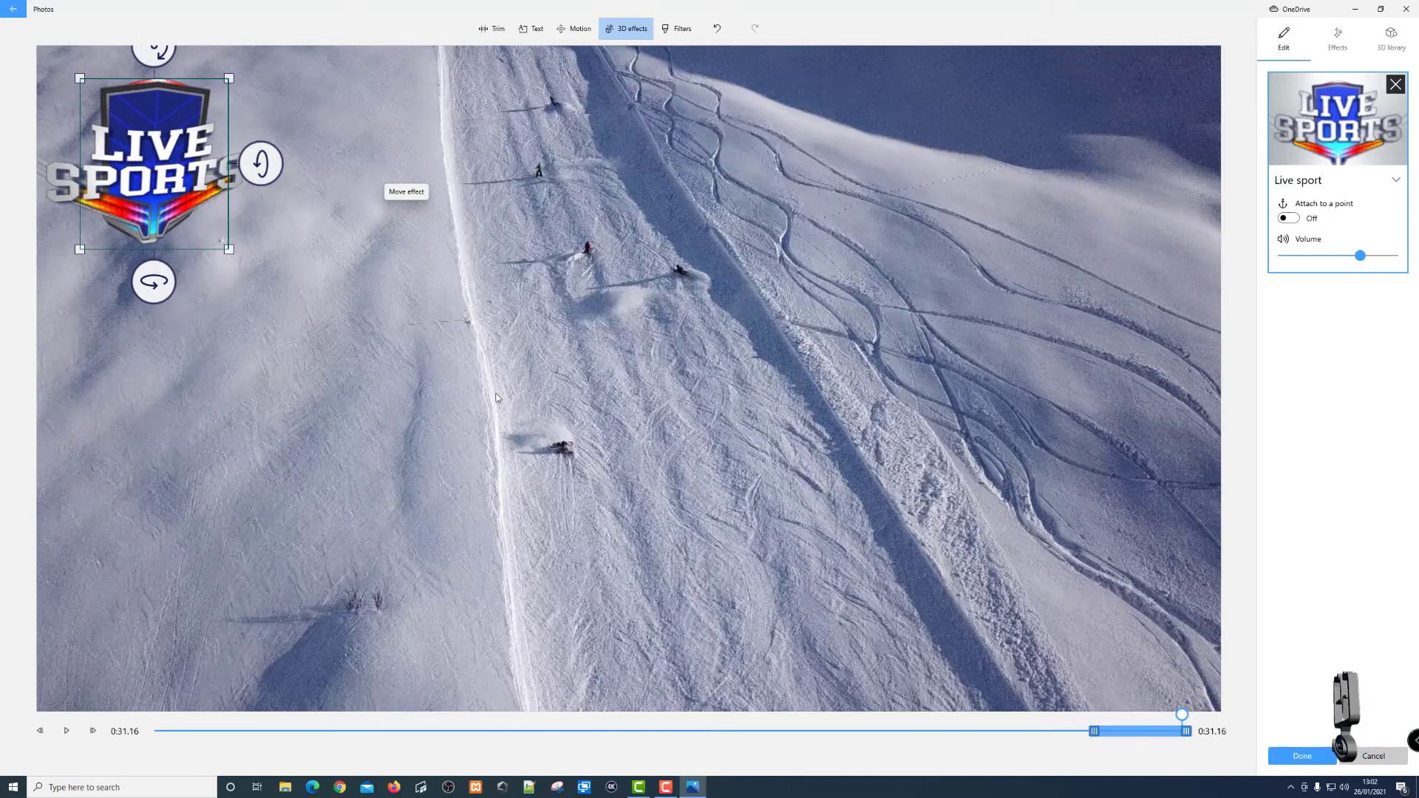
left_click_drag(1150, 739, 228, 736)
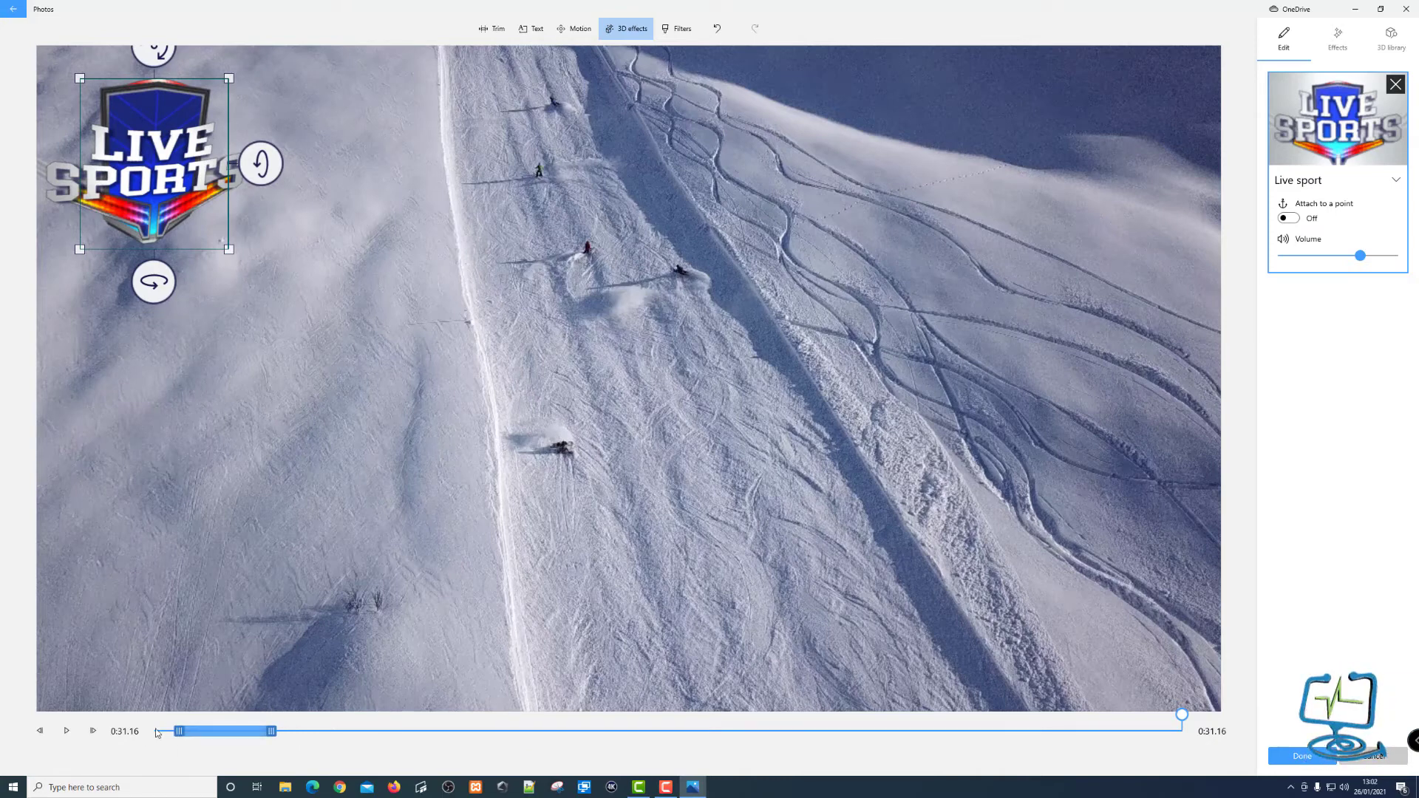
left_click_drag(1181, 724, 227, 734)
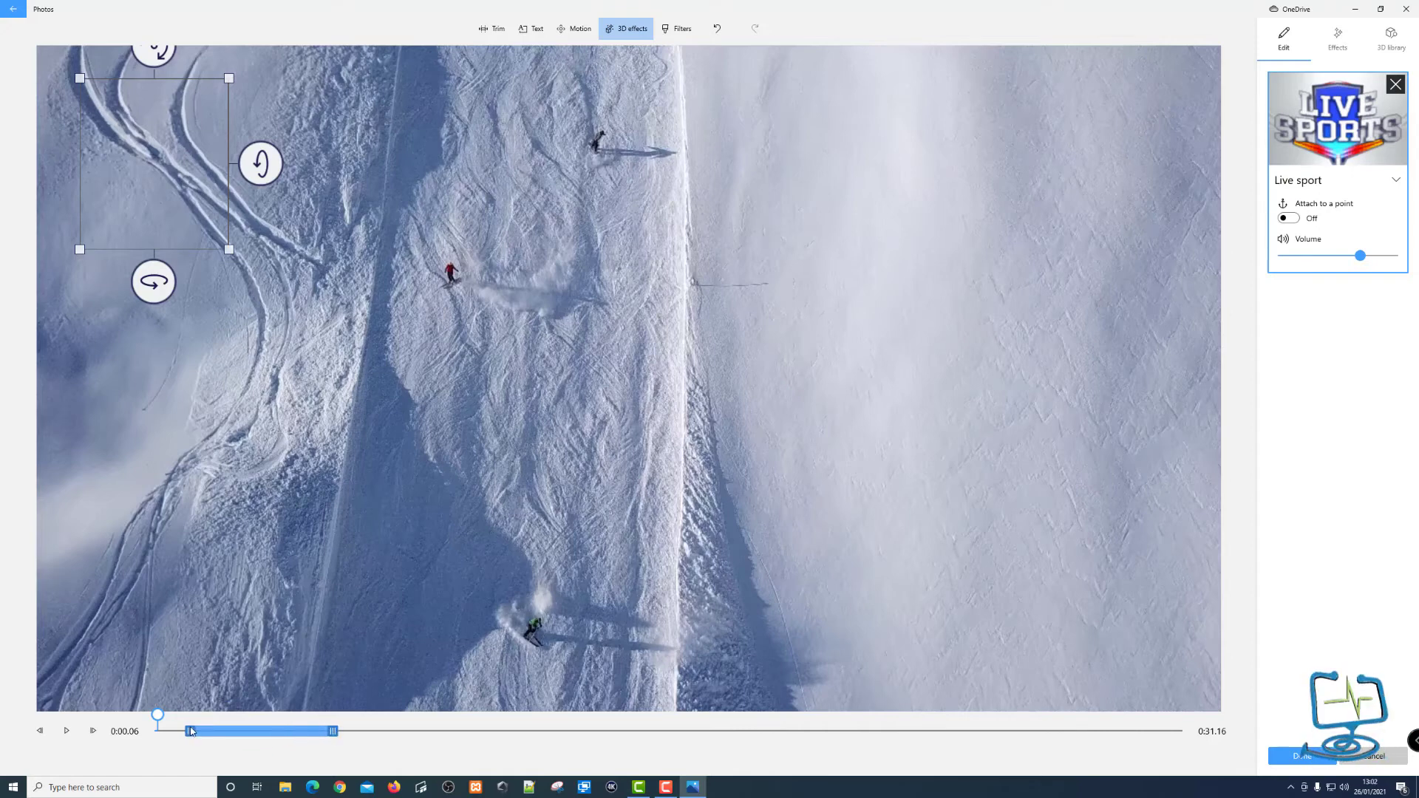
left_click_drag(159, 722, 155, 722)
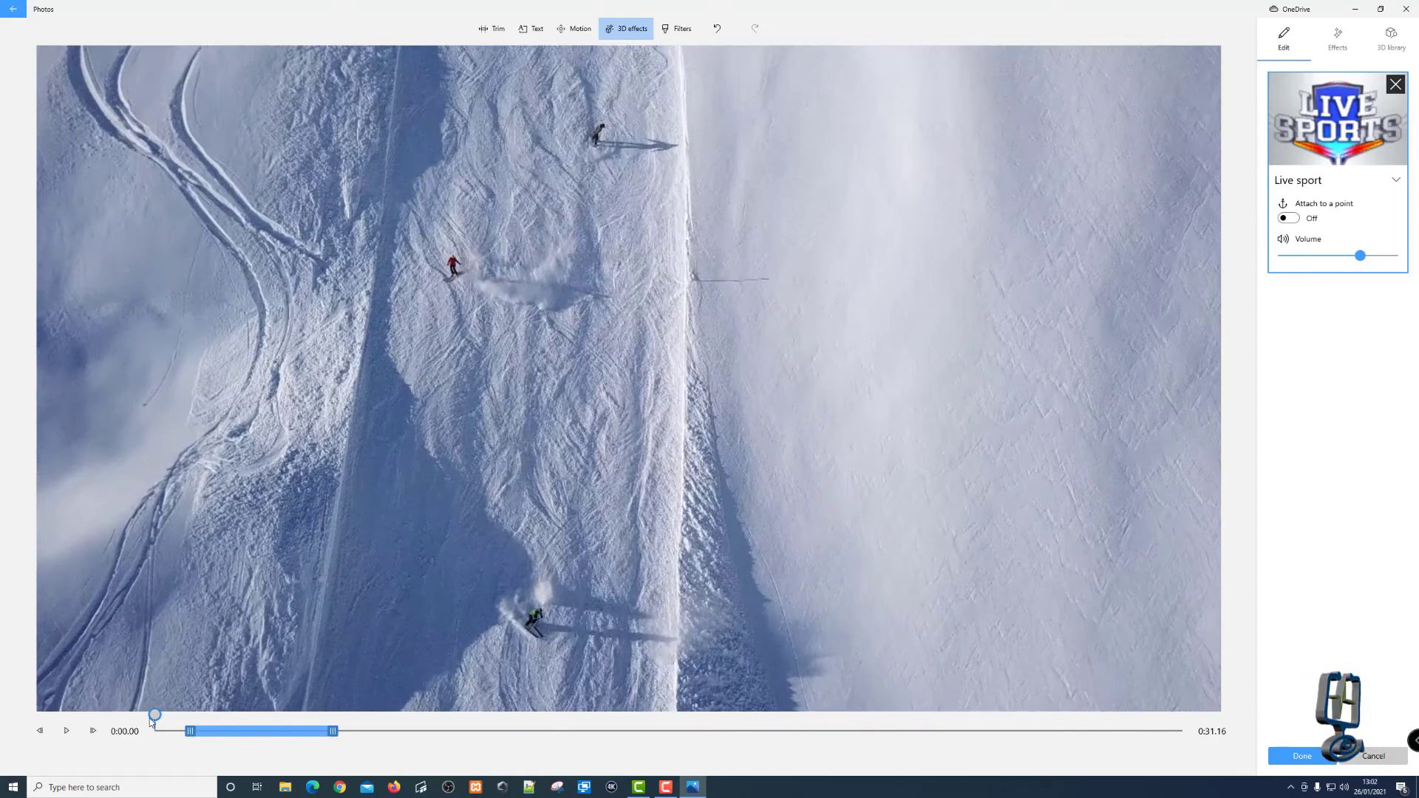
left_click(1314, 756)
- Play the storyboard from the beginning to review the Live sport effect, pause and step back to the "Snowboarding" caption at 0:07.80
left_click_drag(839, 592, 779, 591)
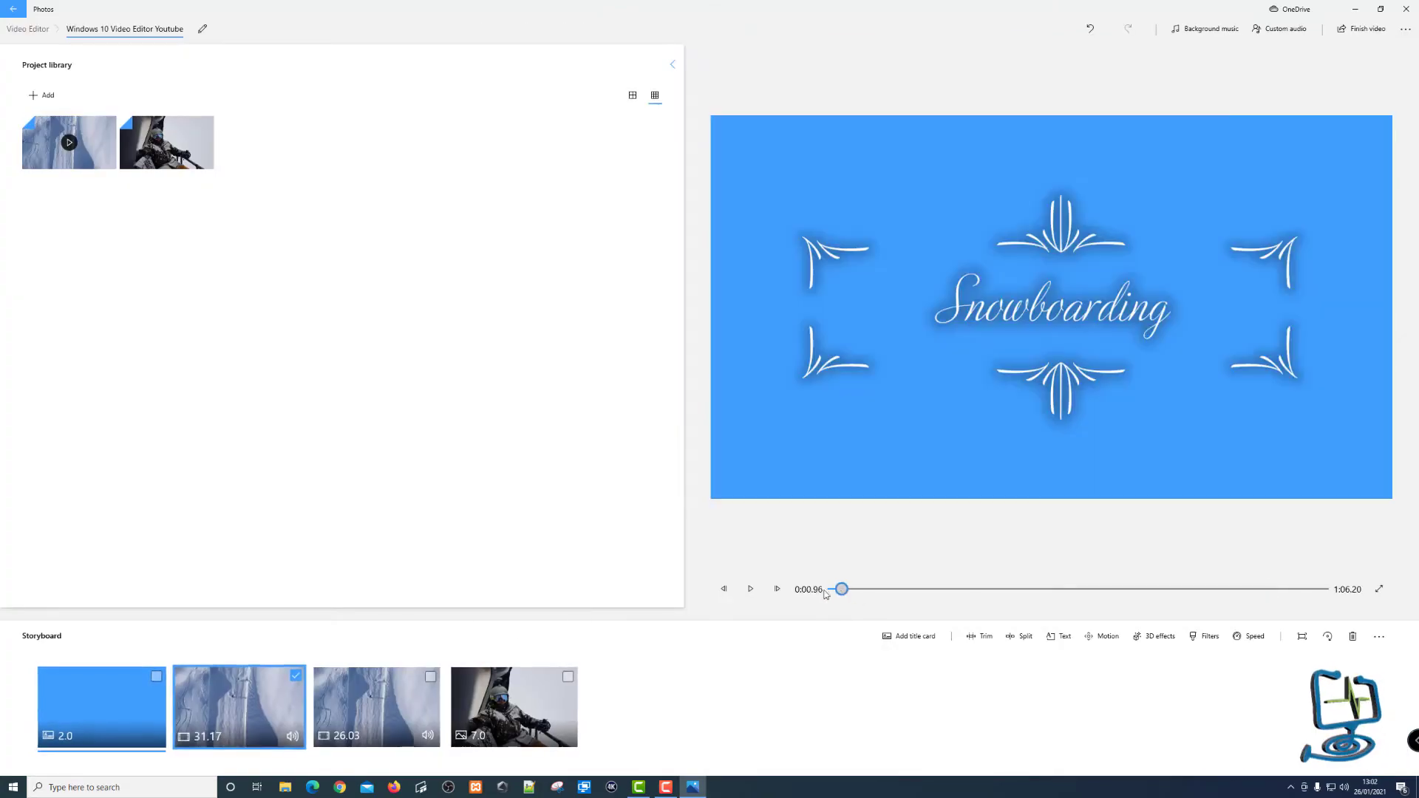
left_click(750, 589)
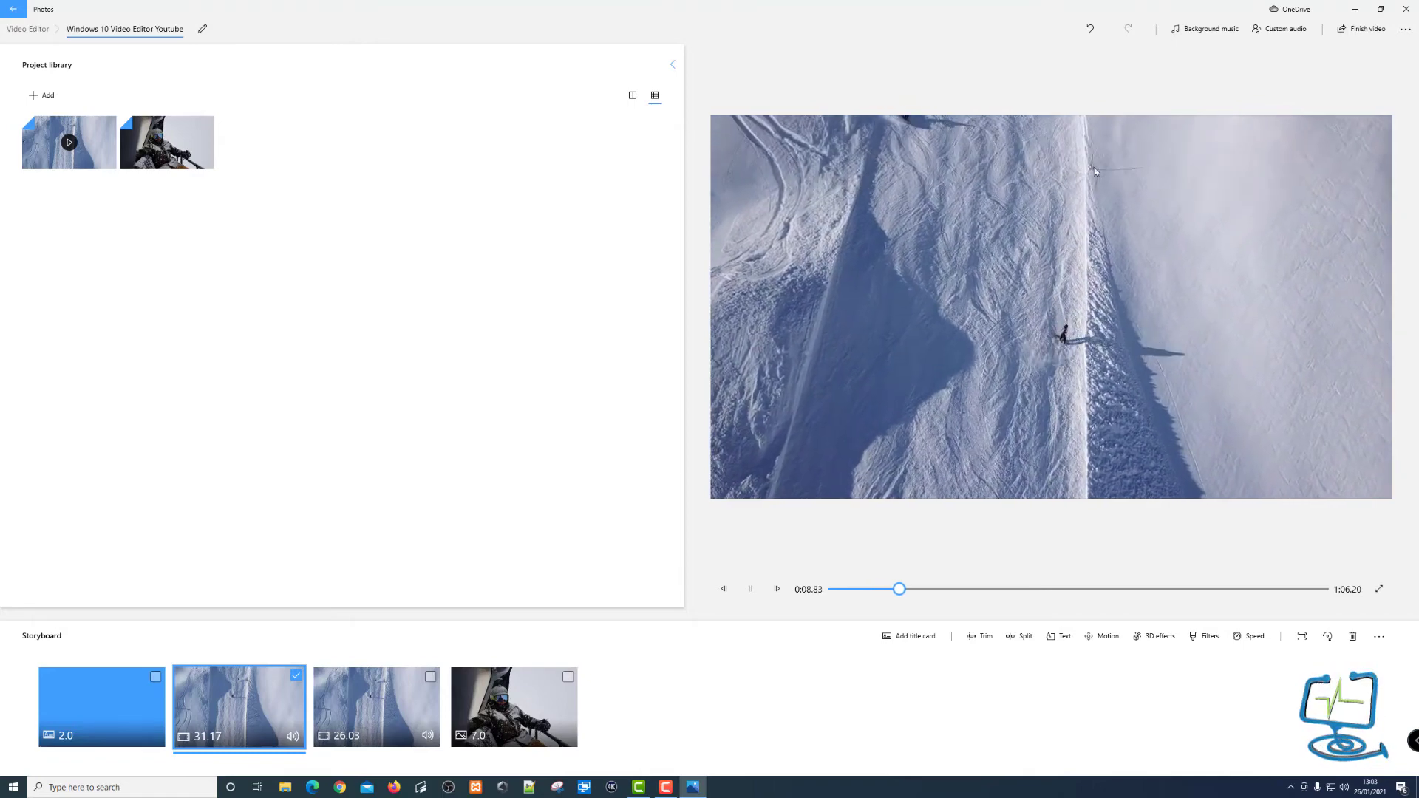
left_click(750, 589)
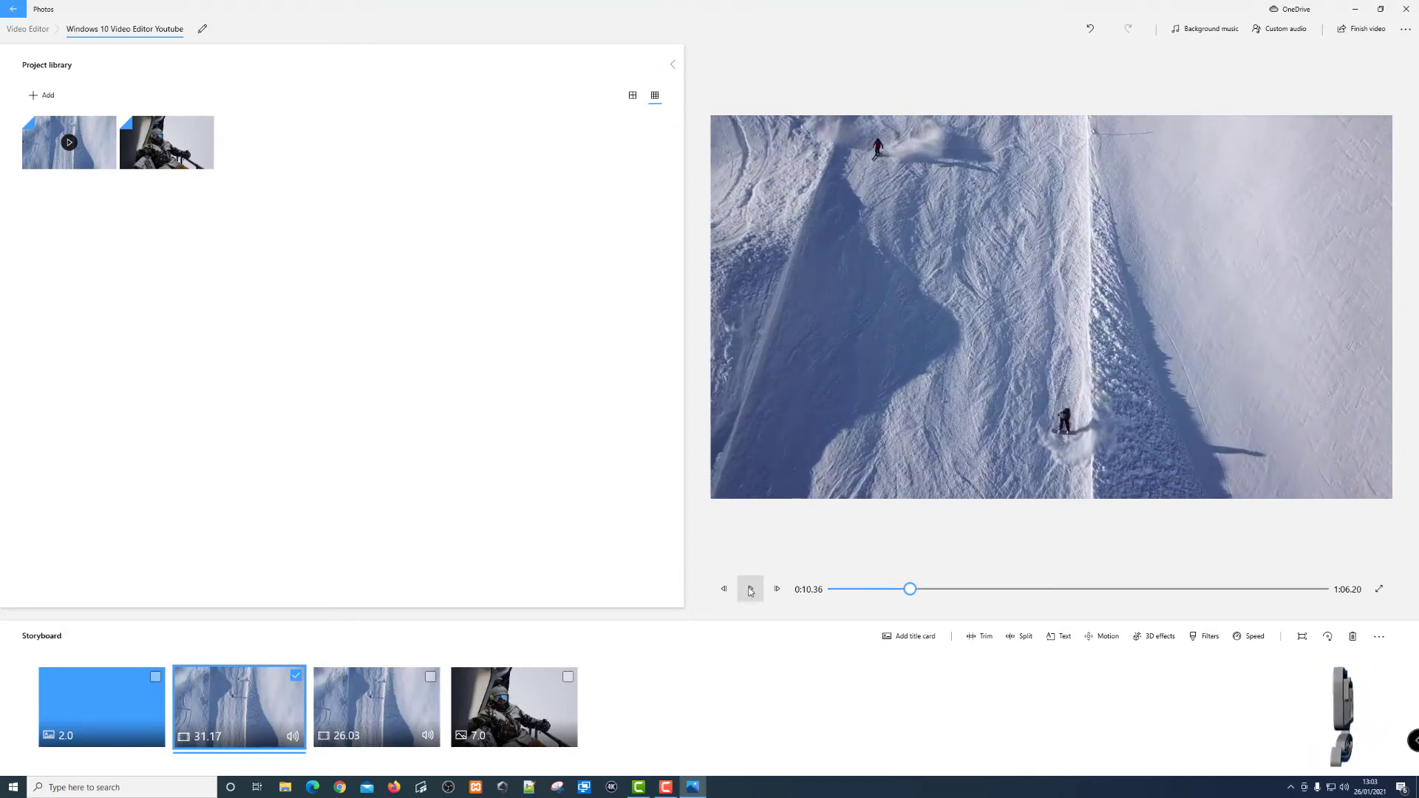
key("Left")
key("Left")
key("Left")
key("Left")
key("Left")
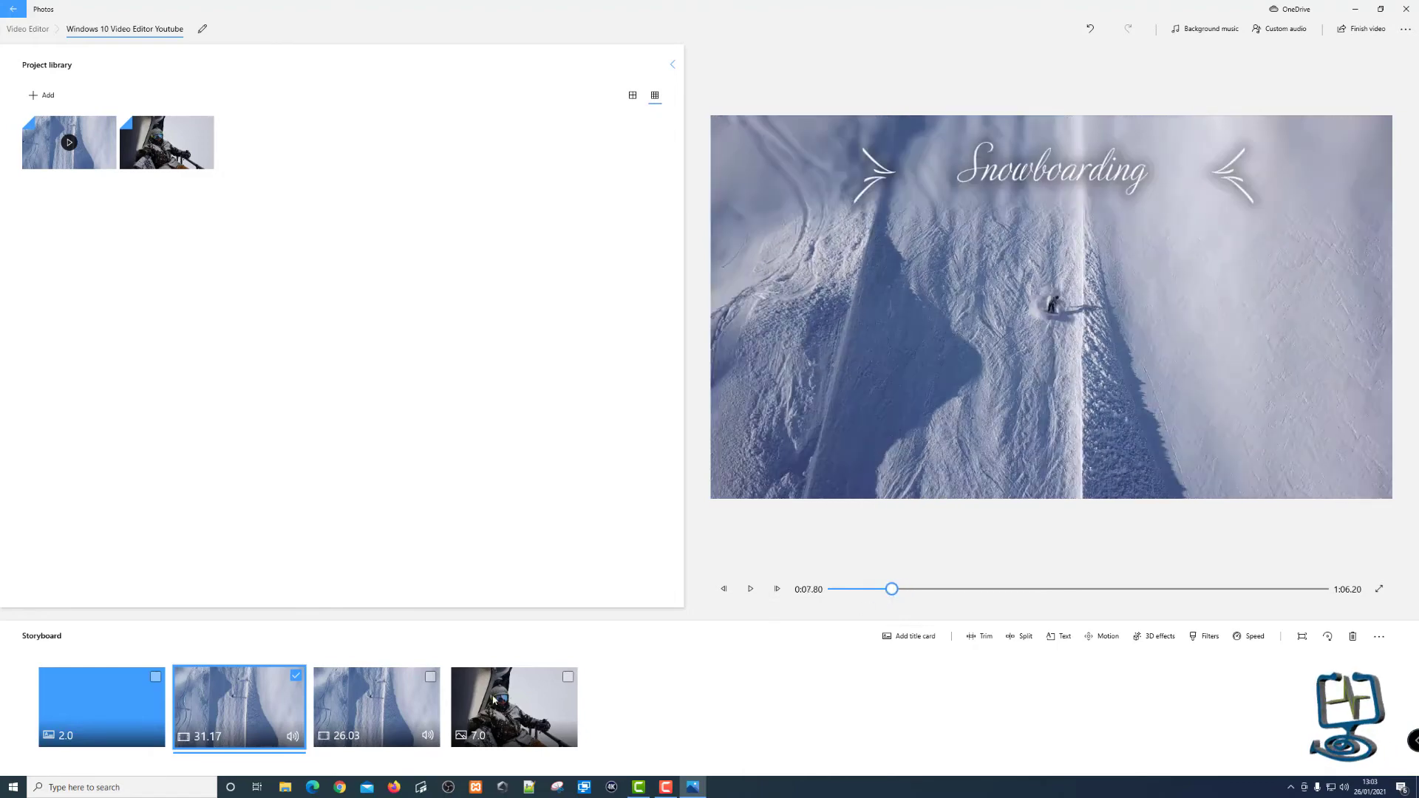
- Reopen the first drone clip's Live sport 3D effect, move its logo to the picture's lower-left corner and save the change
left_click(1158, 638)
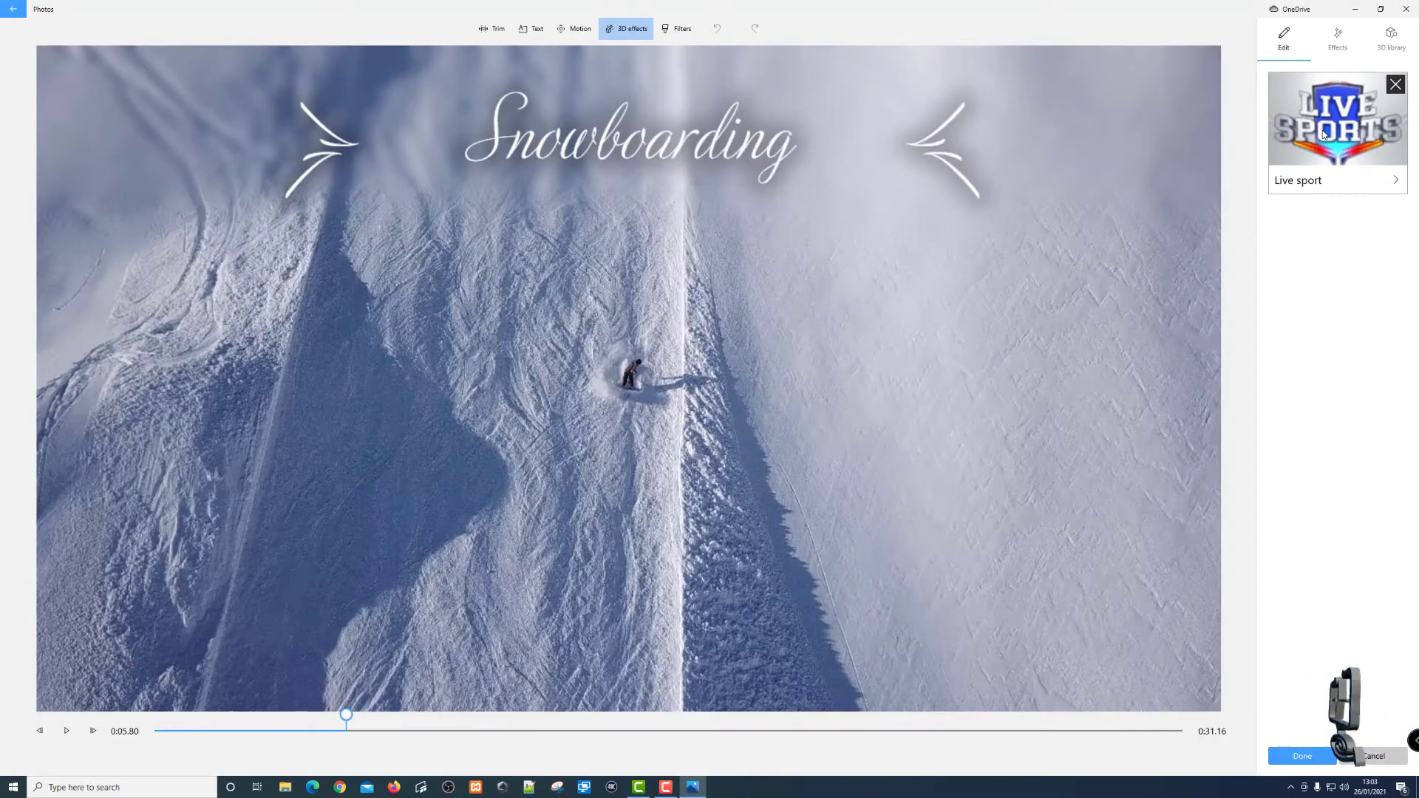
left_click(1322, 134)
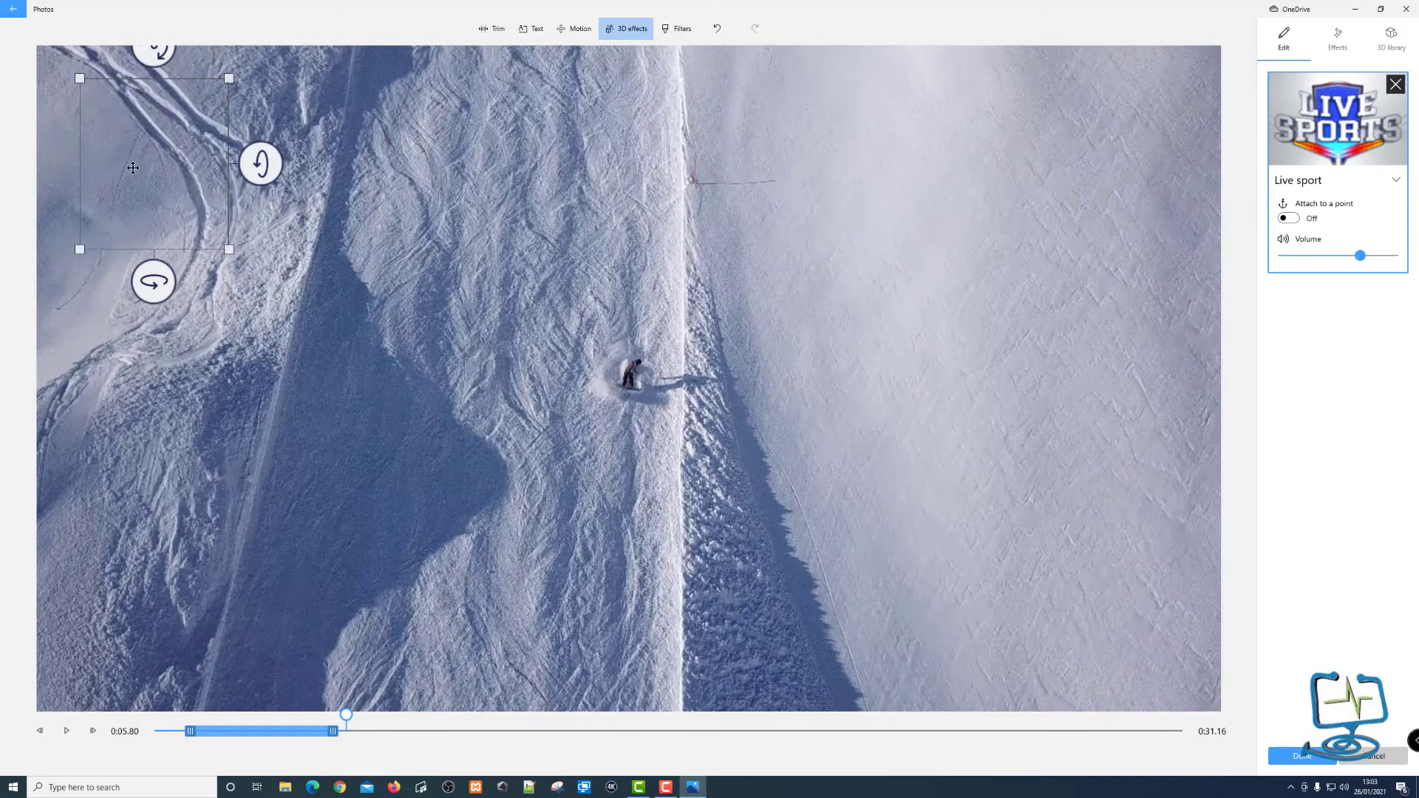
left_click_drag(157, 161, 148, 587)
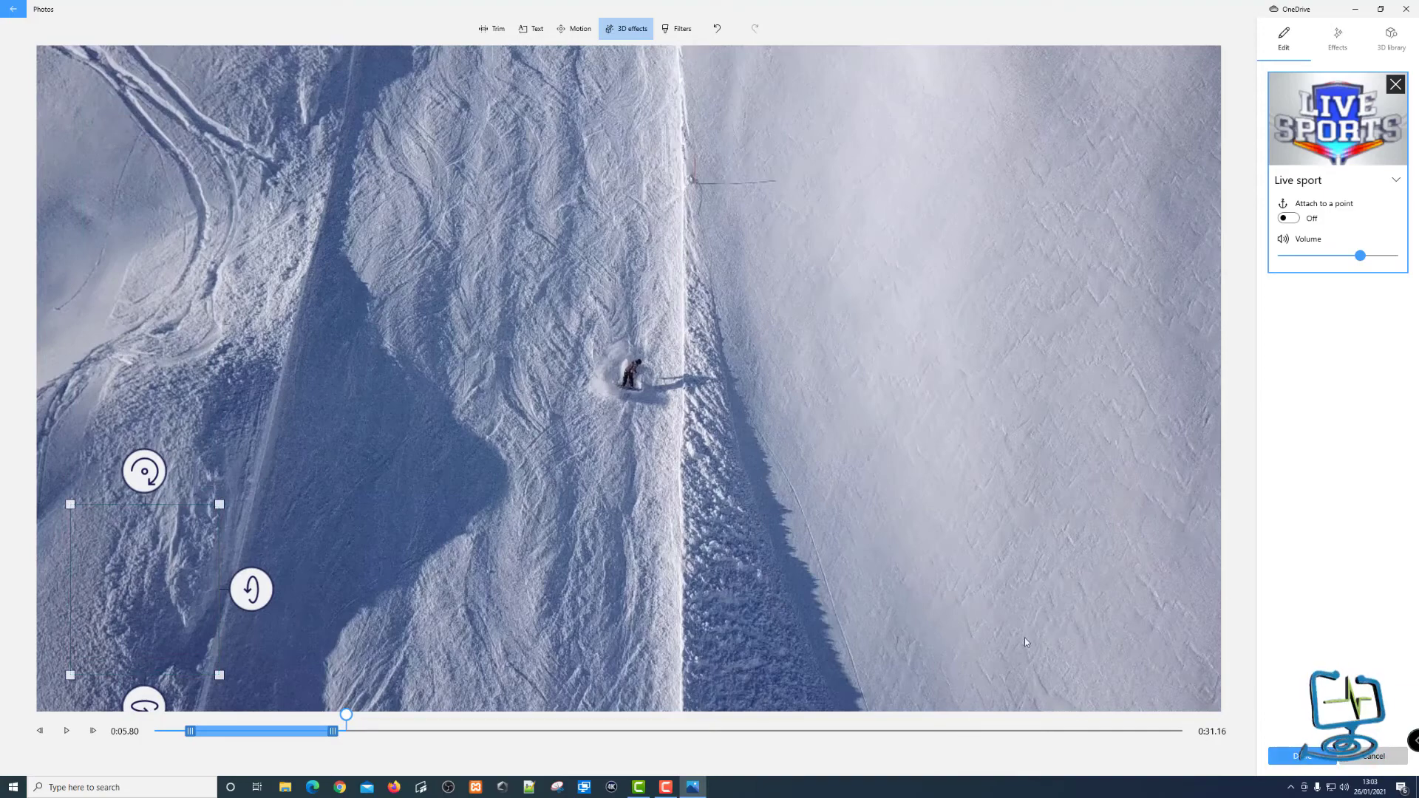
left_click(1302, 758)
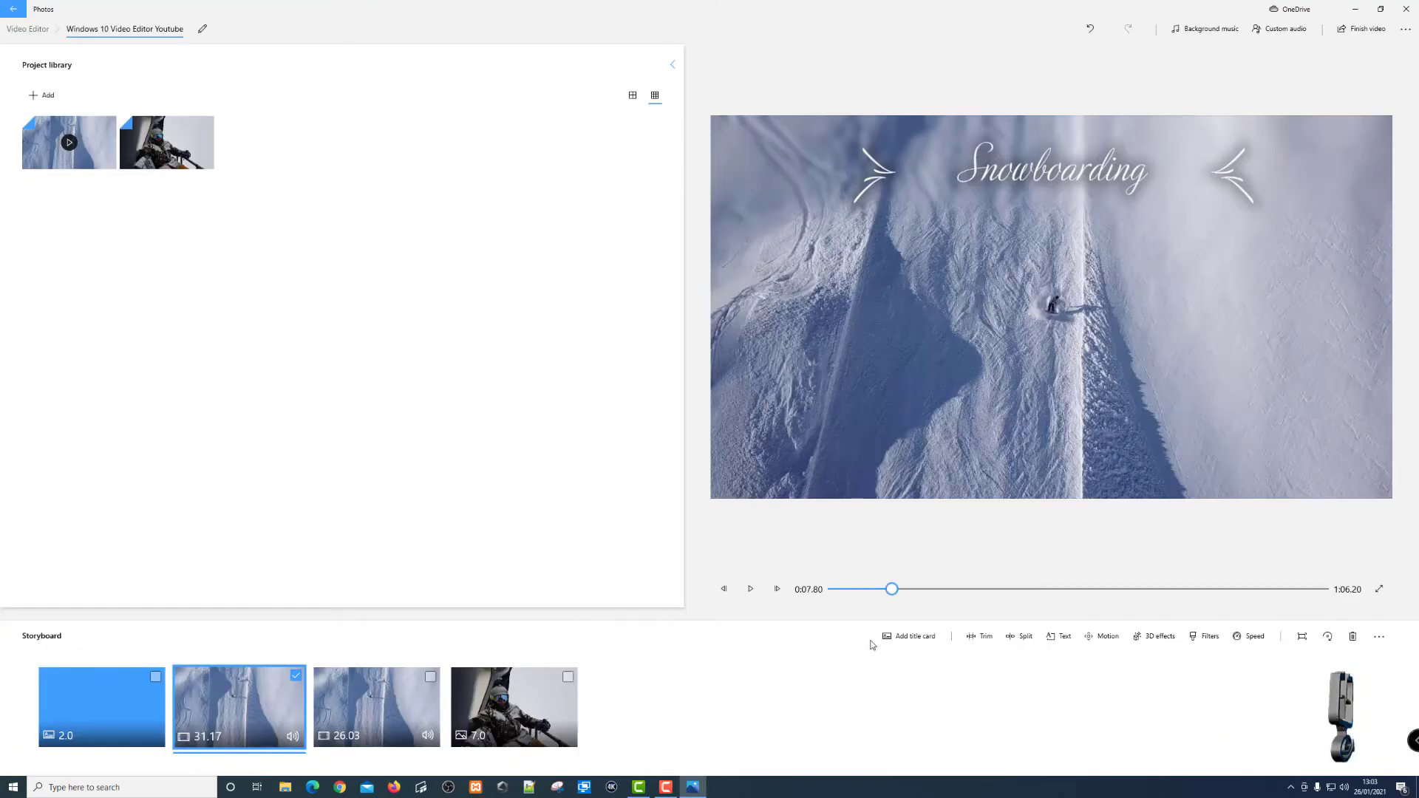
- Play the start of the first drone clip to check the Live sport logo's new position
left_click_drag(893, 595, 847, 598)
left_click(748, 590)
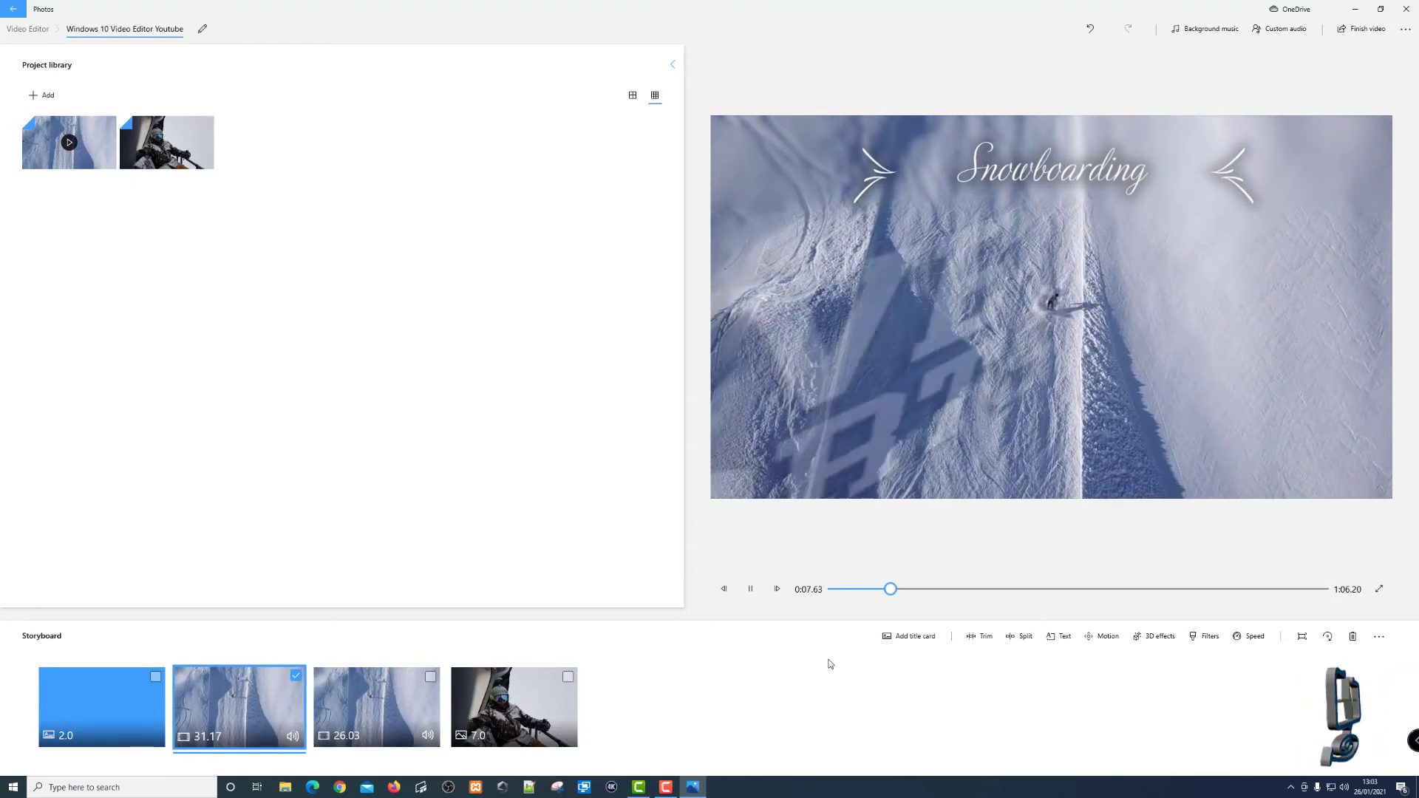
left_click(750, 591)
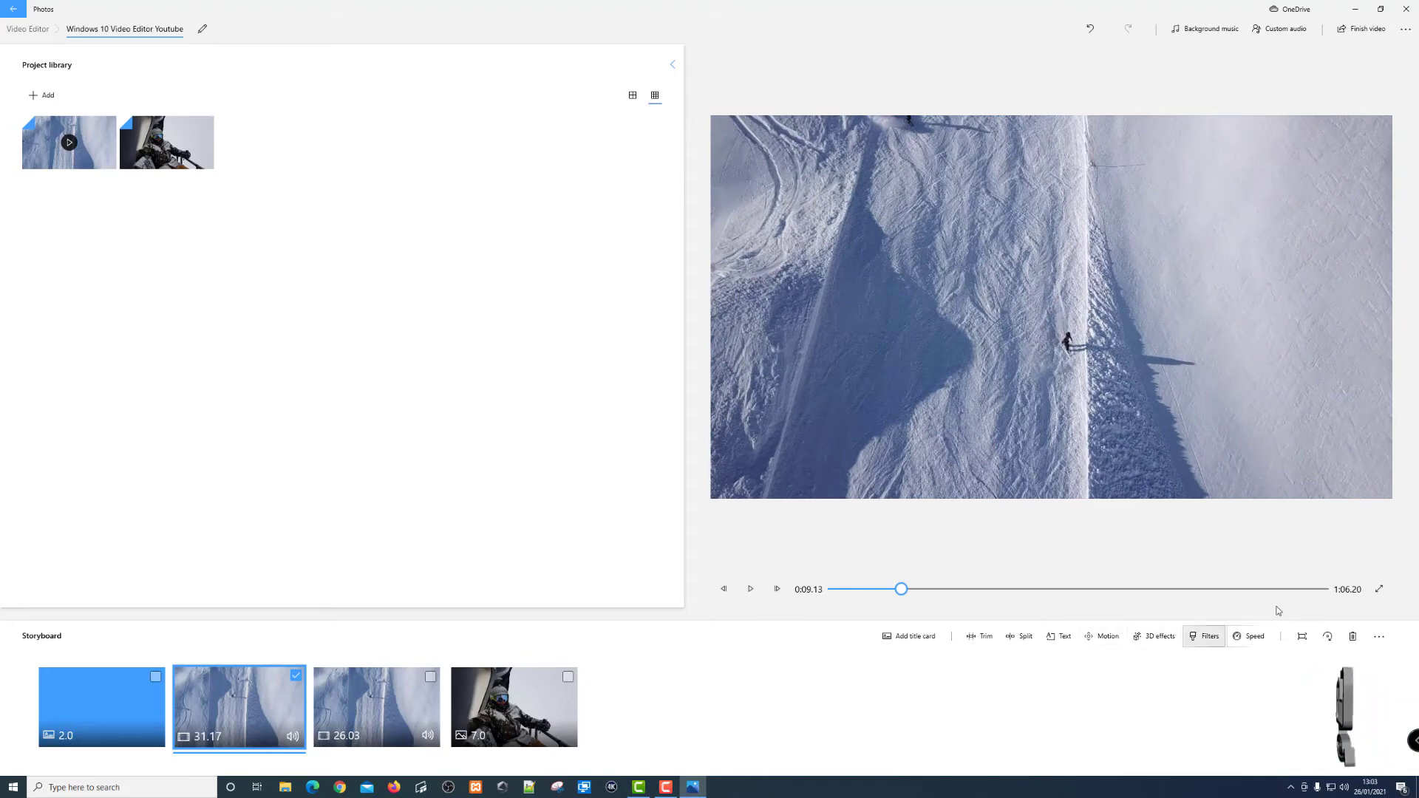
- Select only the second drone clip, try the Denim, Arcade, Pixel, Loved, Energy and Iceberg filters on it and restore Original
left_click(430, 677)
left_click(294, 677)
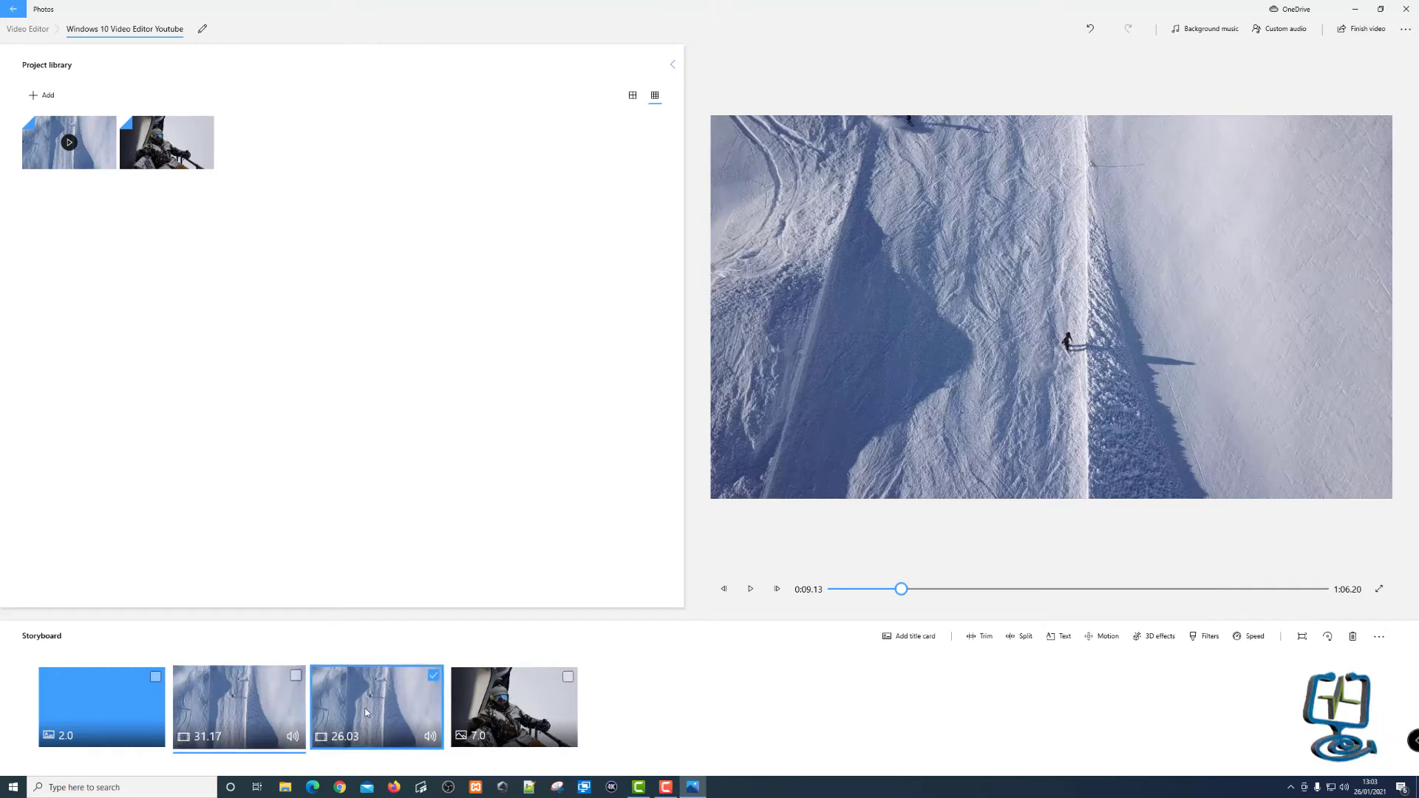
left_click(1209, 636)
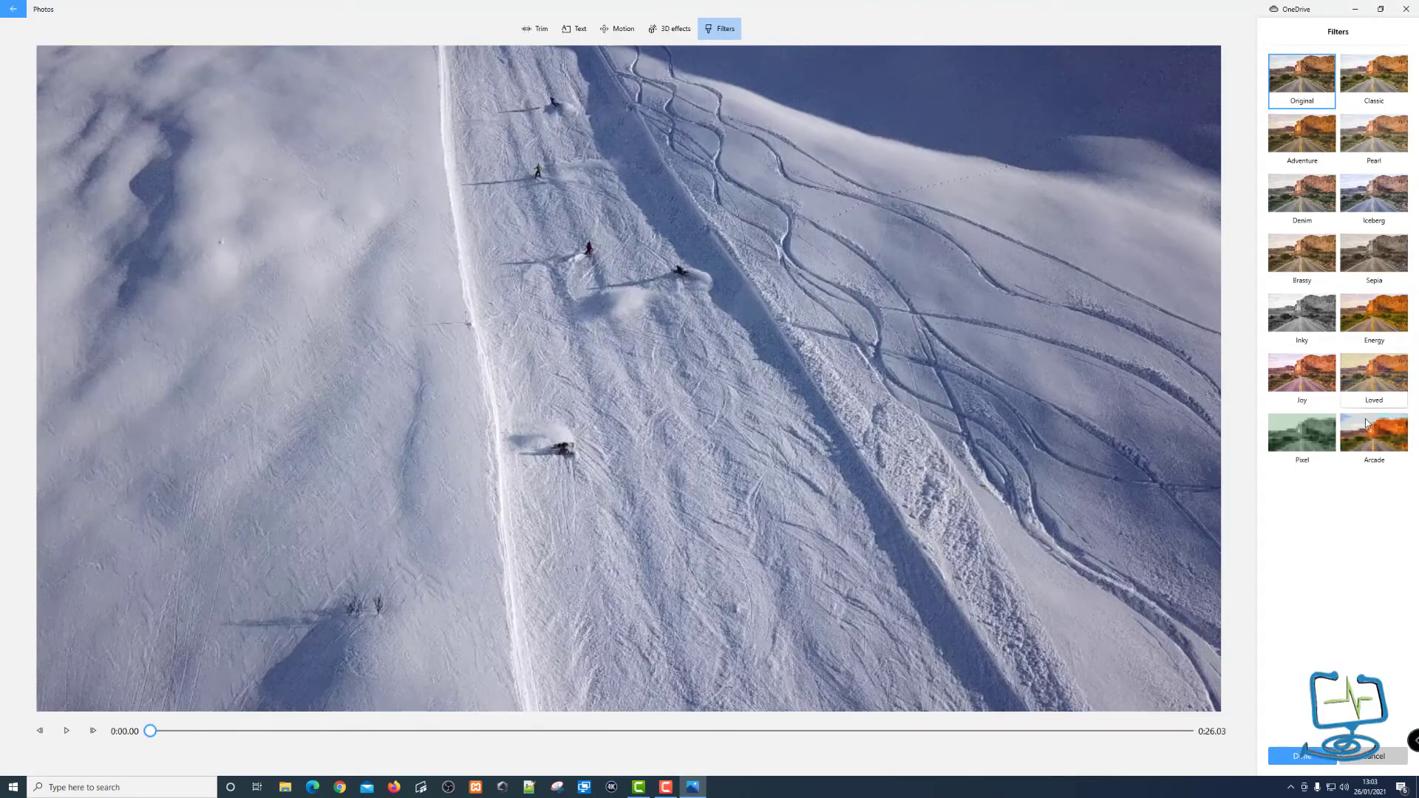
left_click(1301, 198)
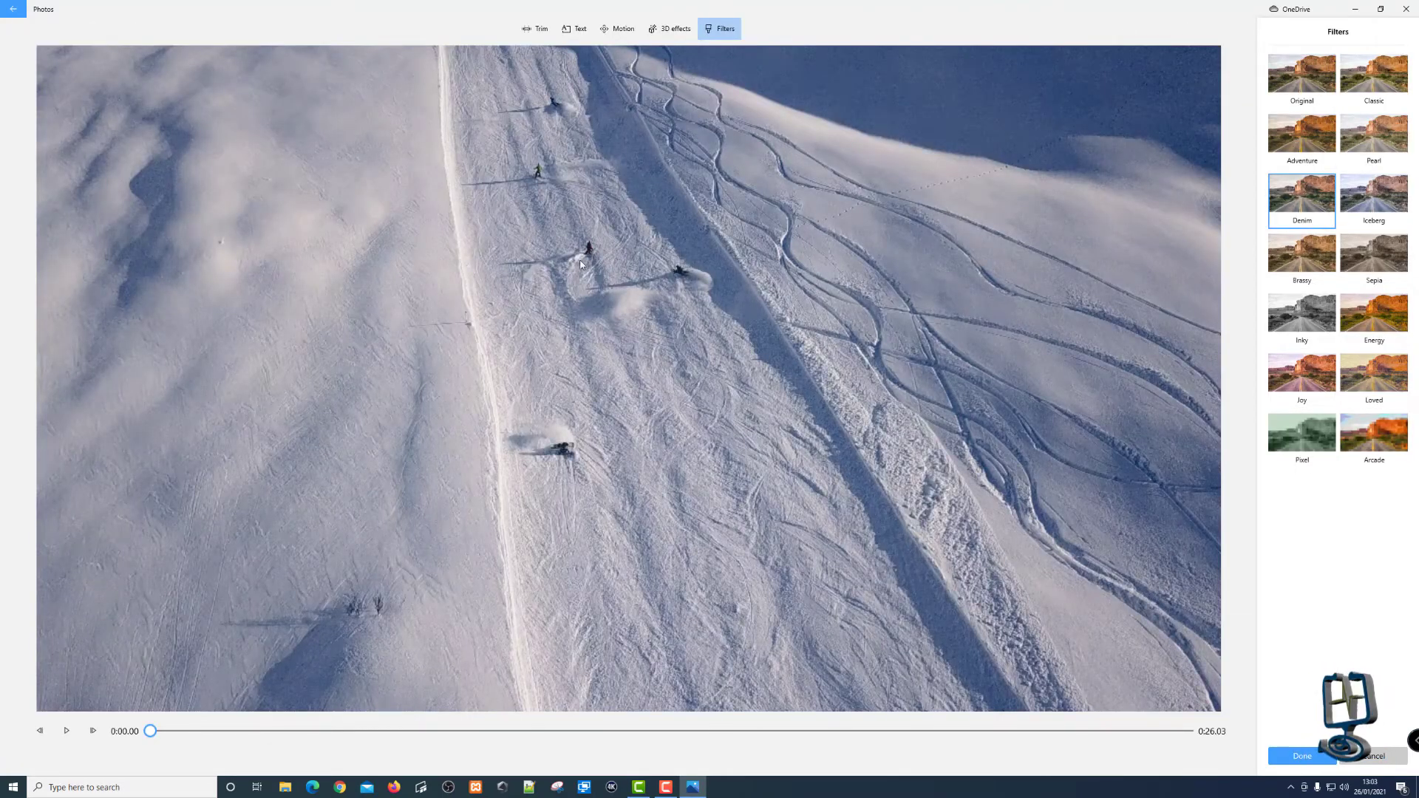
left_click(1378, 443)
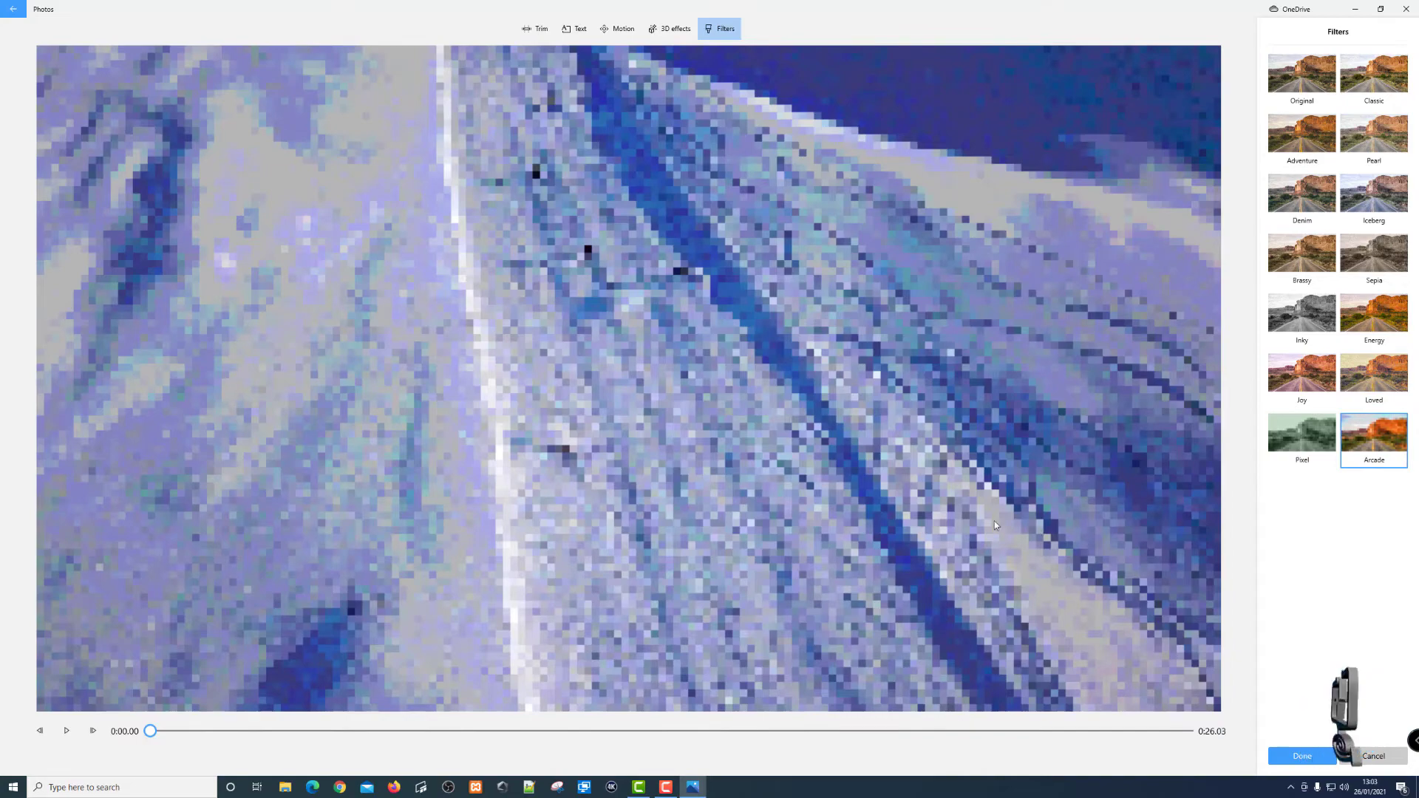
left_click(1302, 438)
left_click(1364, 374)
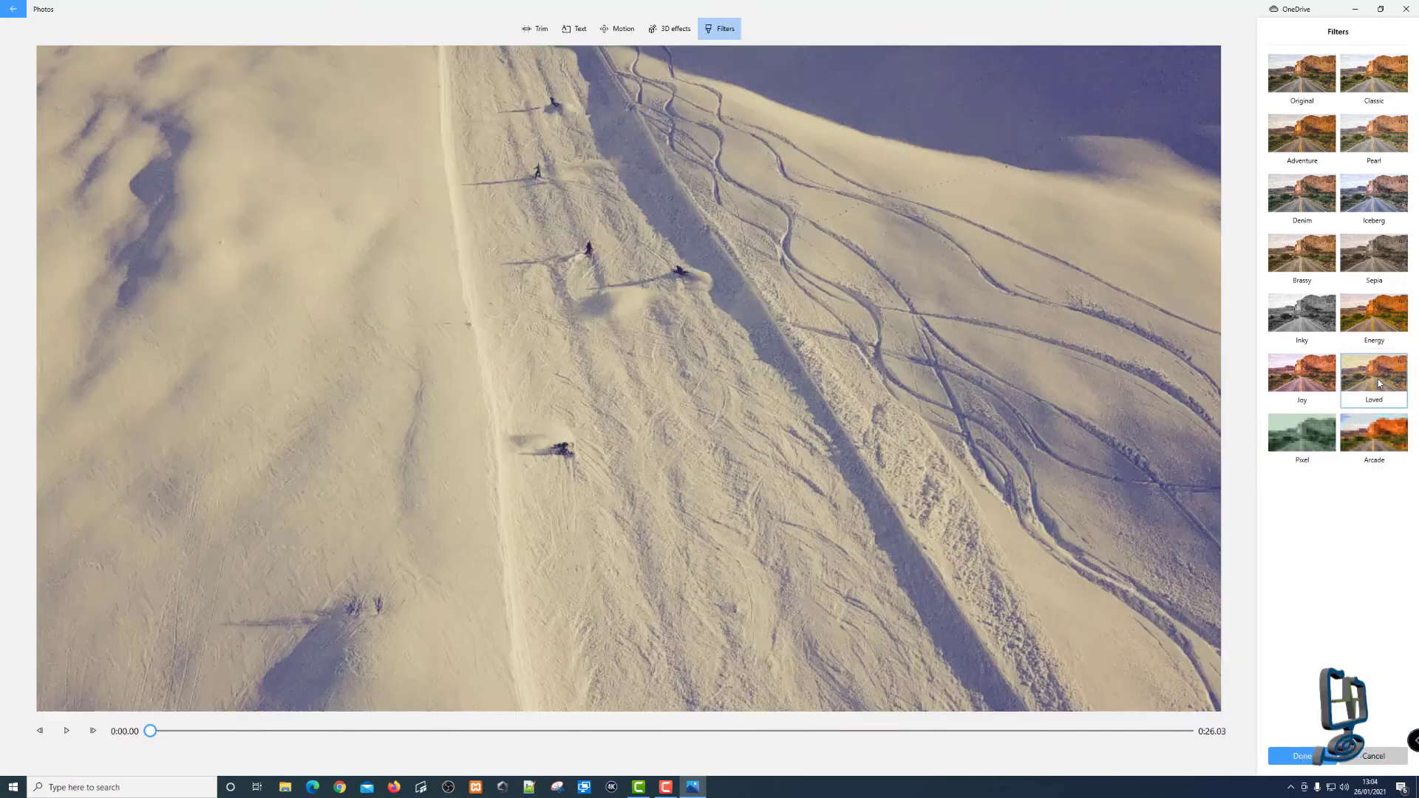
left_click(1383, 320)
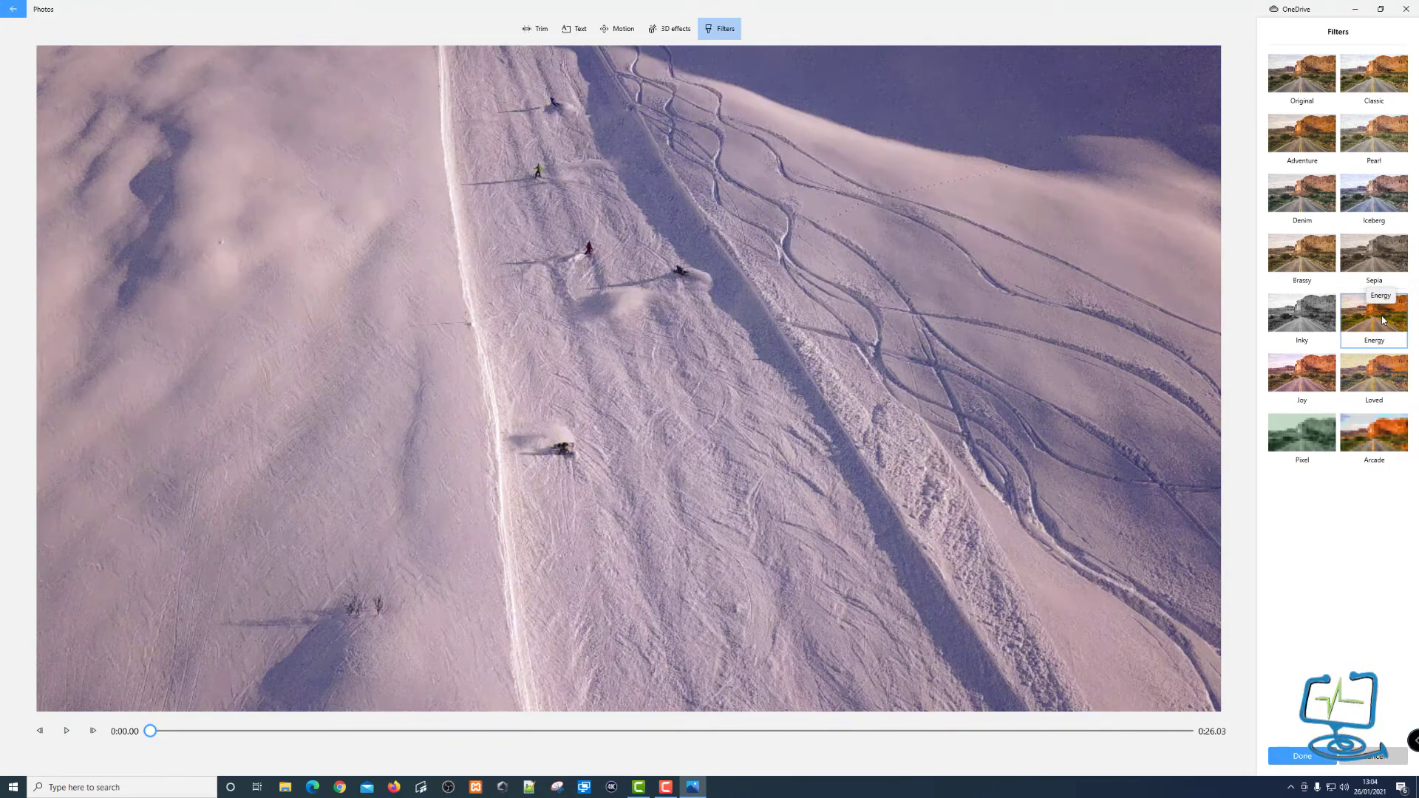
left_click(1376, 197)
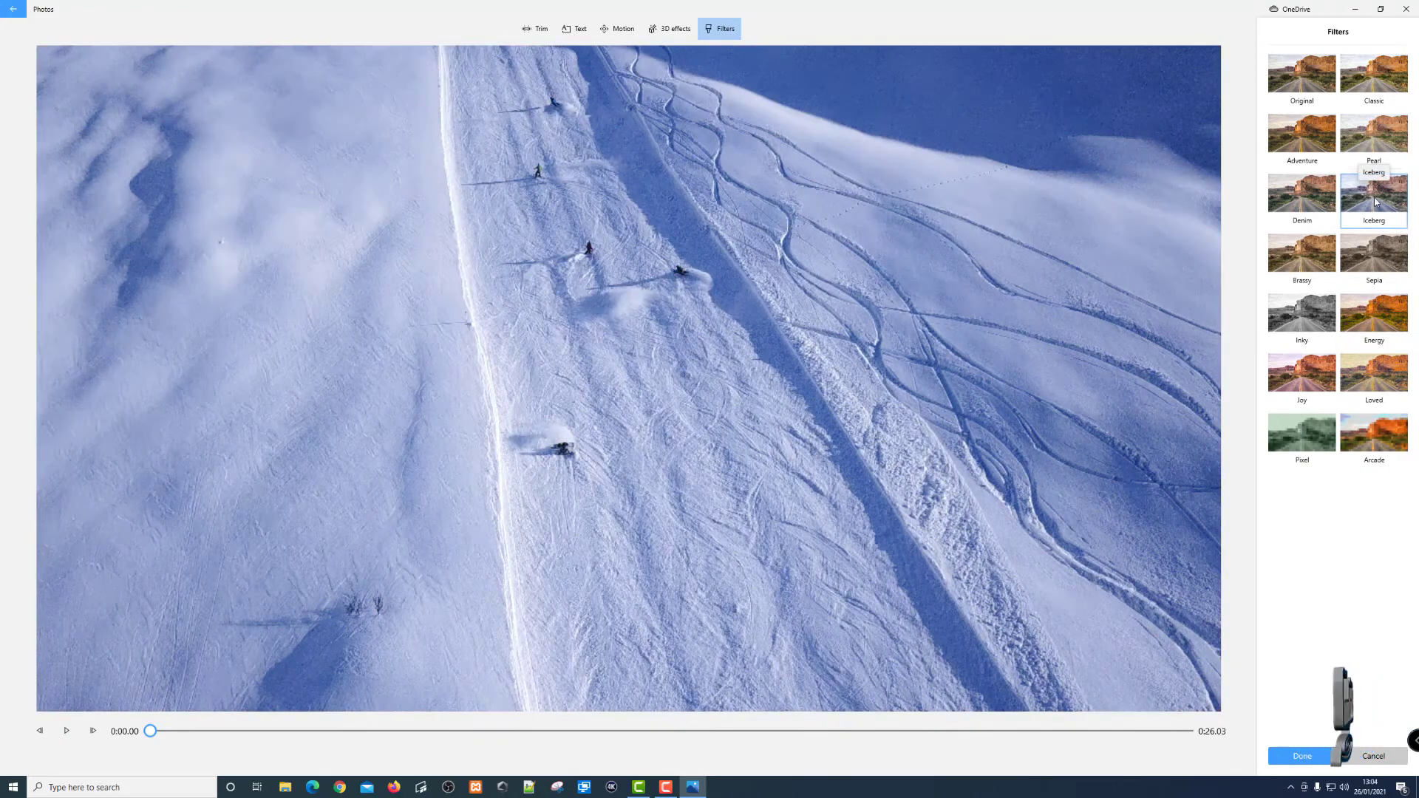
left_click(1297, 83)
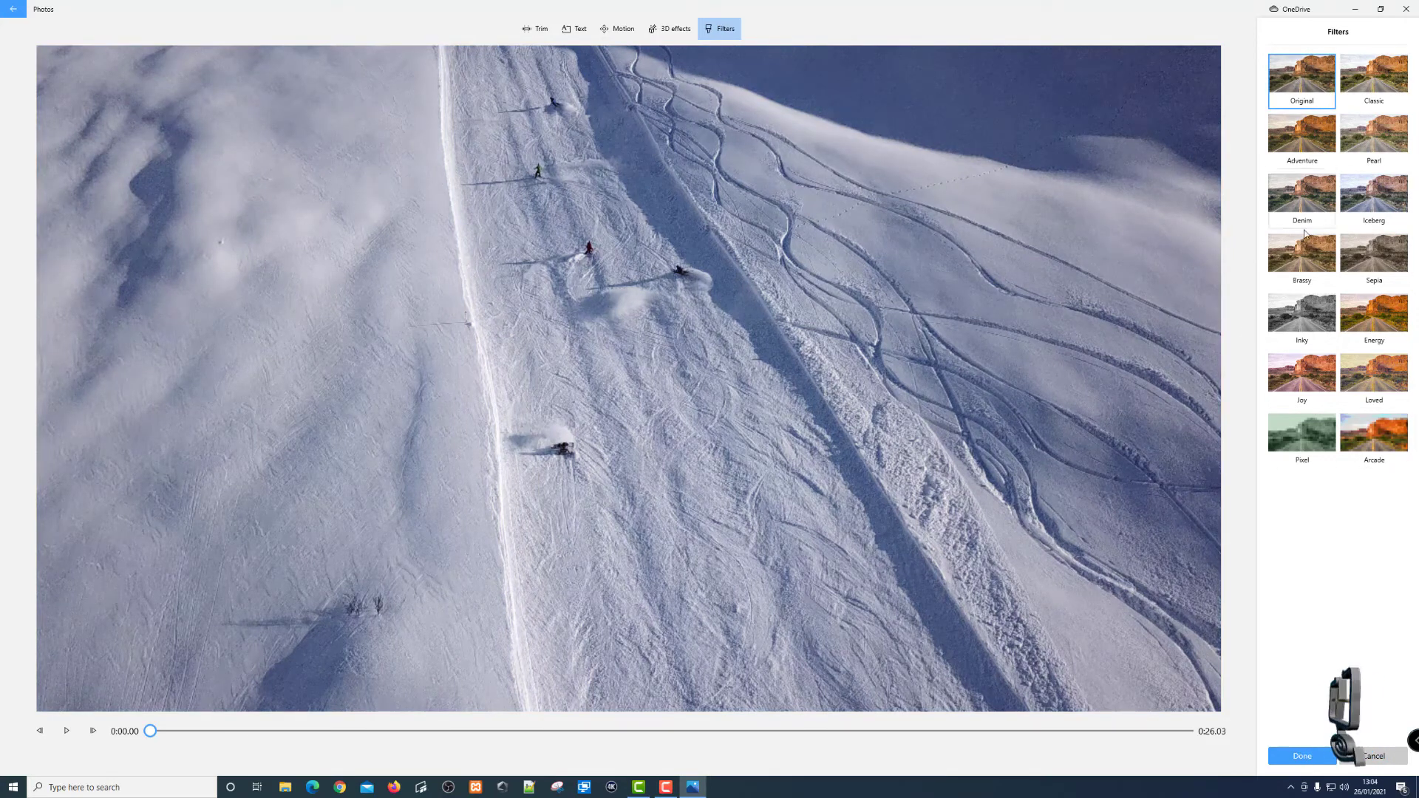
left_click(1285, 751)
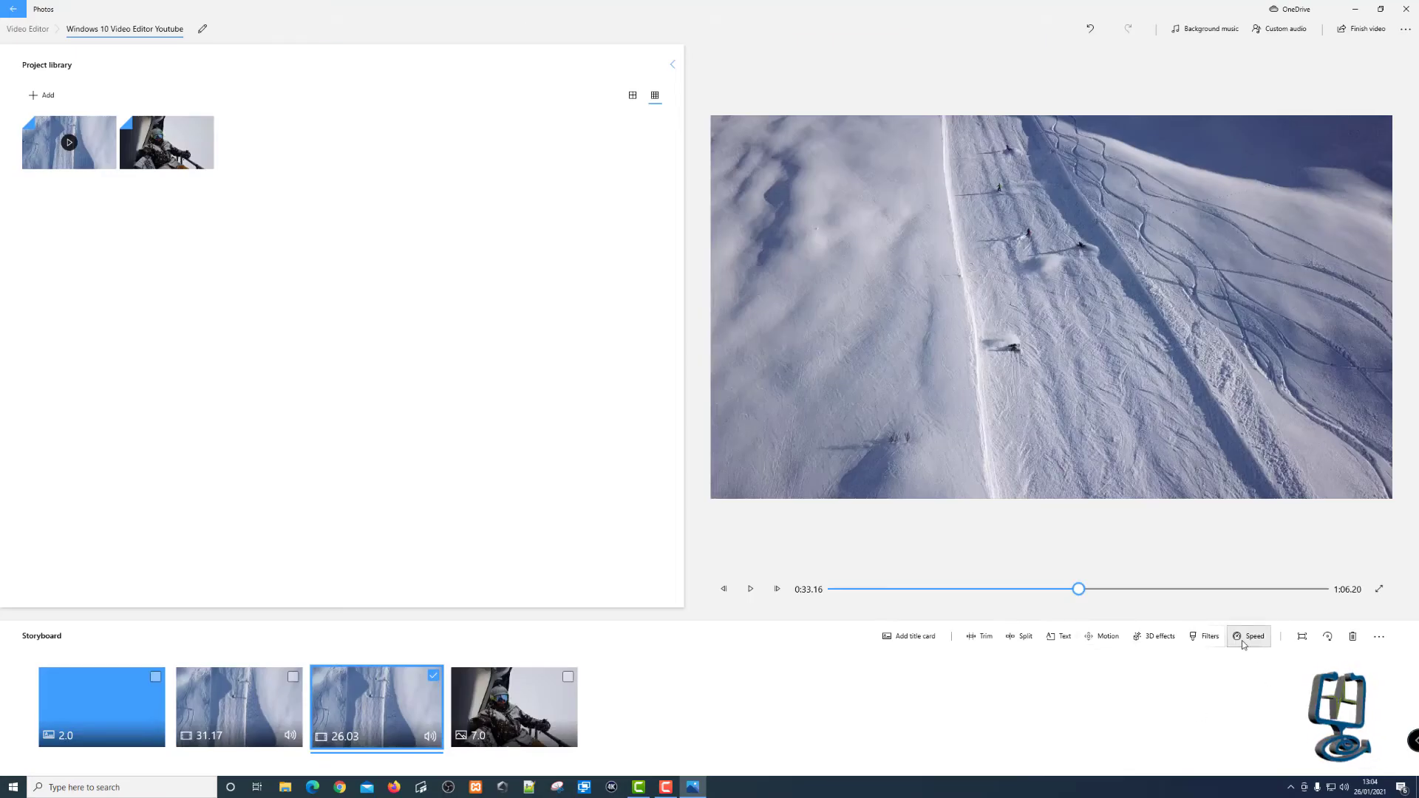
- Set the second drone clip's speed to 1.5x
left_click(1241, 640)
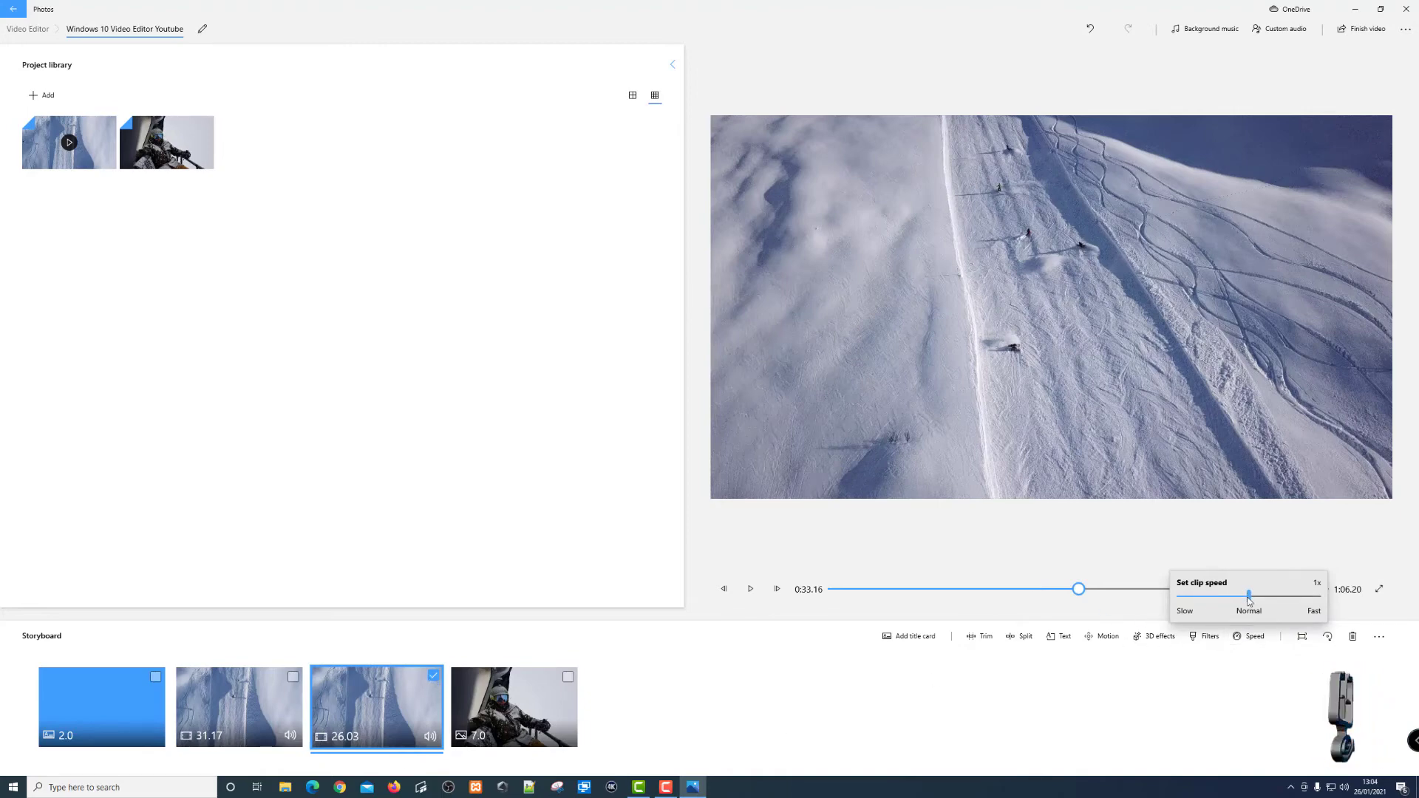
left_click(1295, 597)
left_click_drag(1290, 597, 1264, 602)
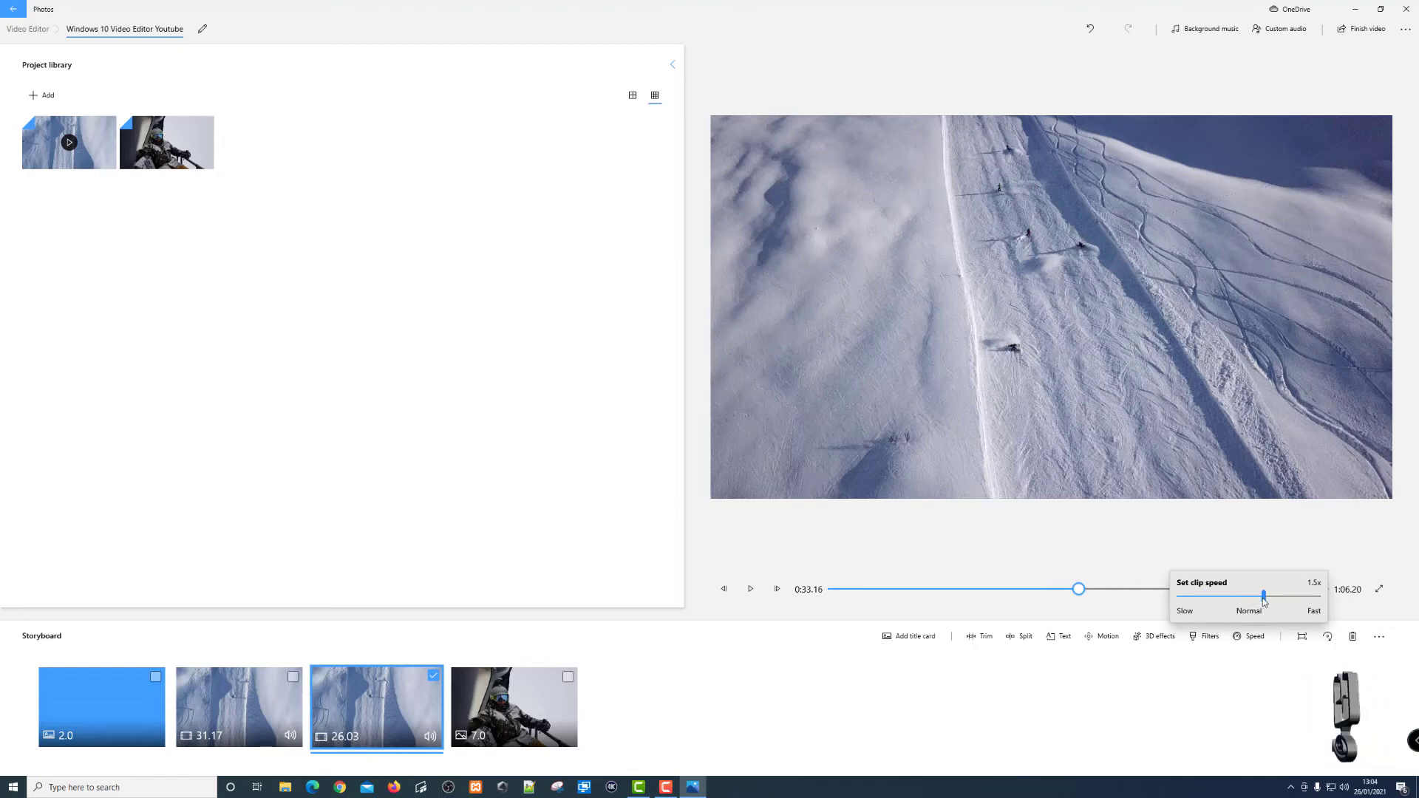
left_click(1251, 681)
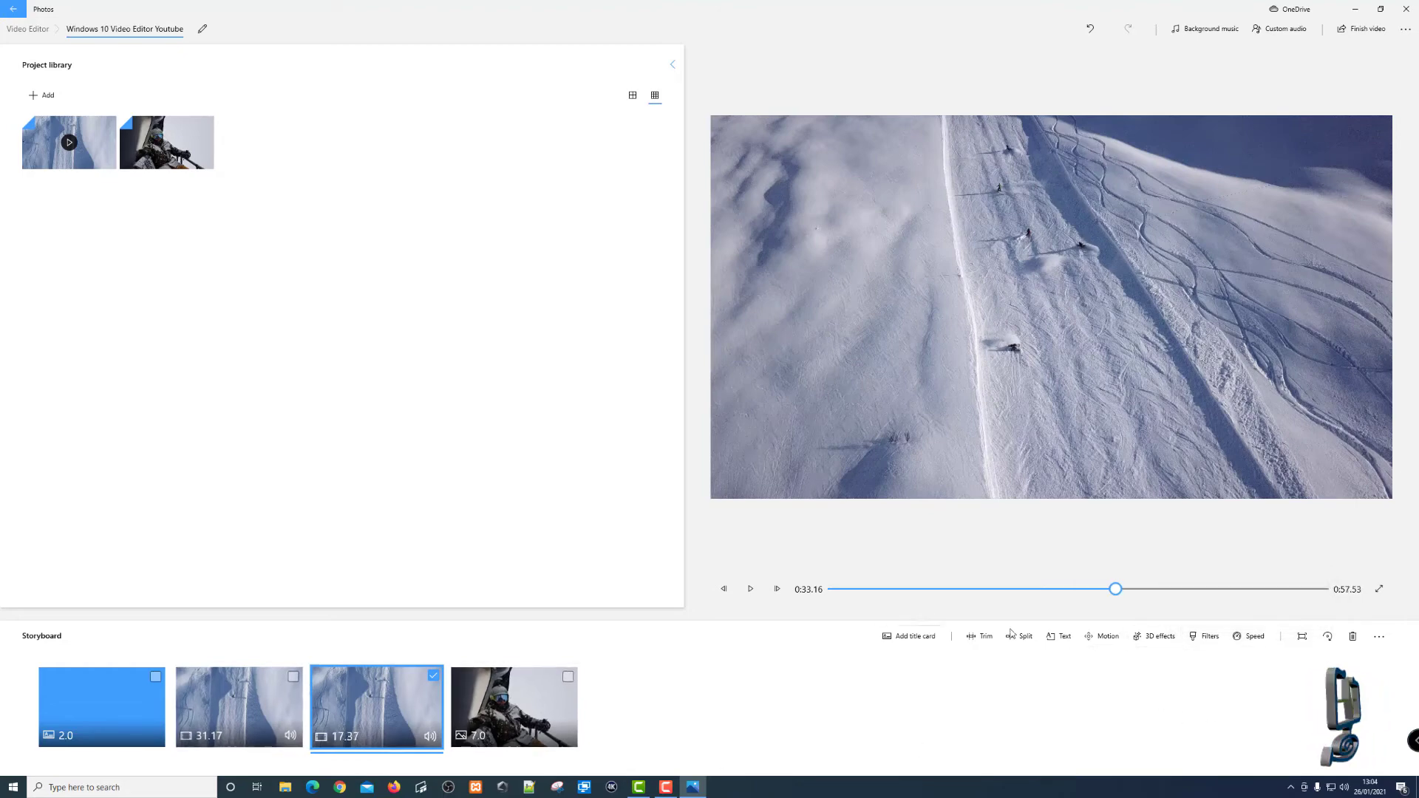
- Play from shortly before the second drone clip into its "He fell" caption to check the faster speed
left_click_drag(1115, 589, 1095, 595)
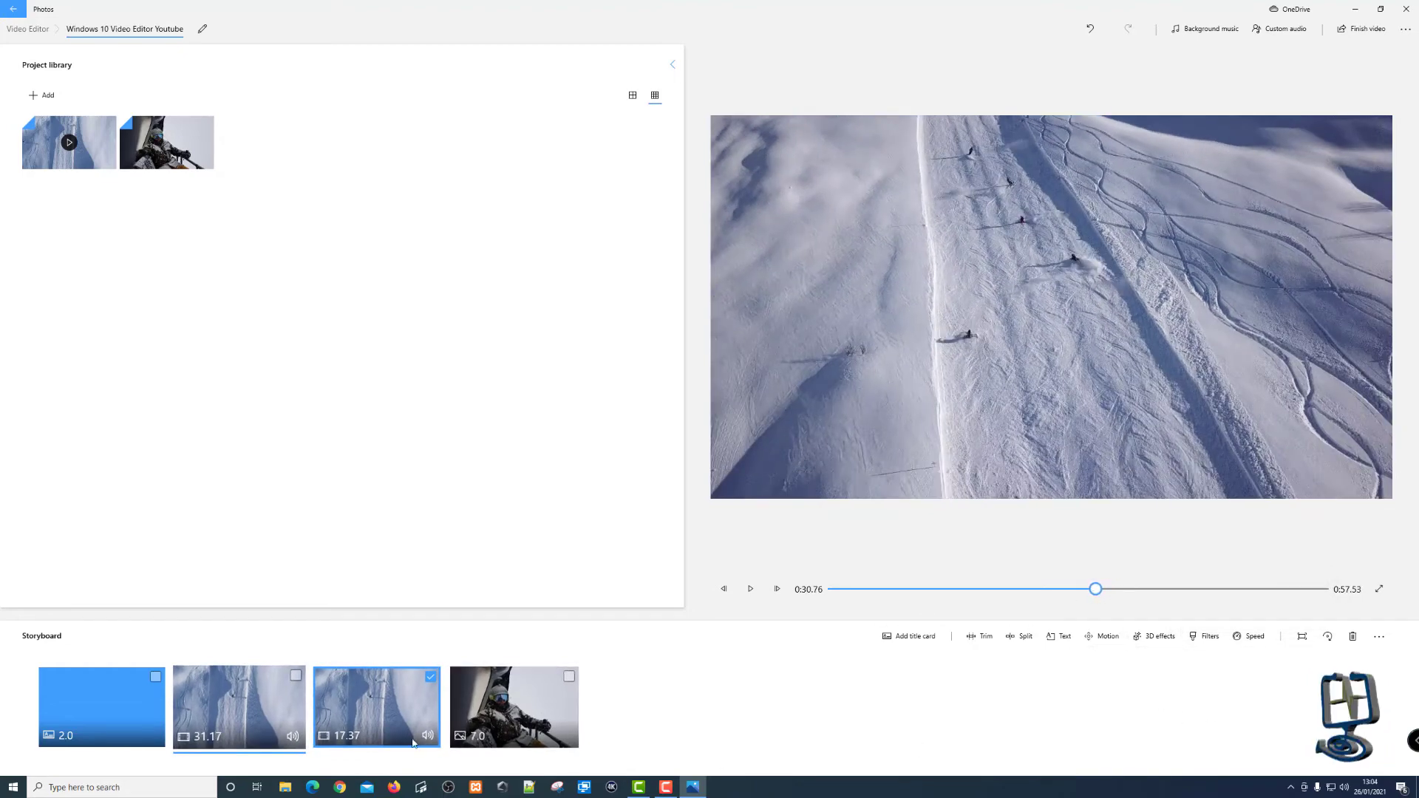
left_click(752, 594)
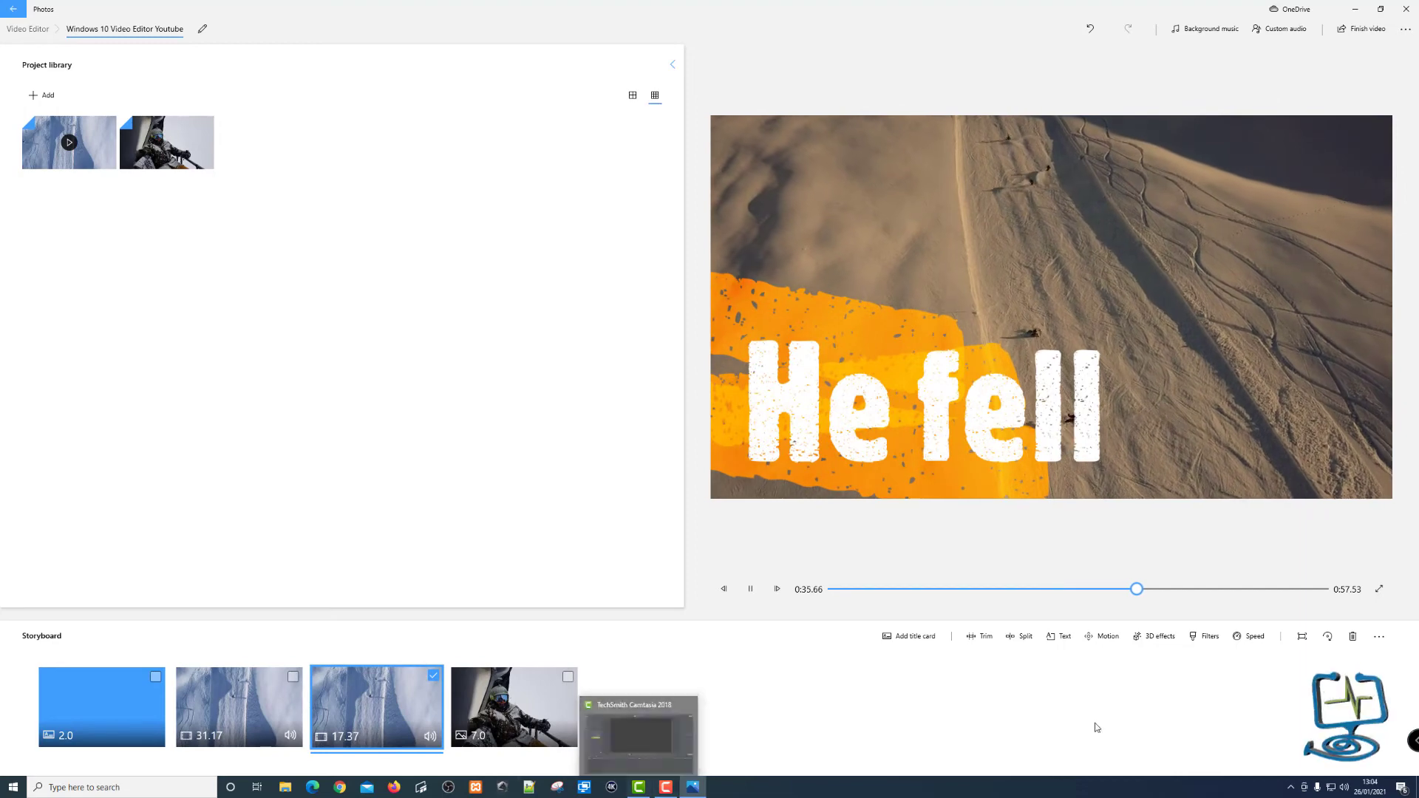
left_click(757, 598)
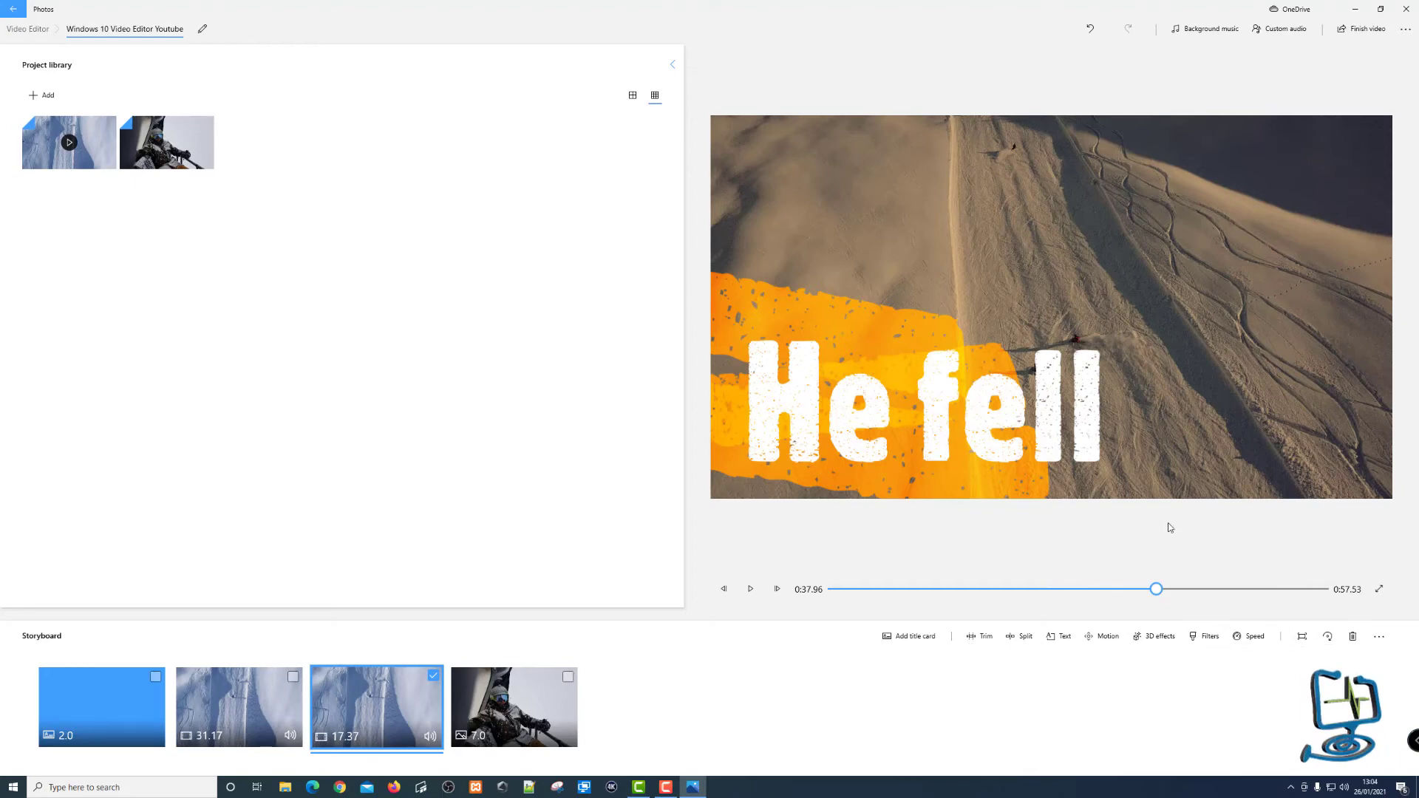
- Try "Remove black bars" on the second drone clip and set it back to "Shrink to fit"
left_click(1300, 640)
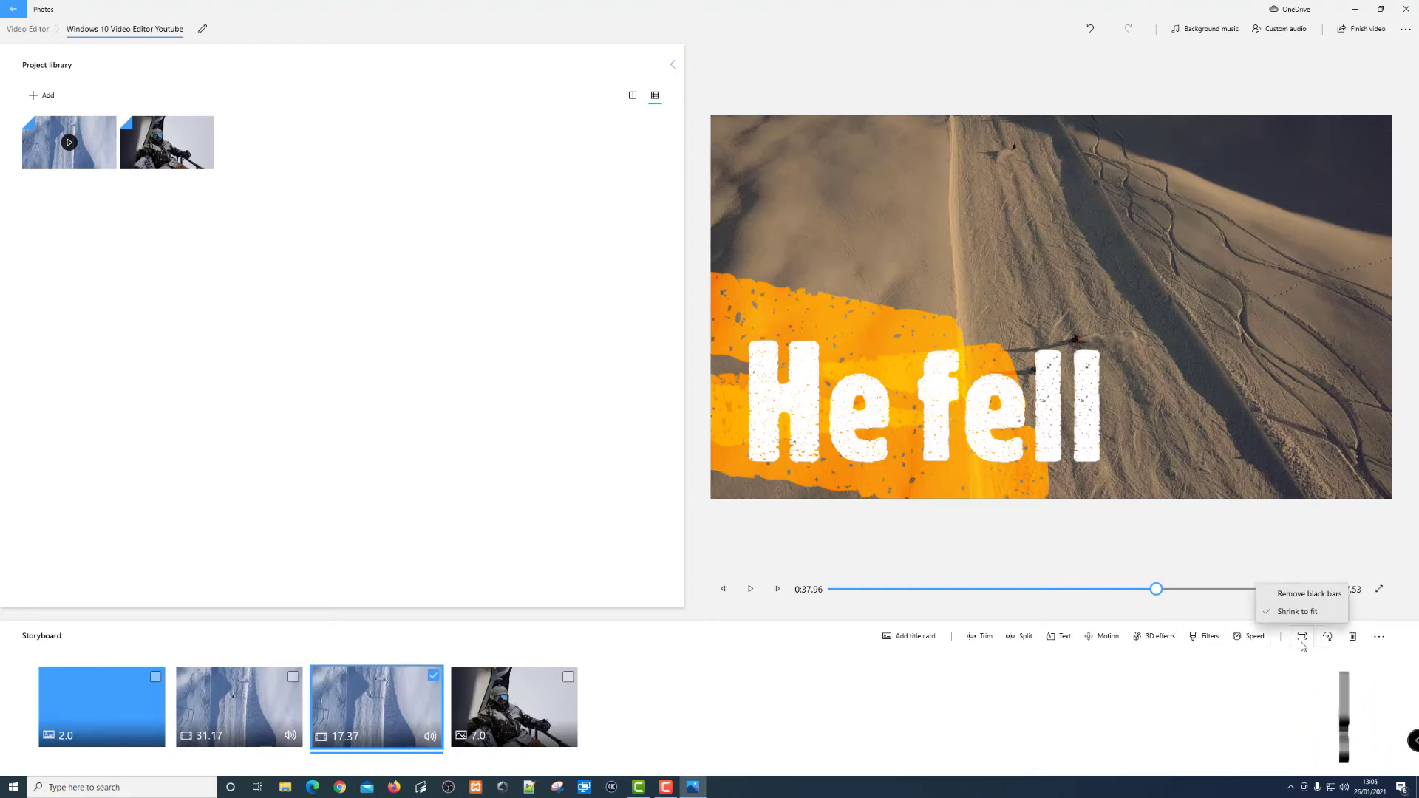
left_click(1307, 591)
left_click(1302, 640)
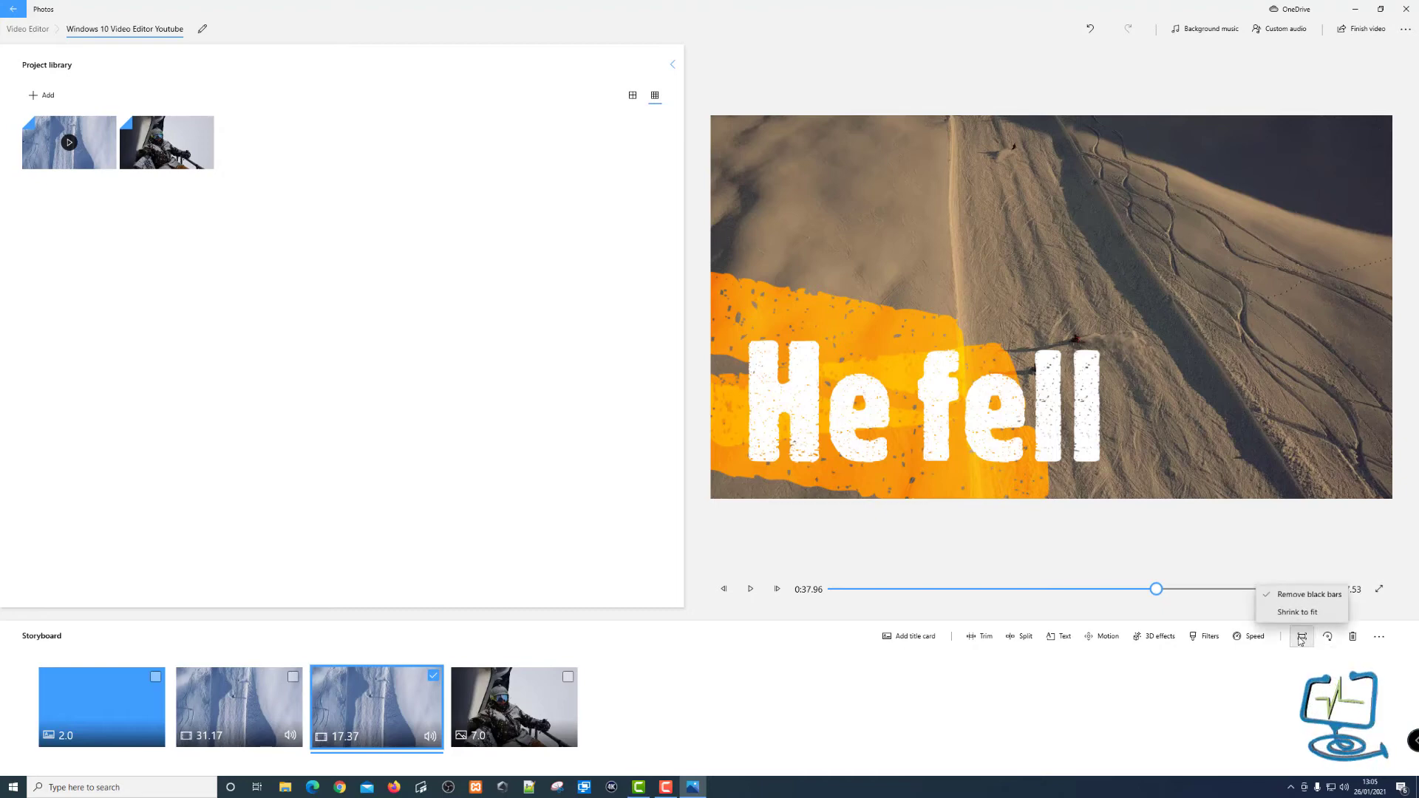
left_click(1289, 611)
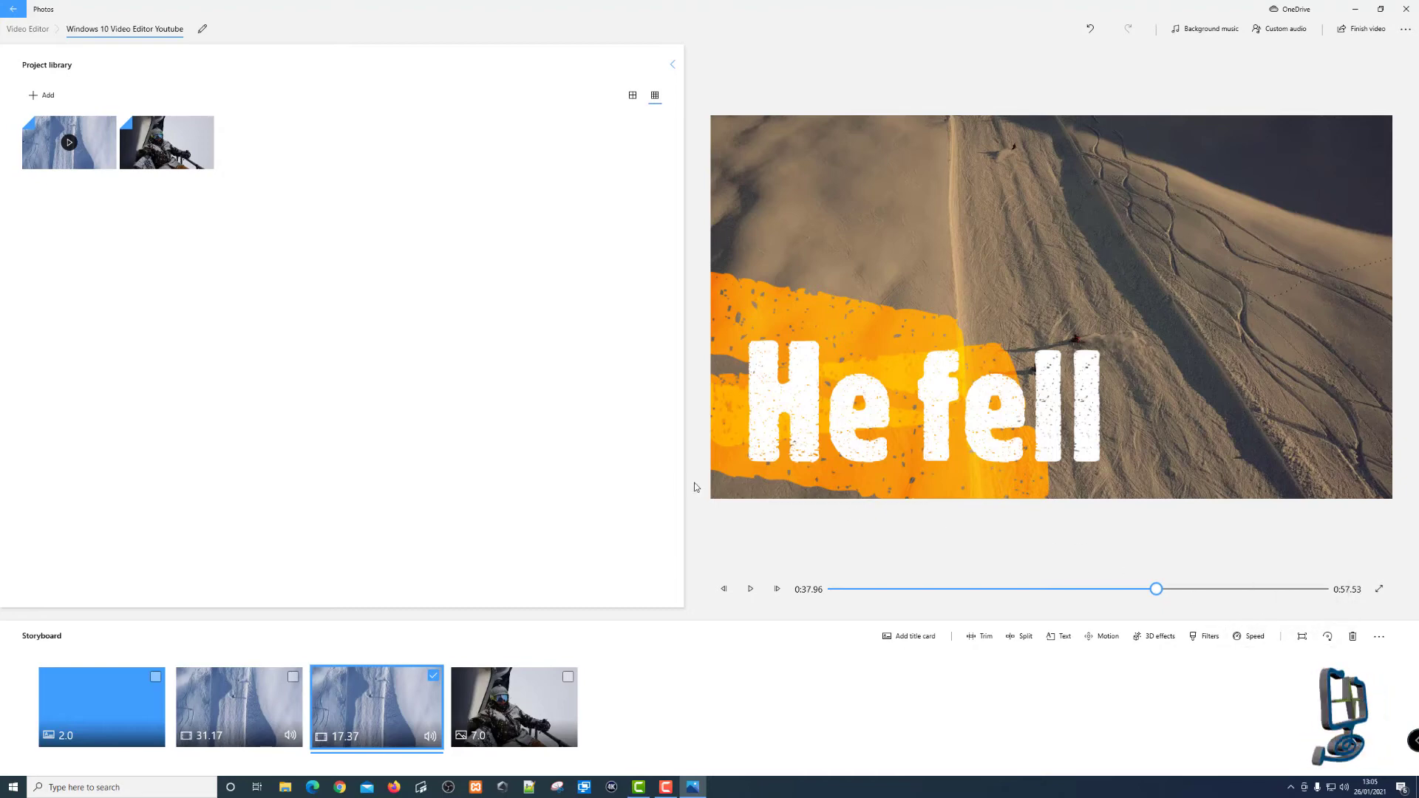
- Rotate the second drone clip through four quarter turns back to its original orientation
left_click(1328, 637)
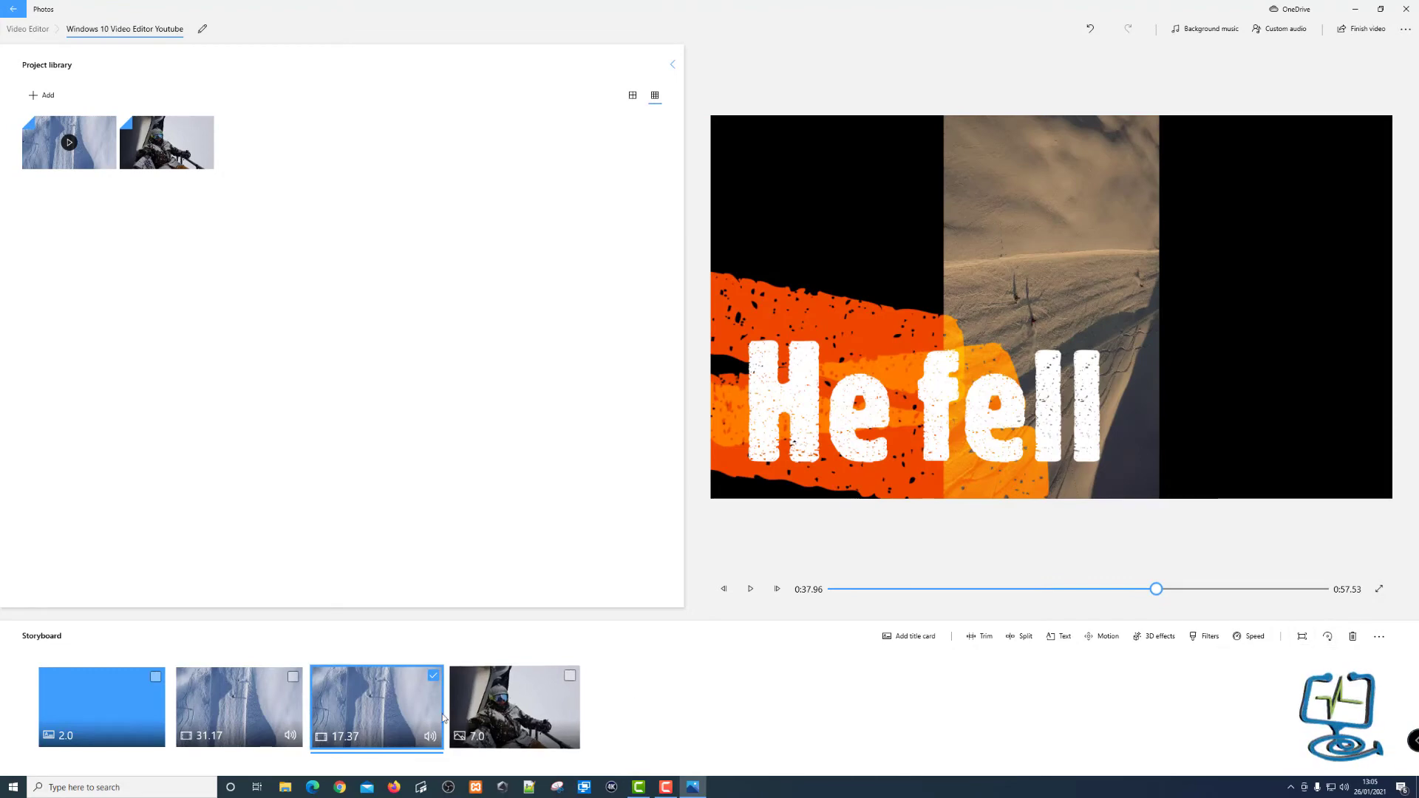
left_click(1326, 644)
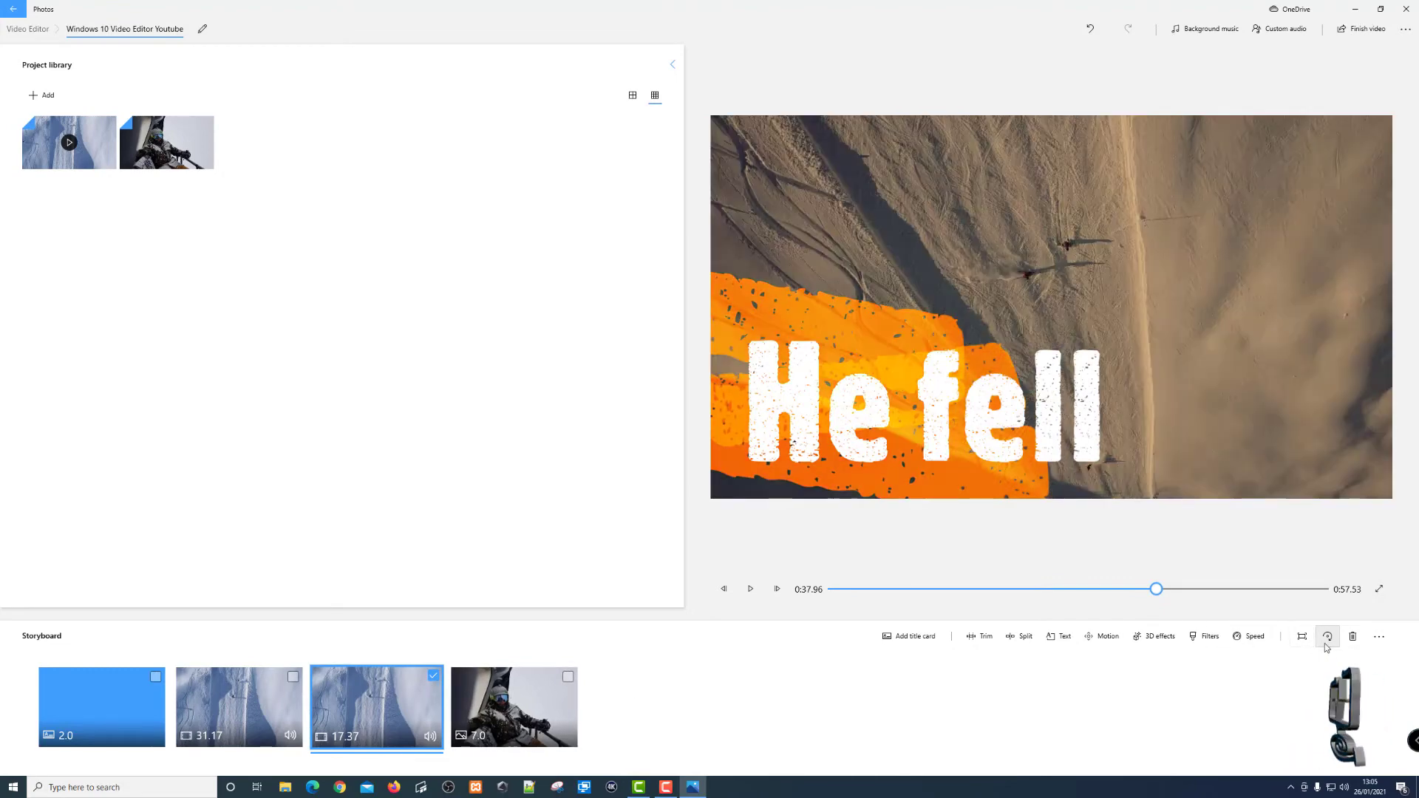
left_click(1326, 644)
left_click(1326, 644)
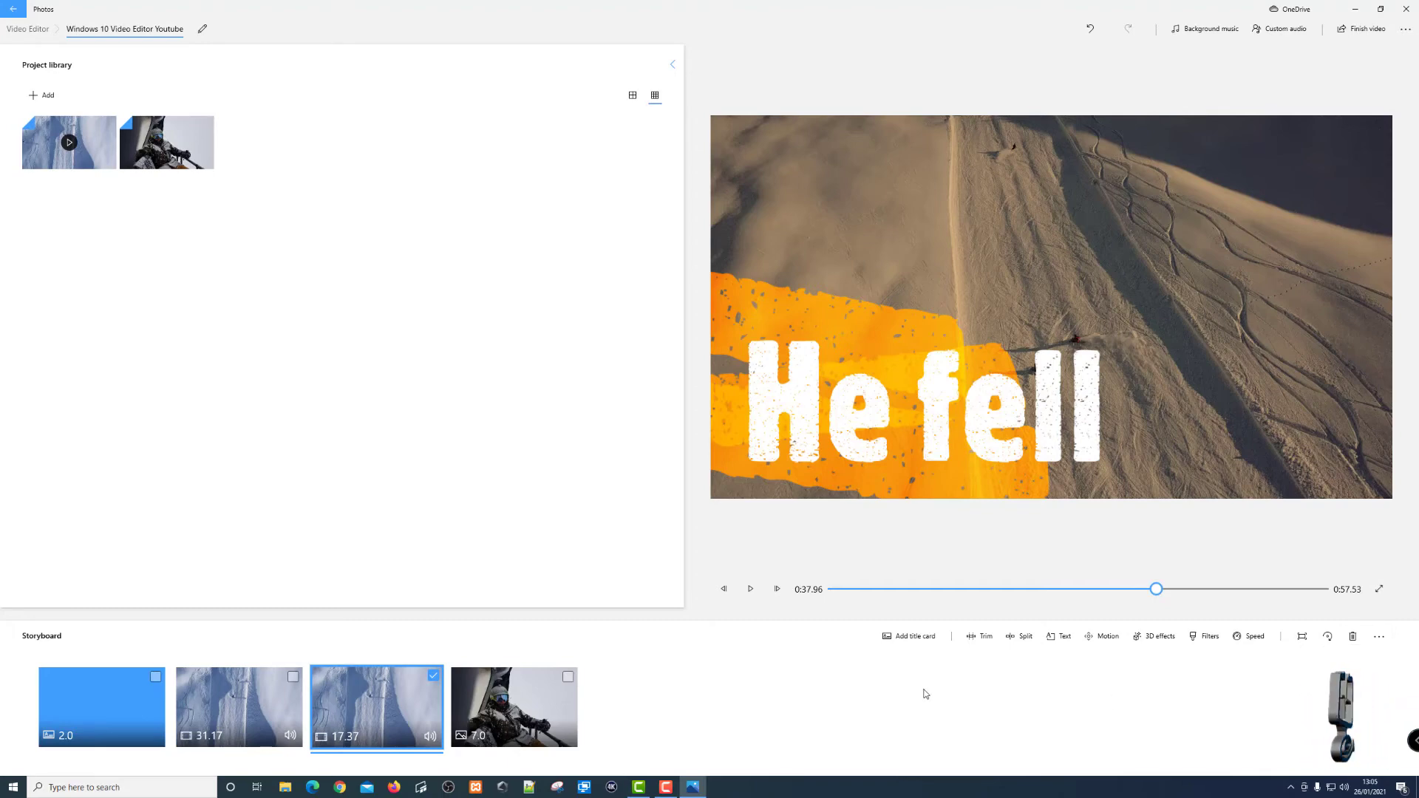
- Select the first drone clip instead of the second, and preview the background music tracks Sundays, TV Tune and Stunt Double
left_click(294, 676)
left_click(434, 676)
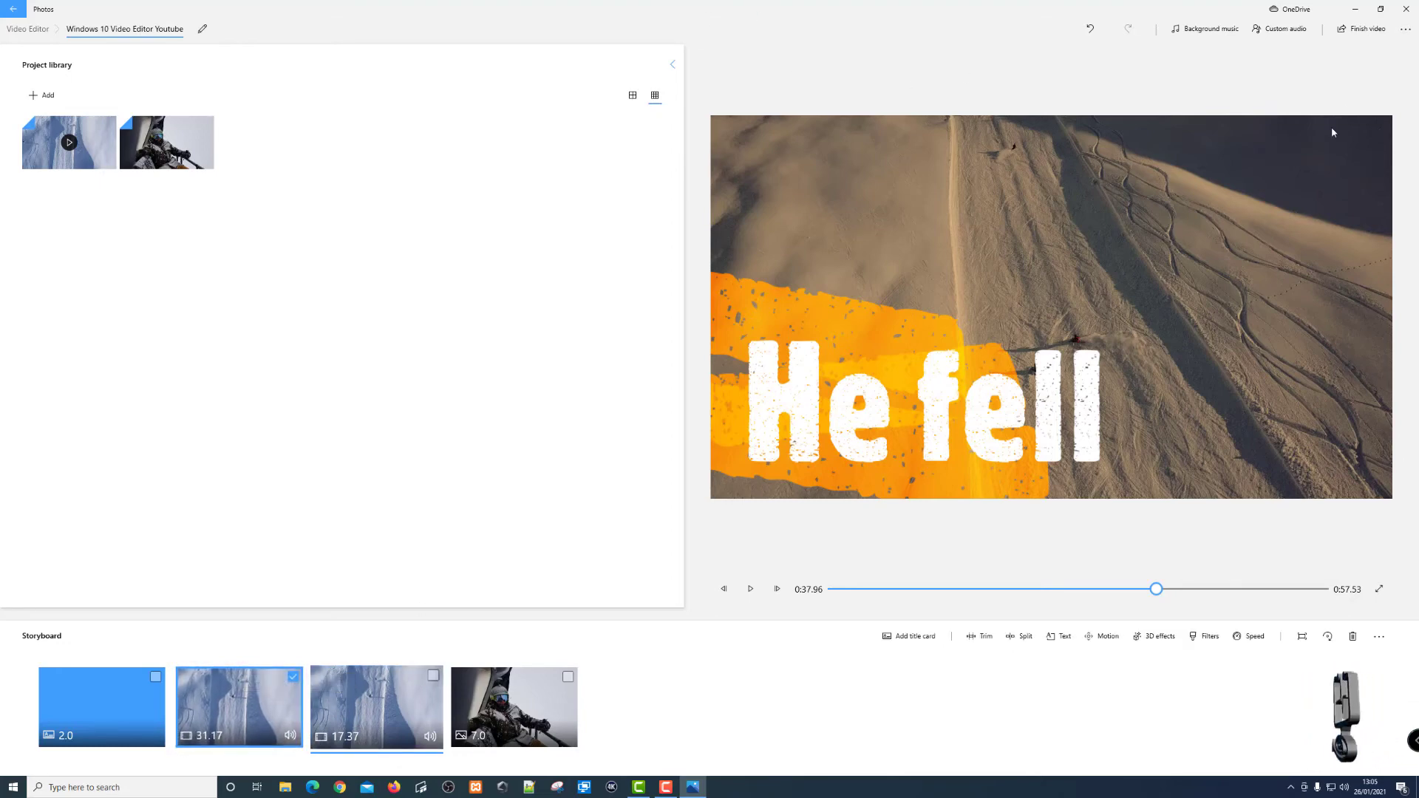
left_click(1208, 32)
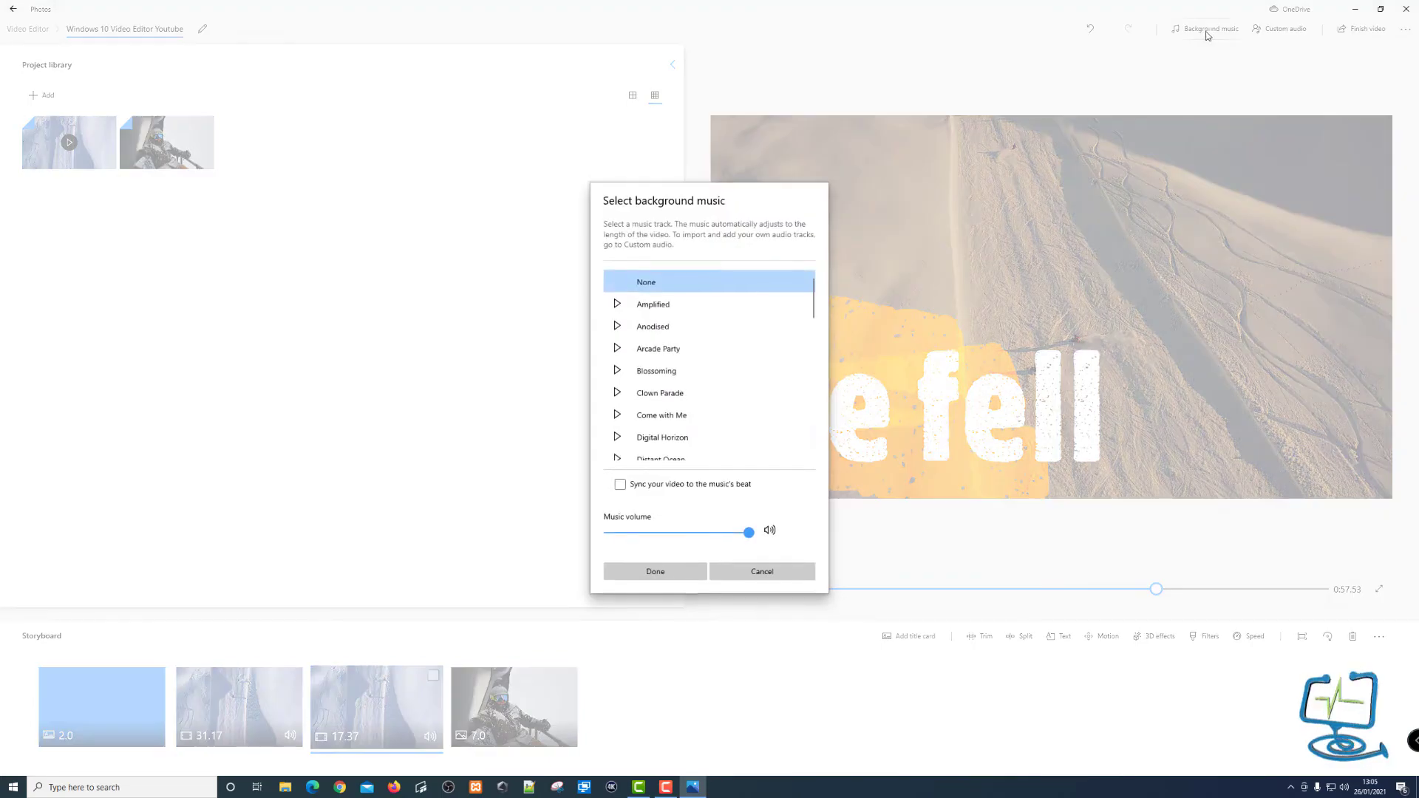
scroll(665, 308, "down", 6)
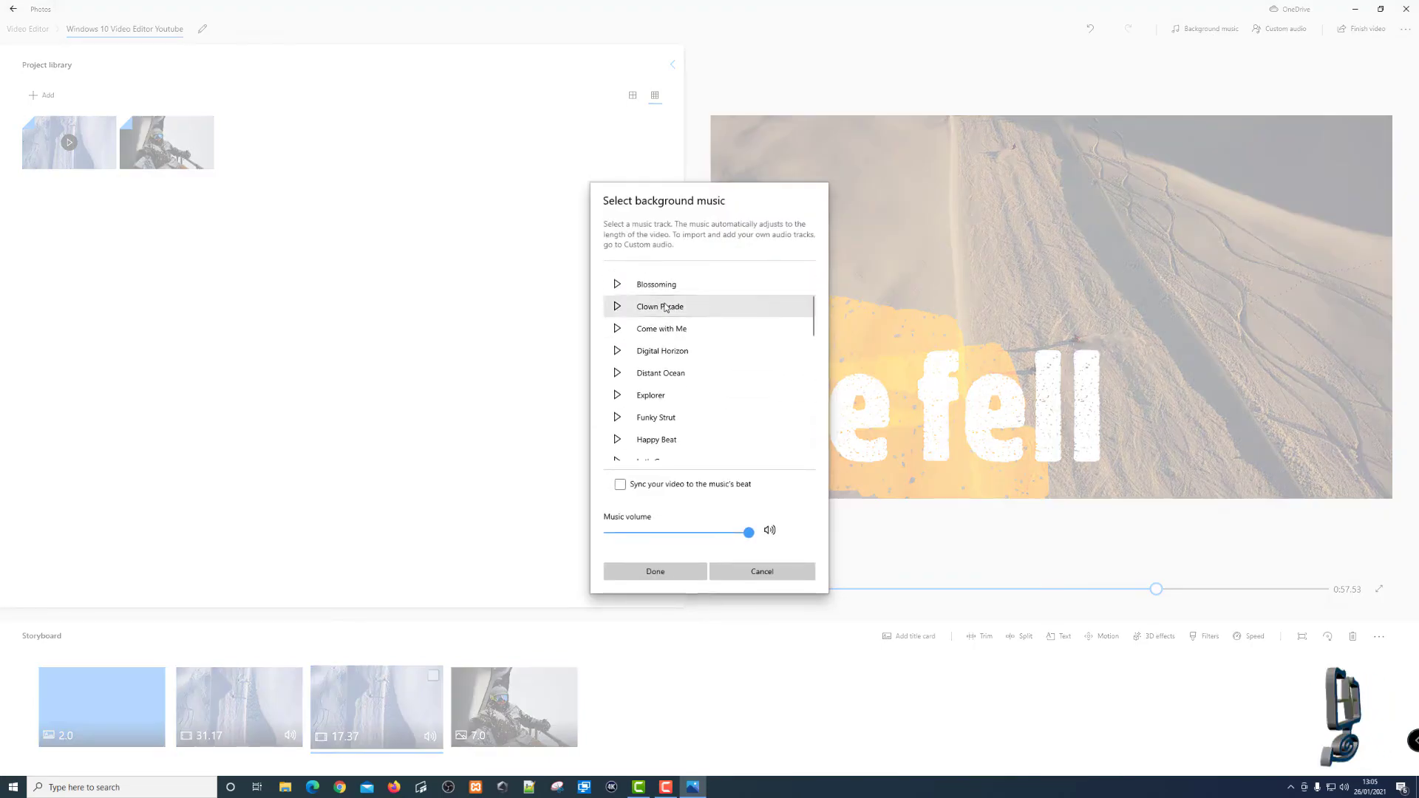
scroll(665, 308, "down", 10)
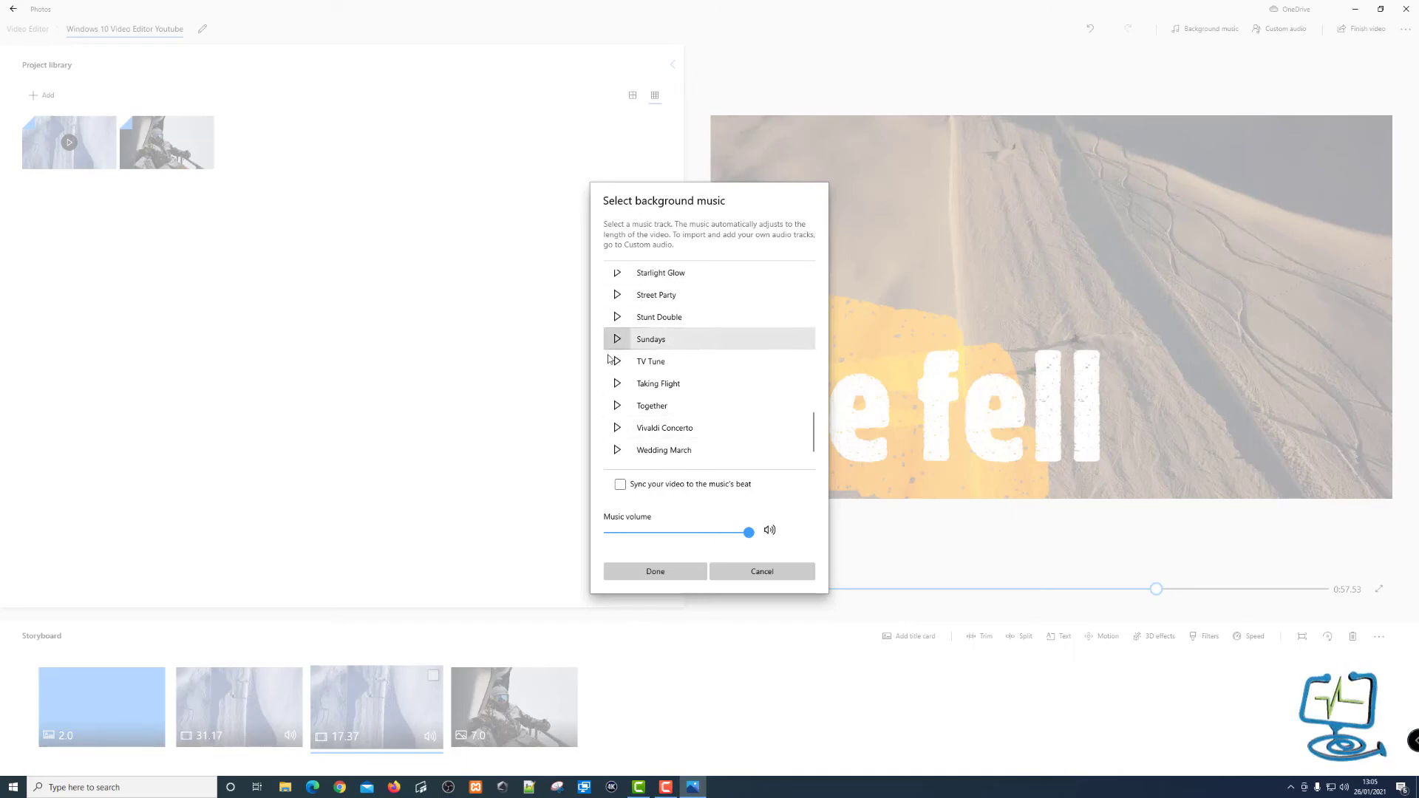
left_click(617, 339)
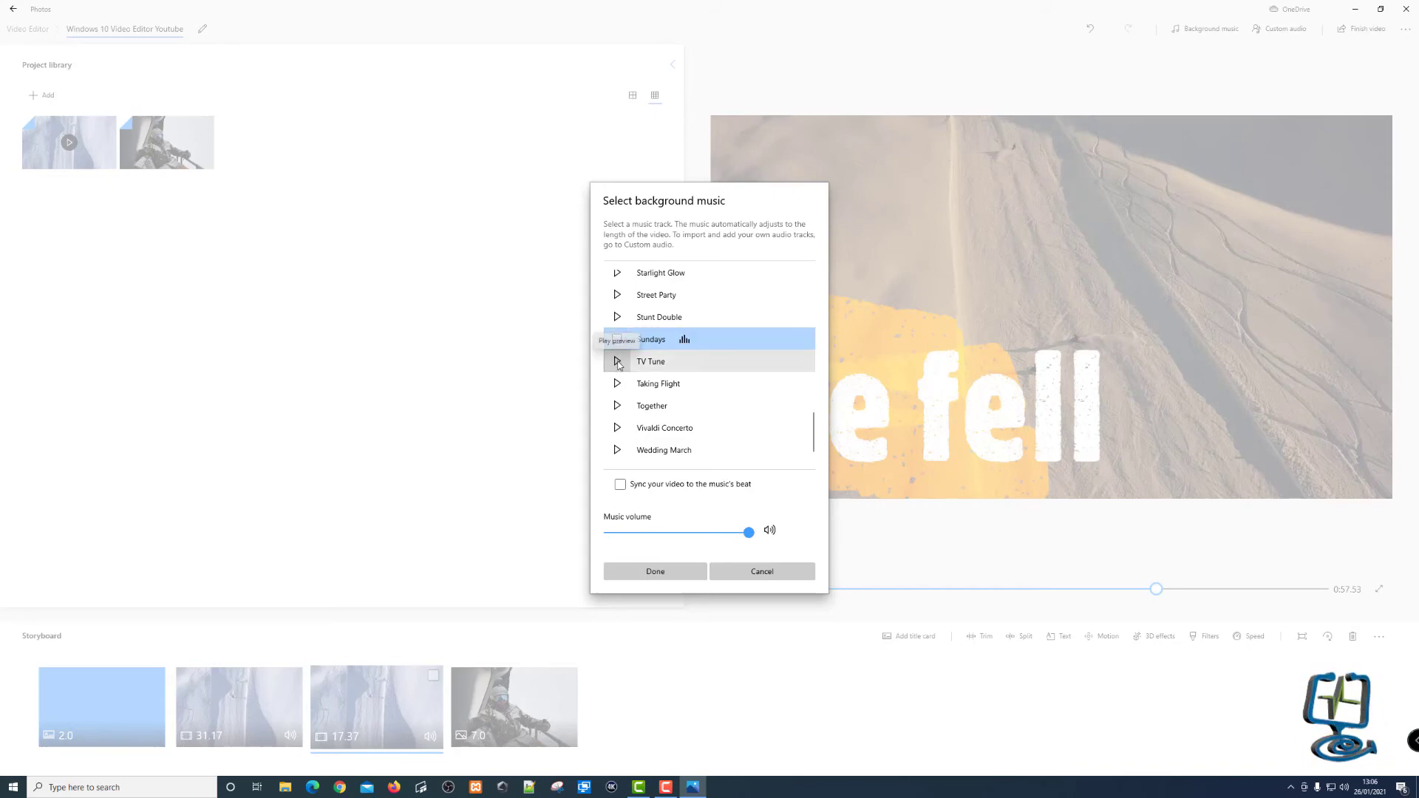
left_click(617, 361)
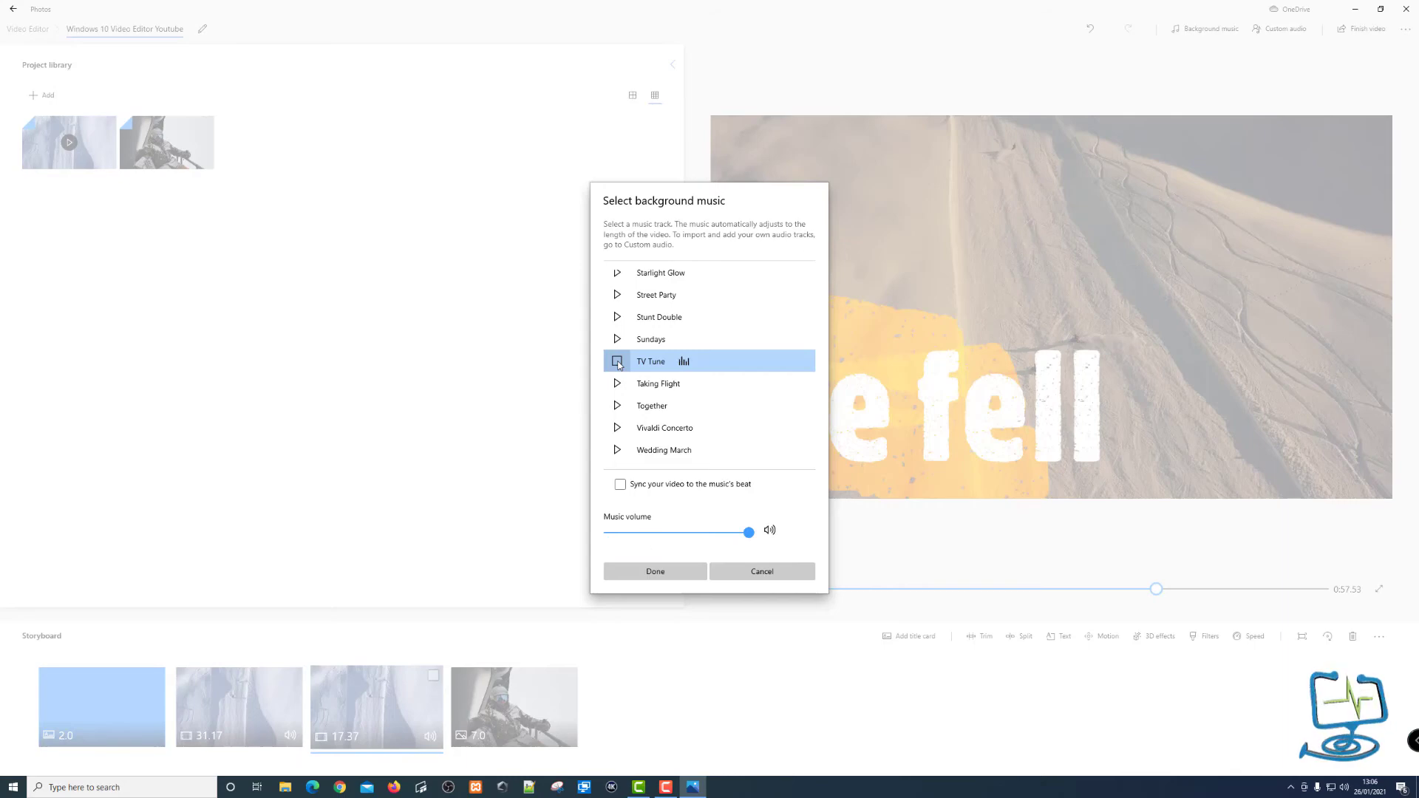
left_click(617, 317)
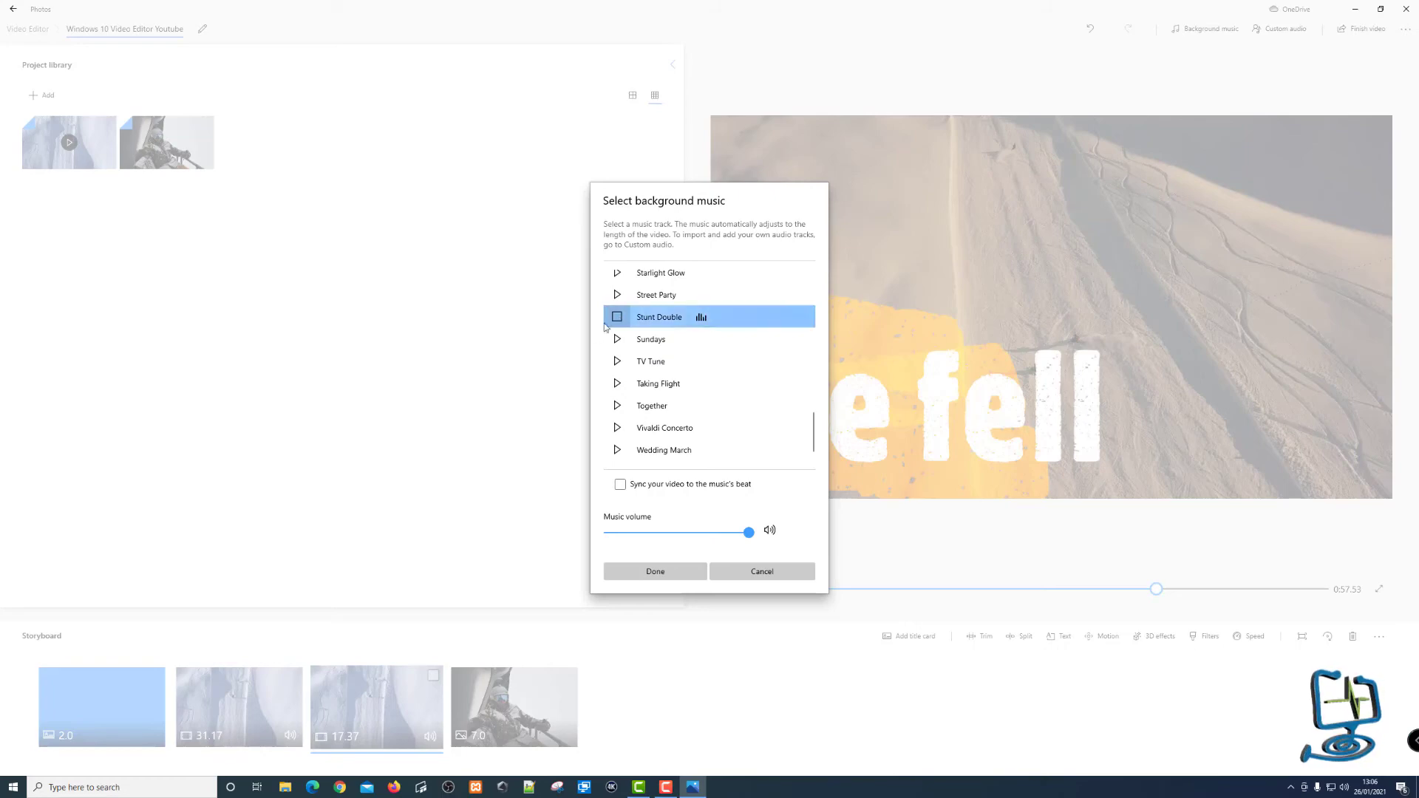
- Apply Sundays as the project's background music at full volume, without syncing the video to the beat
left_click(619, 340)
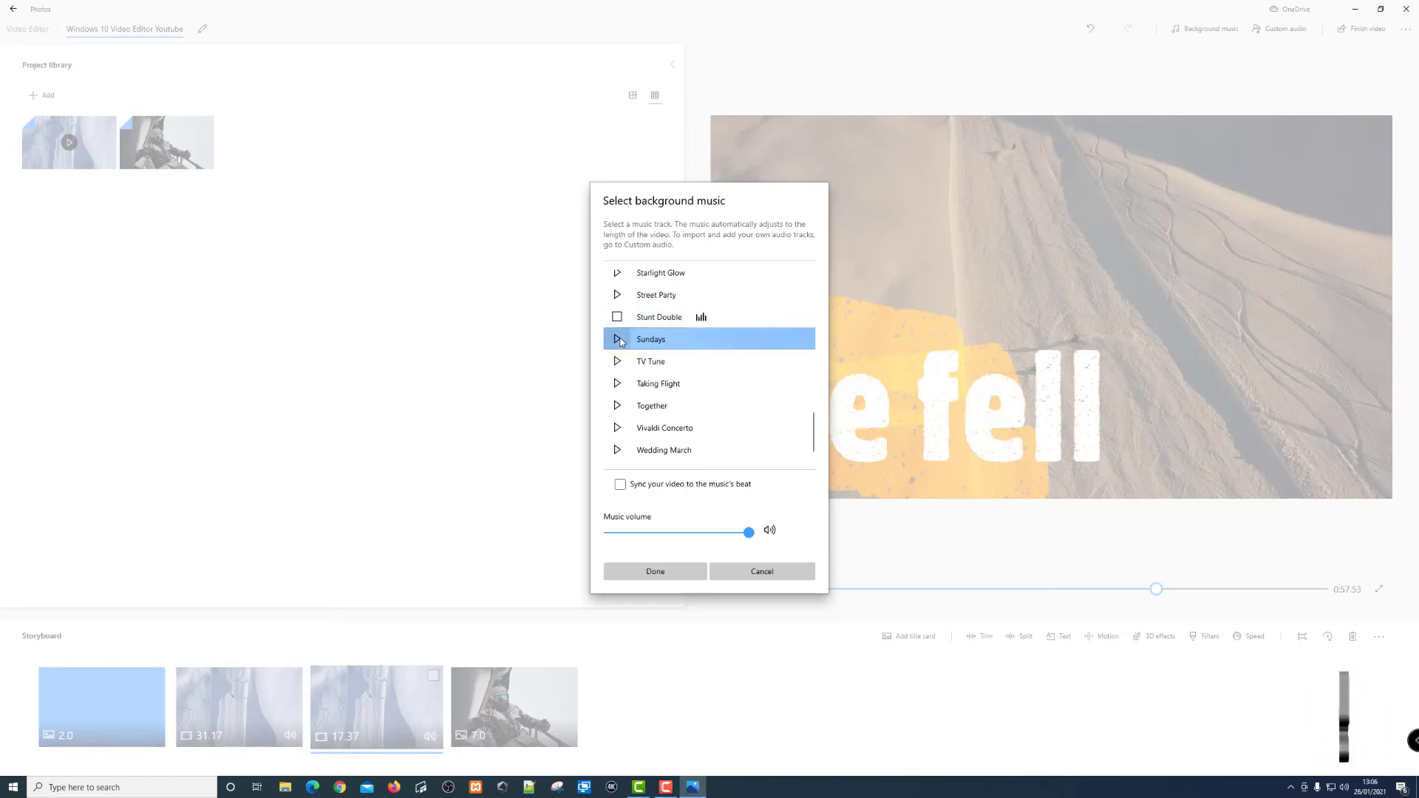
left_click(618, 339)
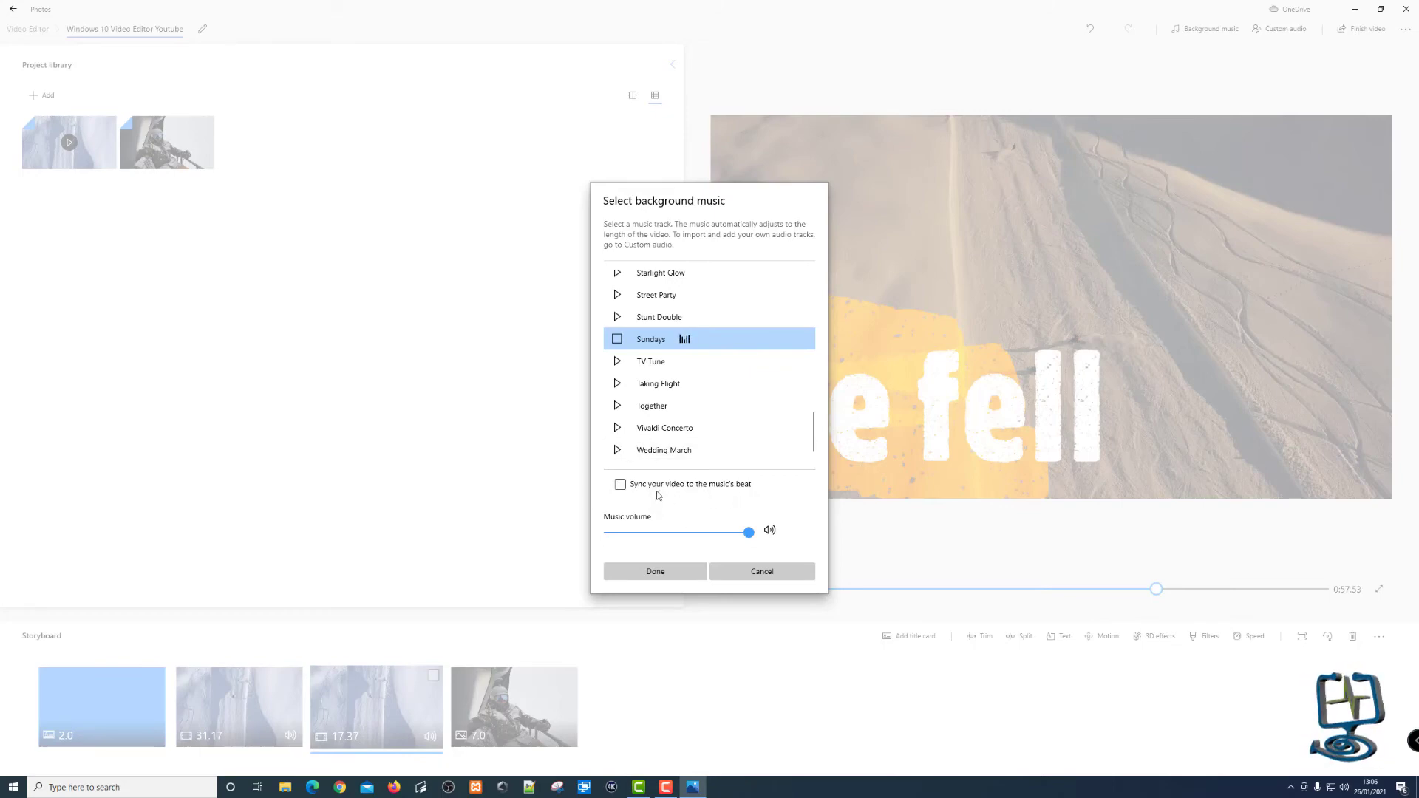
mouse_move(755, 539)
left_mouse_down()
mouse_move(663, 536)
mouse_move(751, 542)
left_mouse_up()
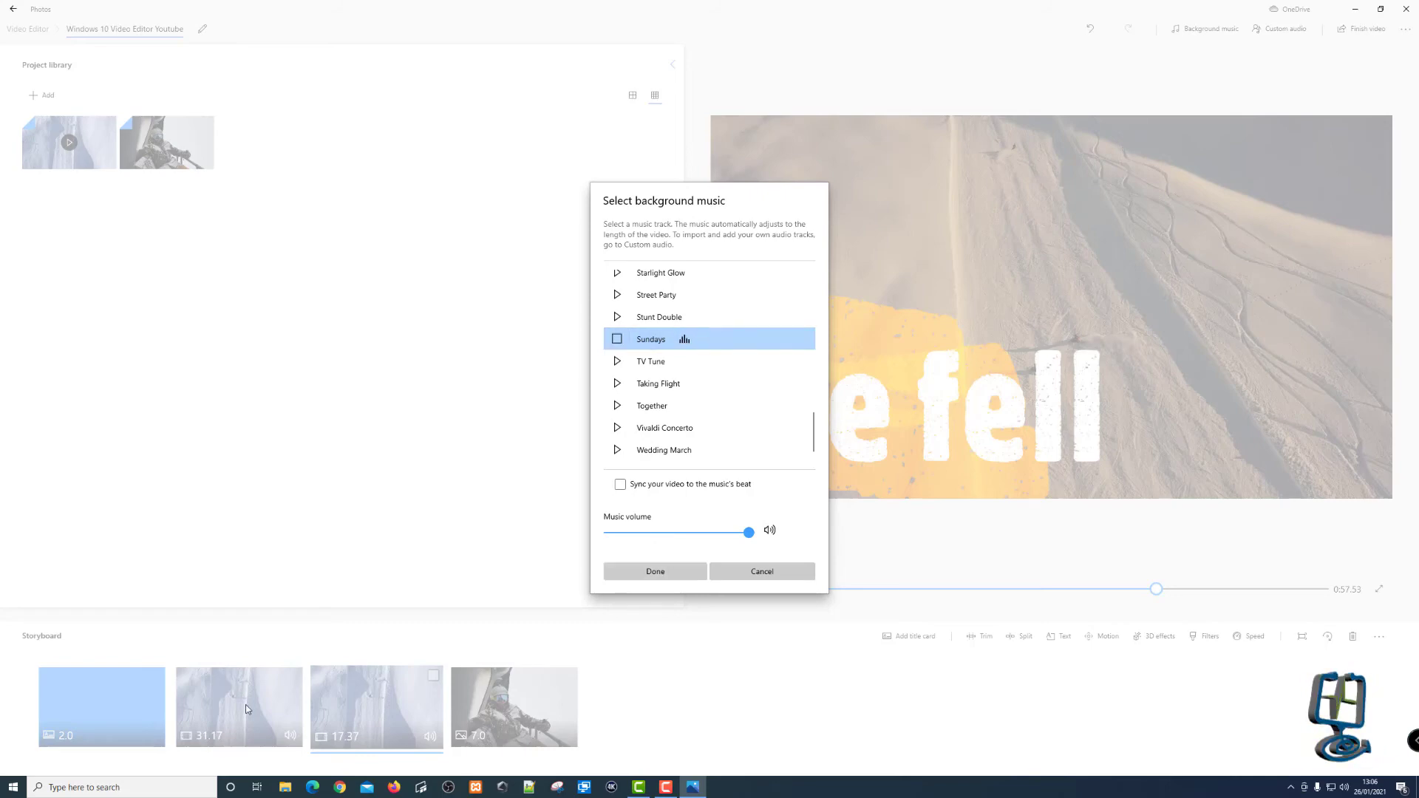
left_click(657, 579)
- Play the project from the start into the first drone clip to check the background music, and pause
left_click_drag(1117, 591, 832, 597)
left_click(754, 594)
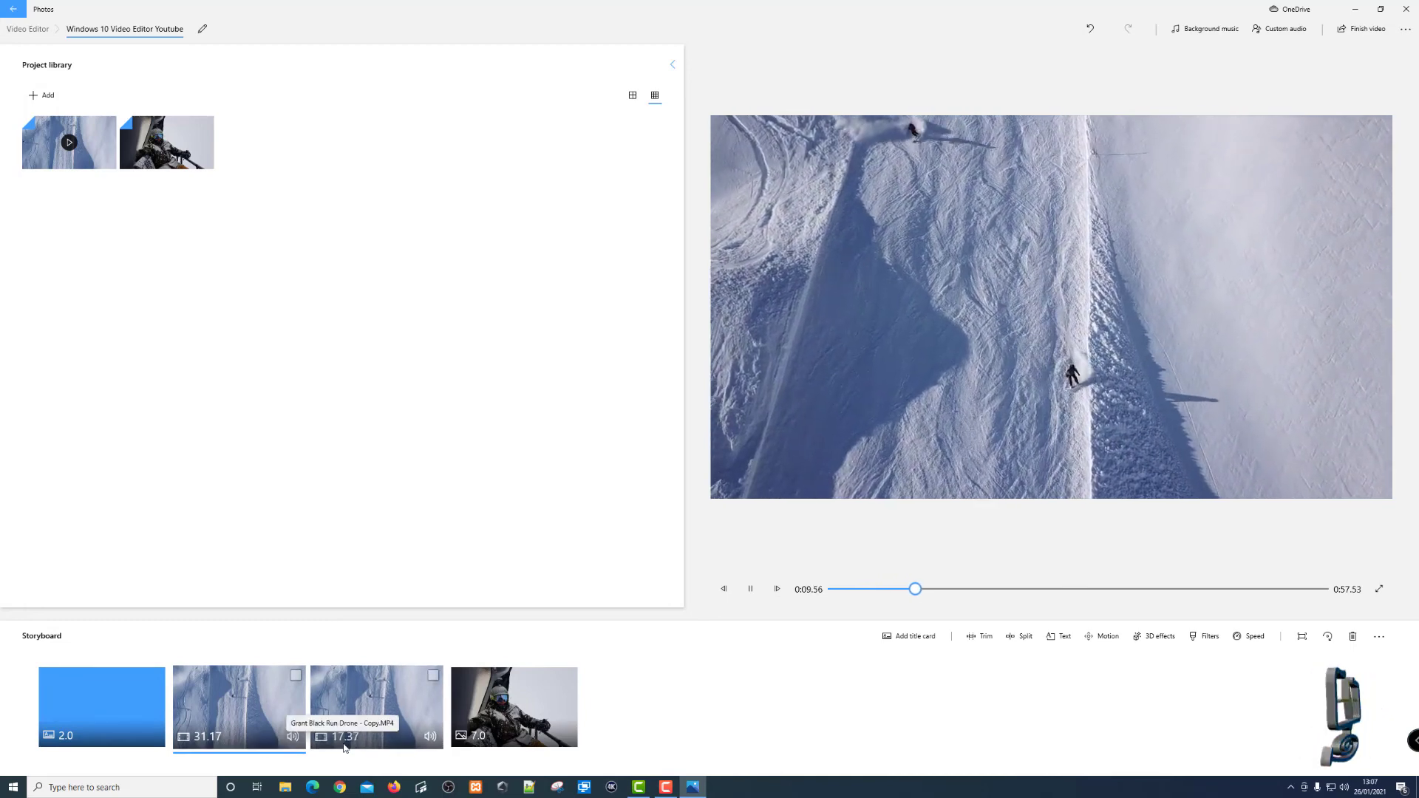
left_click(749, 594)
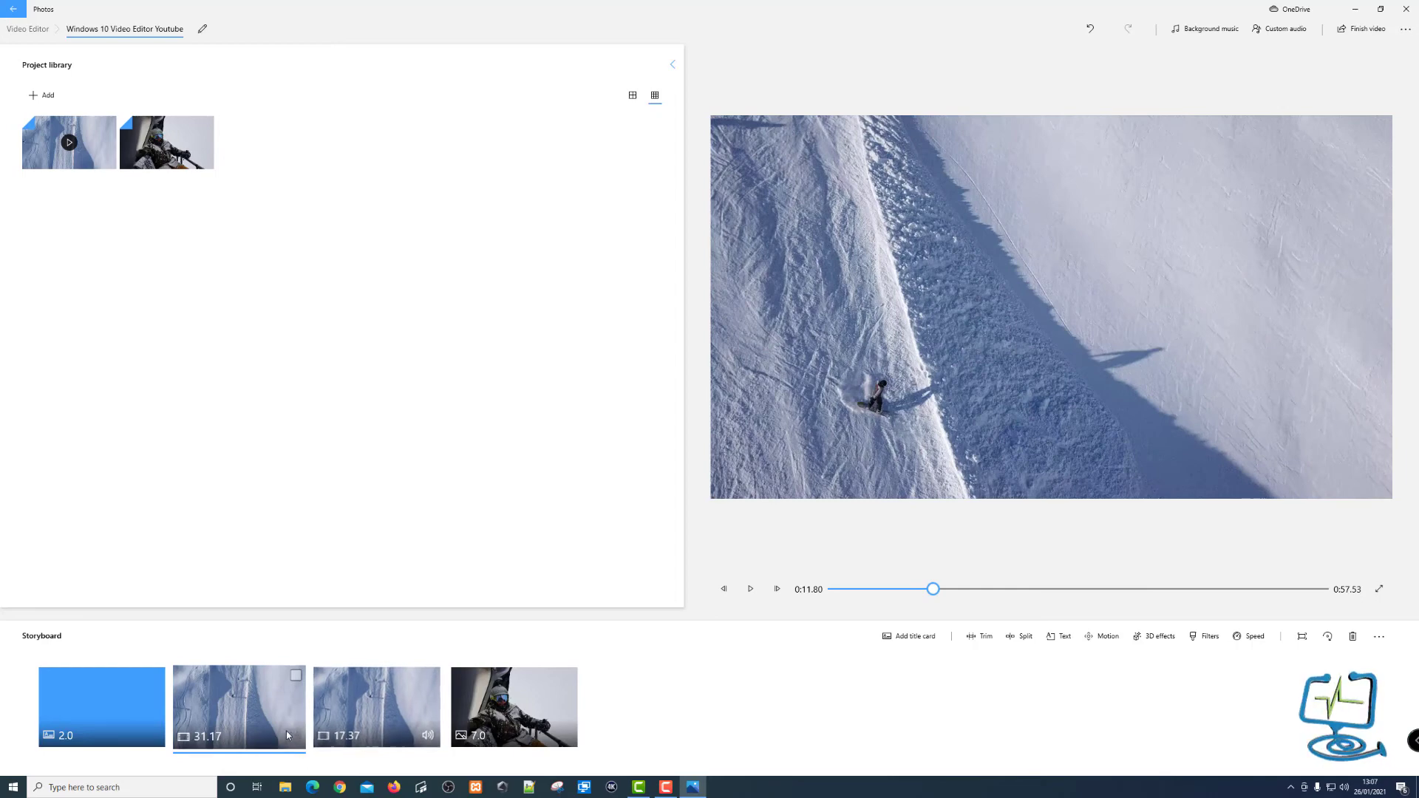
- Lower the first drone clip's own volume to 38
right_click(274, 712)
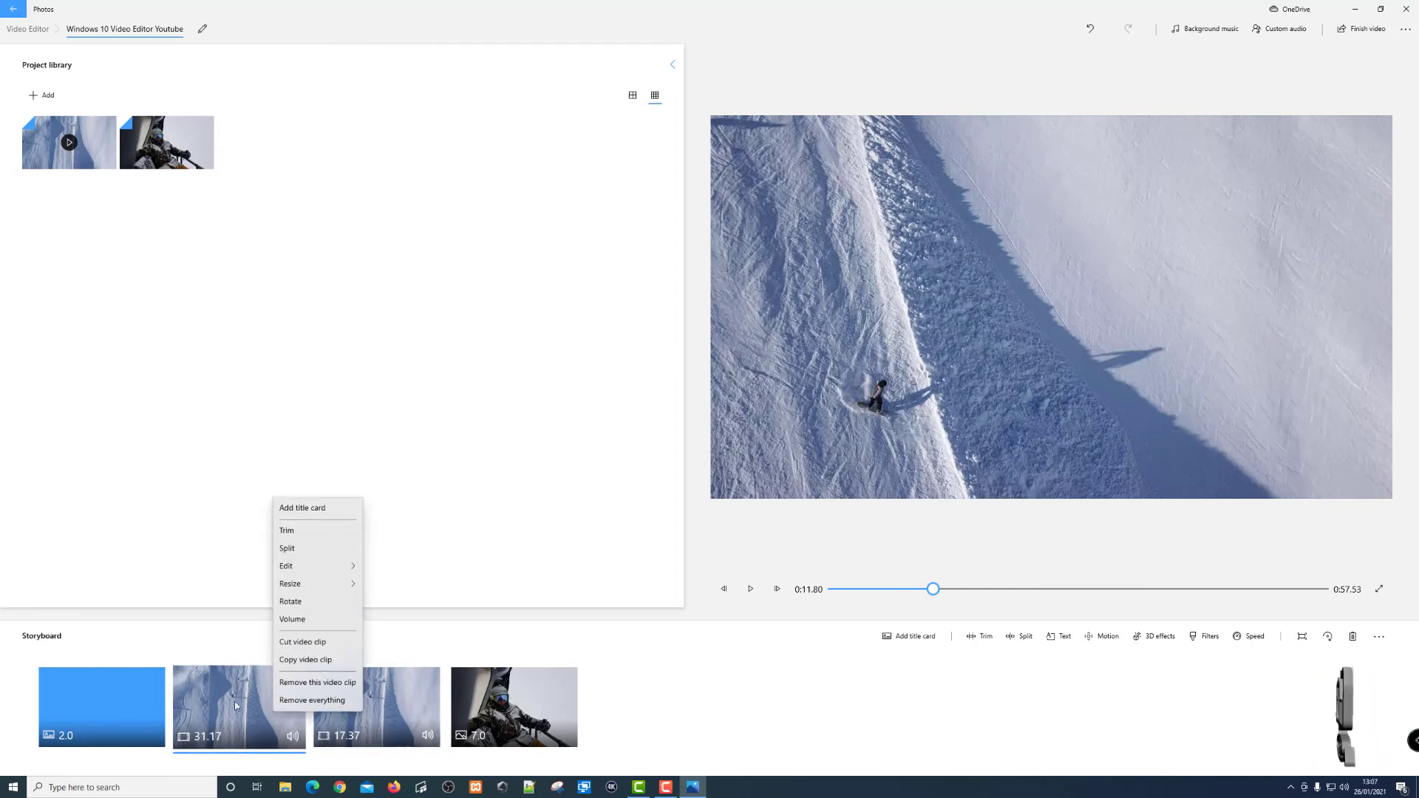
left_click(299, 620)
left_click_drag(296, 688, 299, 710)
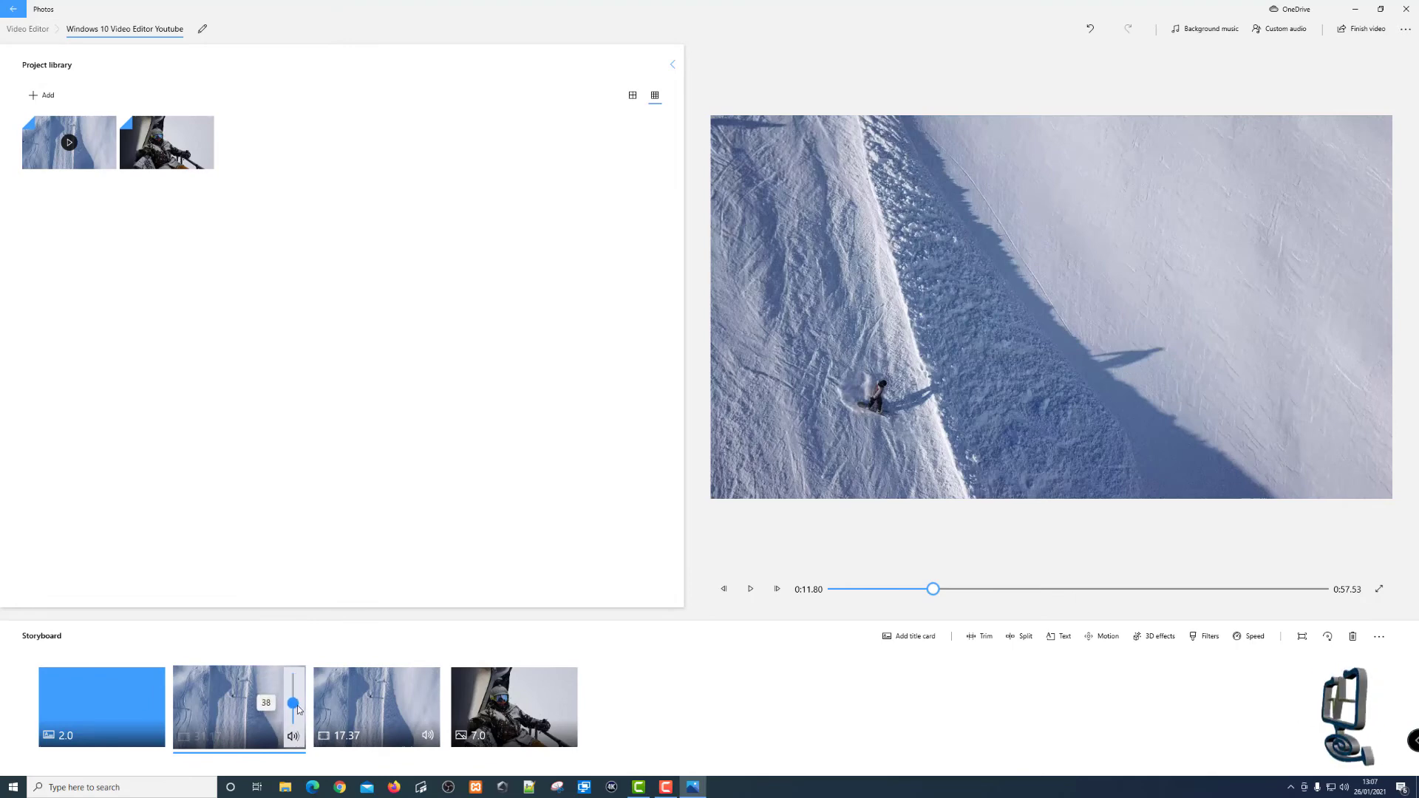
left_click(669, 657)
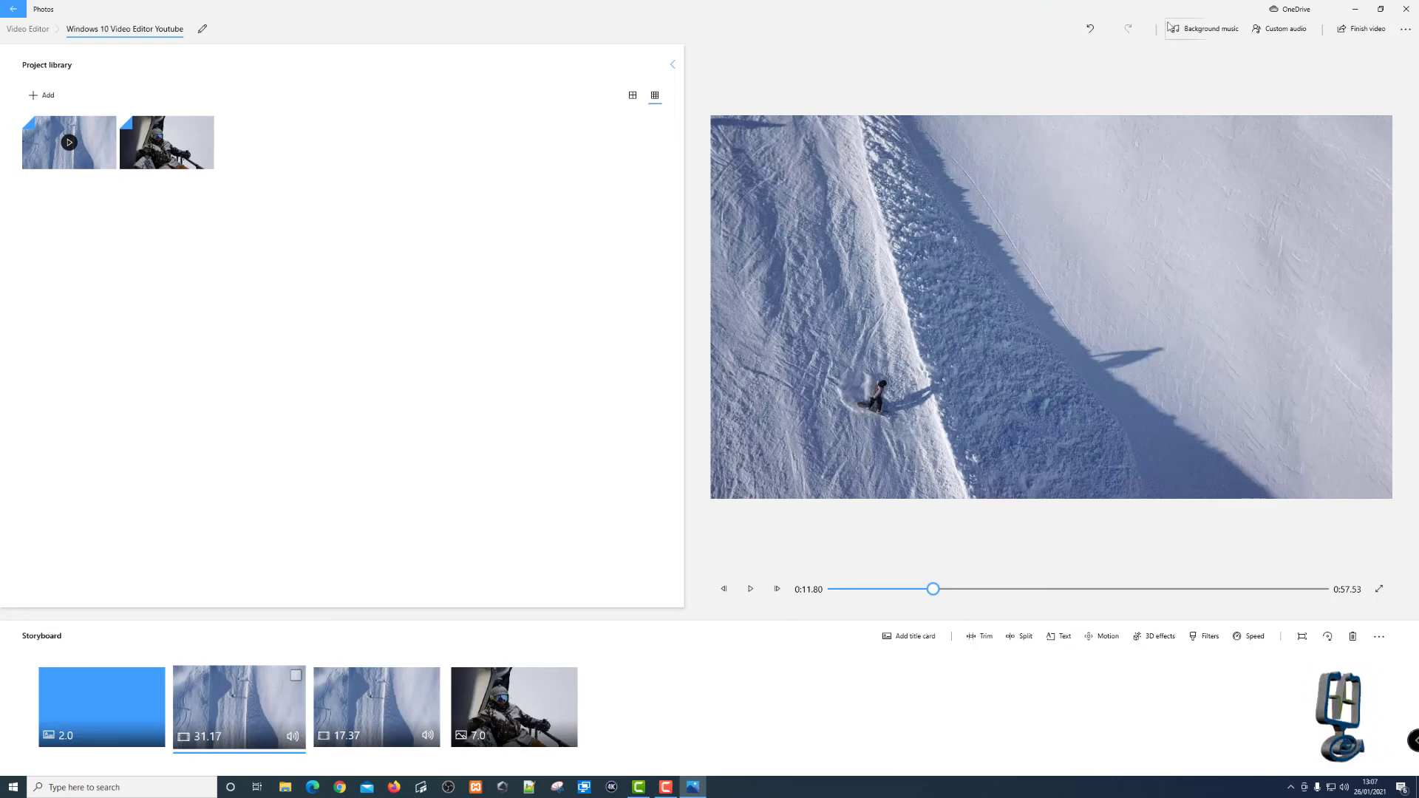
- Look at the custom audio editor and leave it without adding an audio file
left_click(1276, 31)
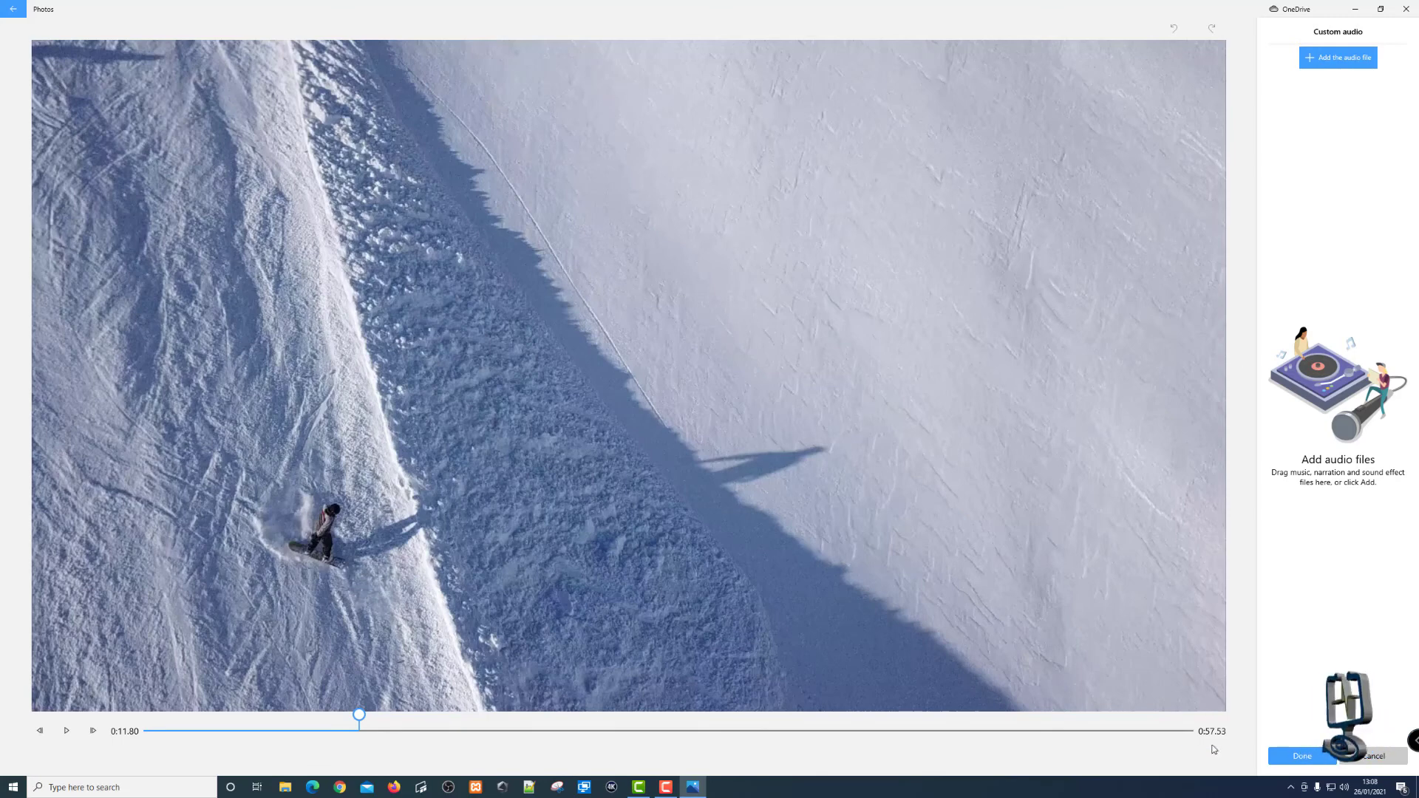
left_click(1366, 761)
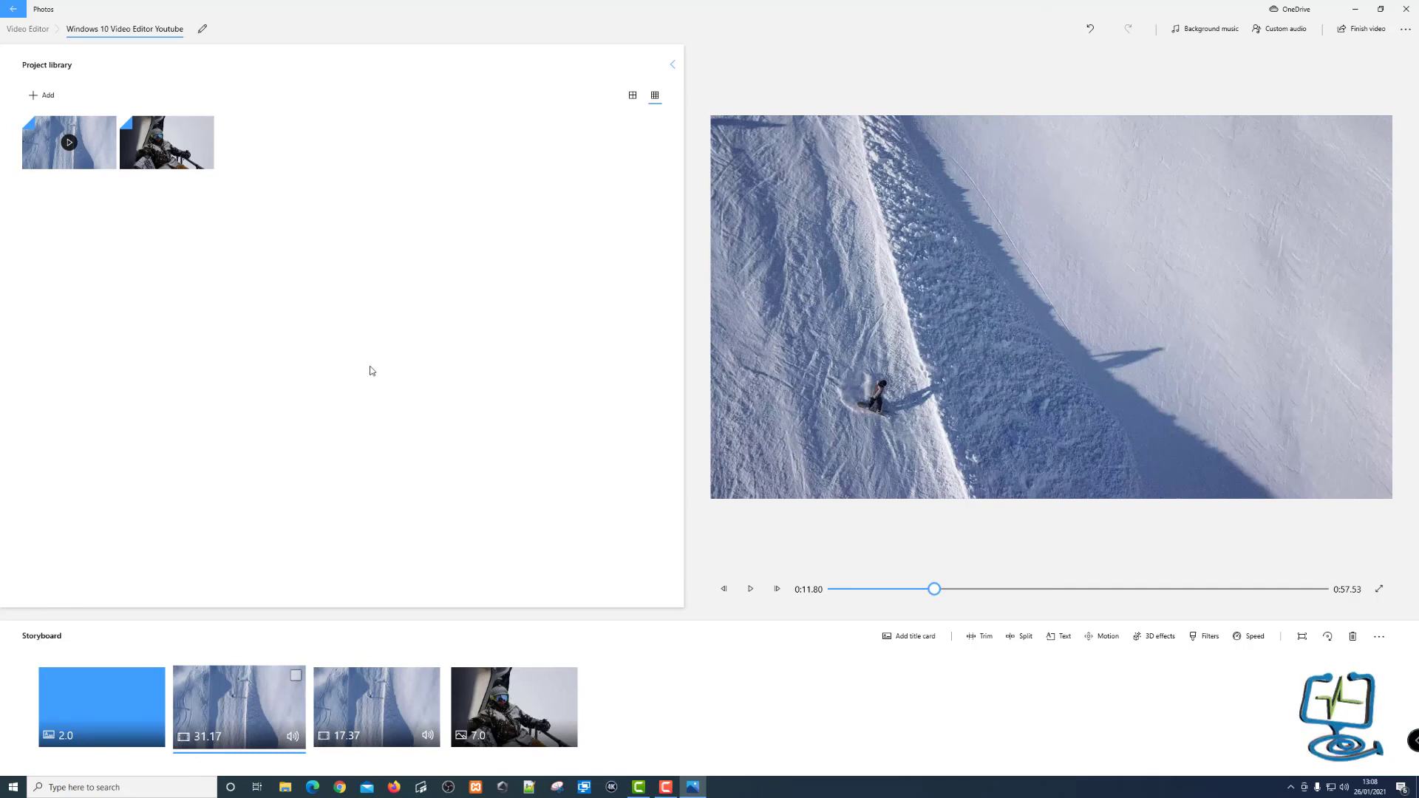
- Export the video at High 1080p with hardware-accelerated encoding to the Pictures folder as "Windows 10 Video Editor Youtube.mp4"
left_click(1360, 33)
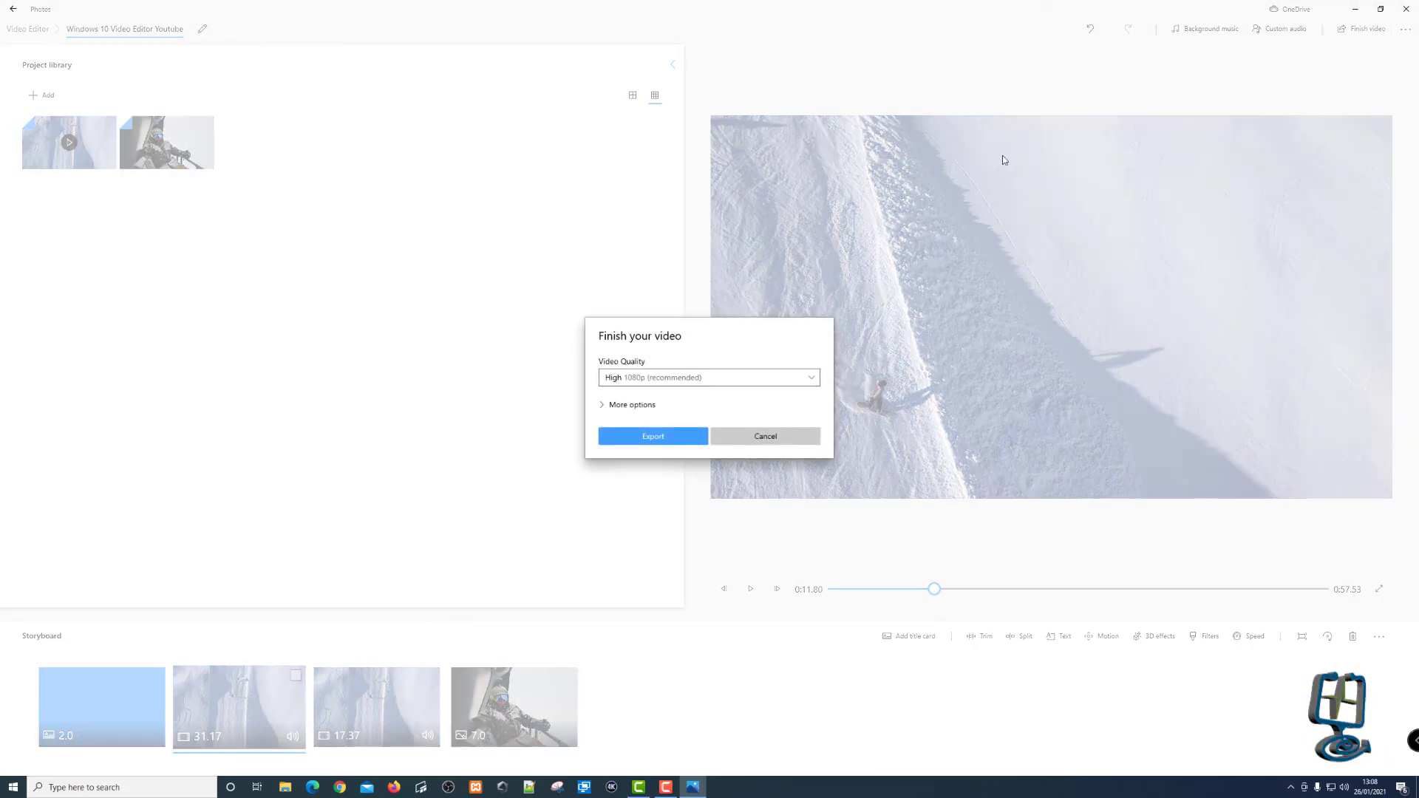
left_click(711, 378)
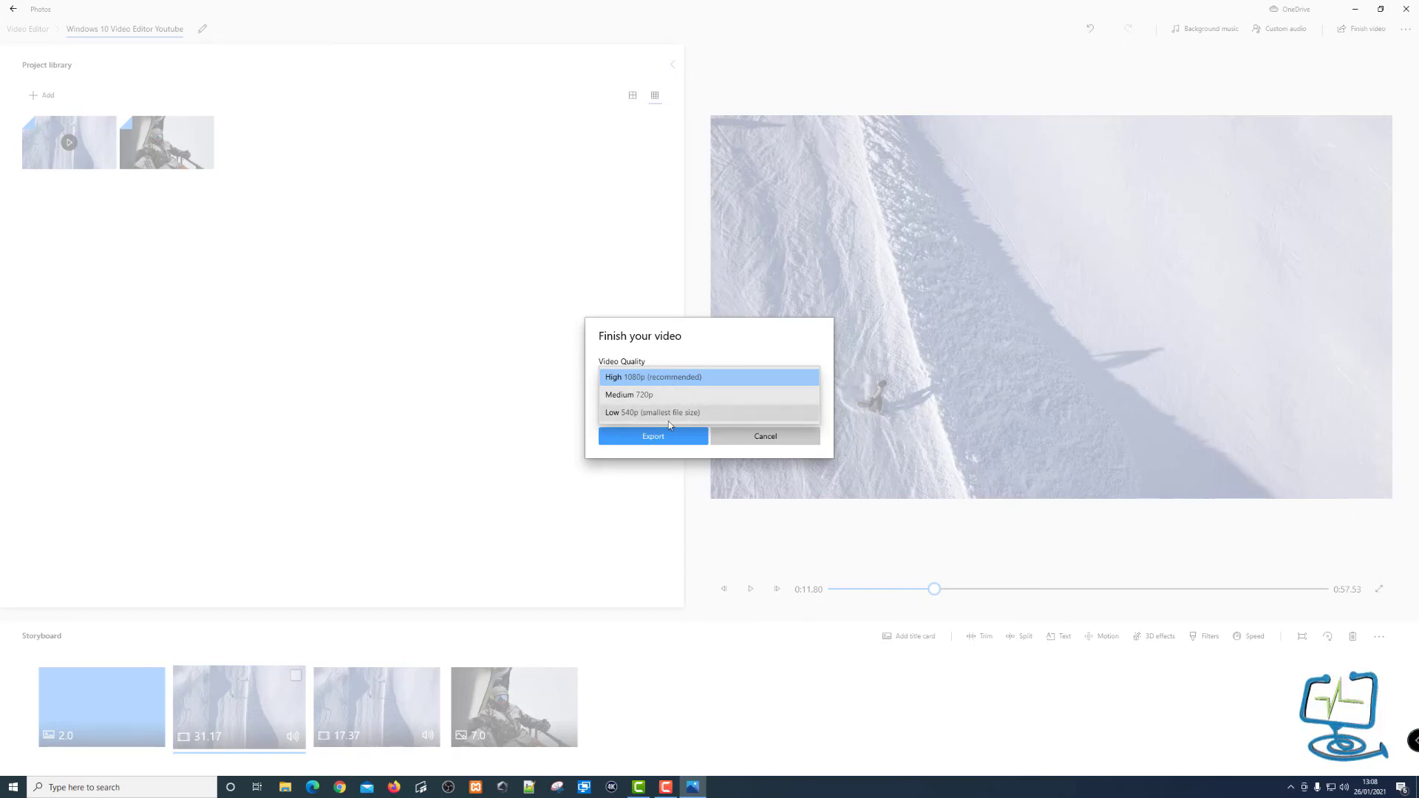
left_click(663, 378)
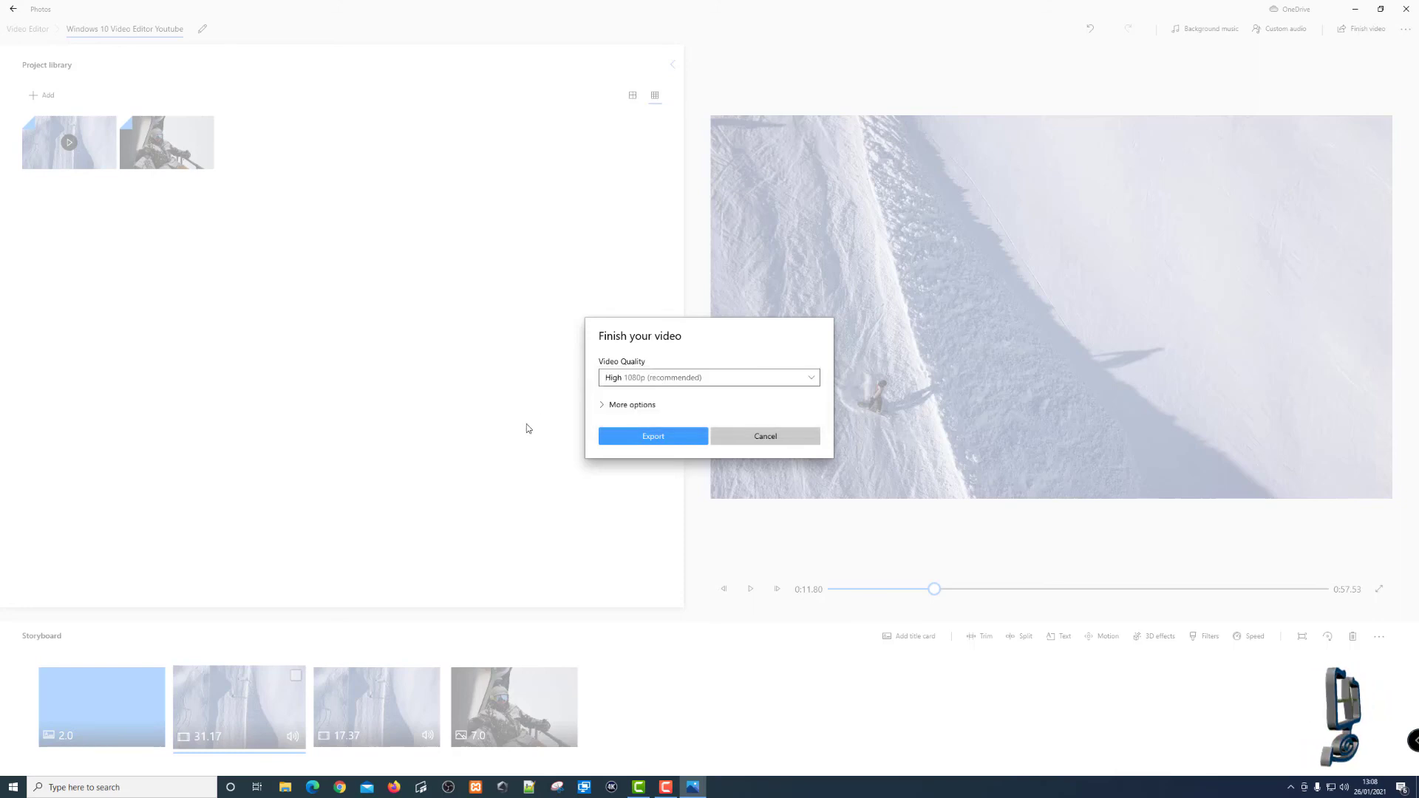
left_click(604, 406)
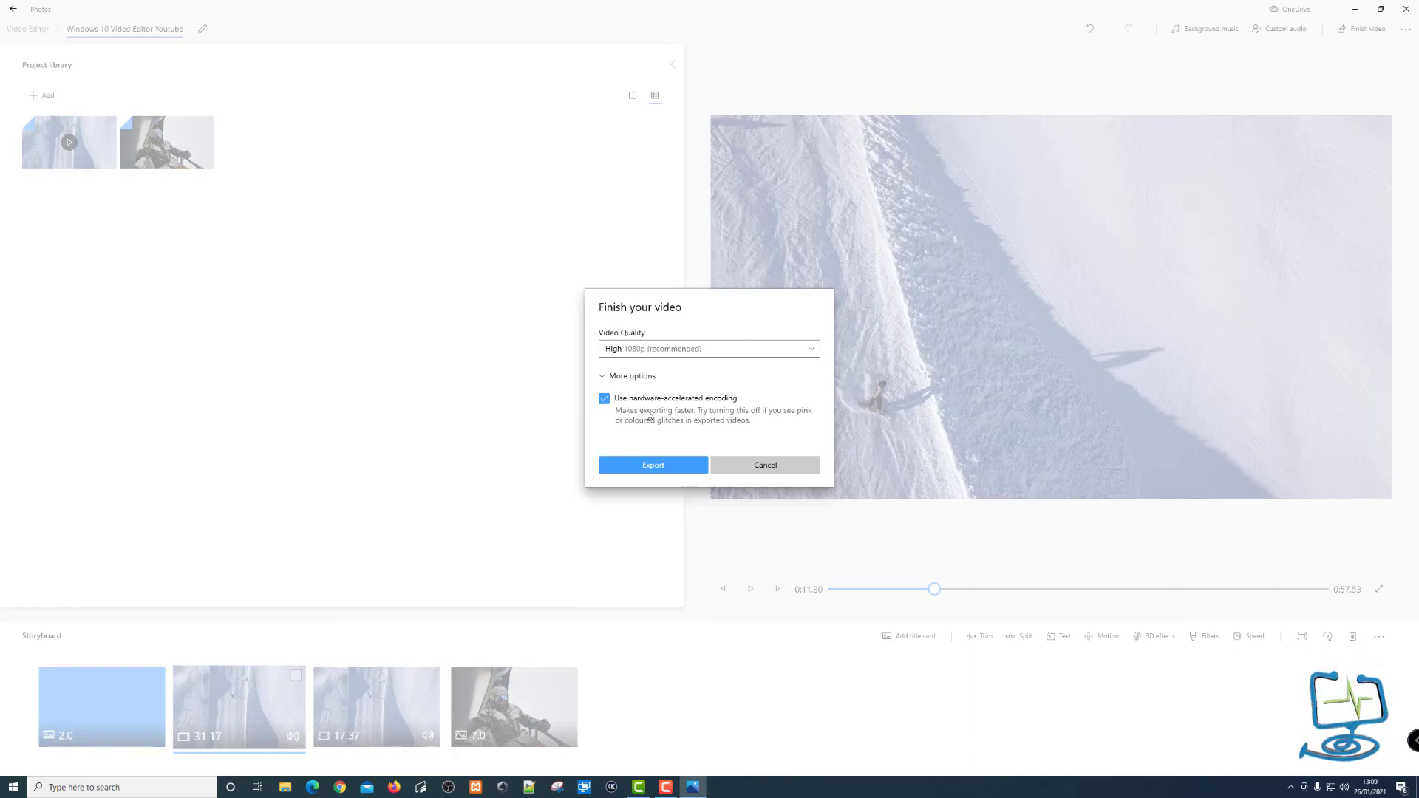
left_click(657, 464)
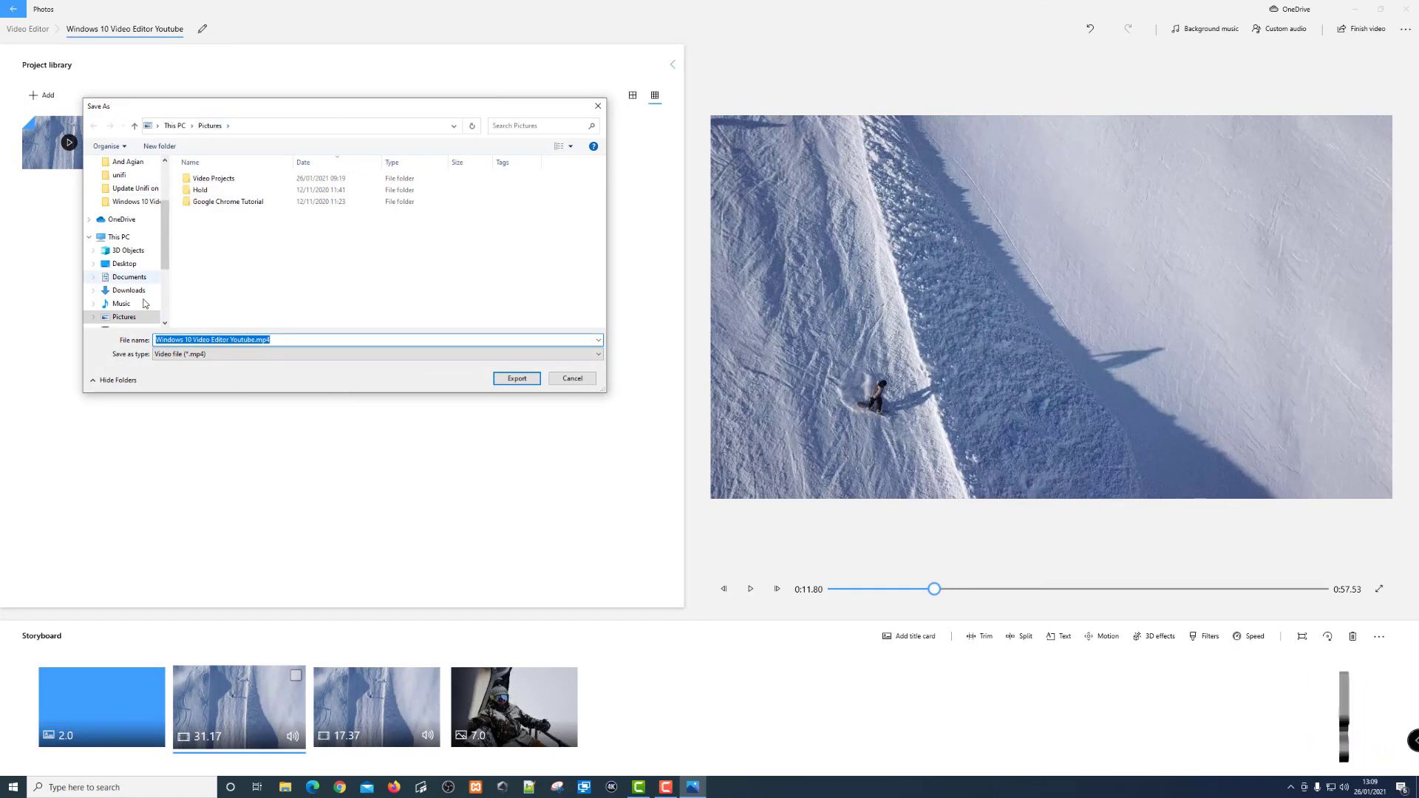
scroll(146, 289, "down", 1)
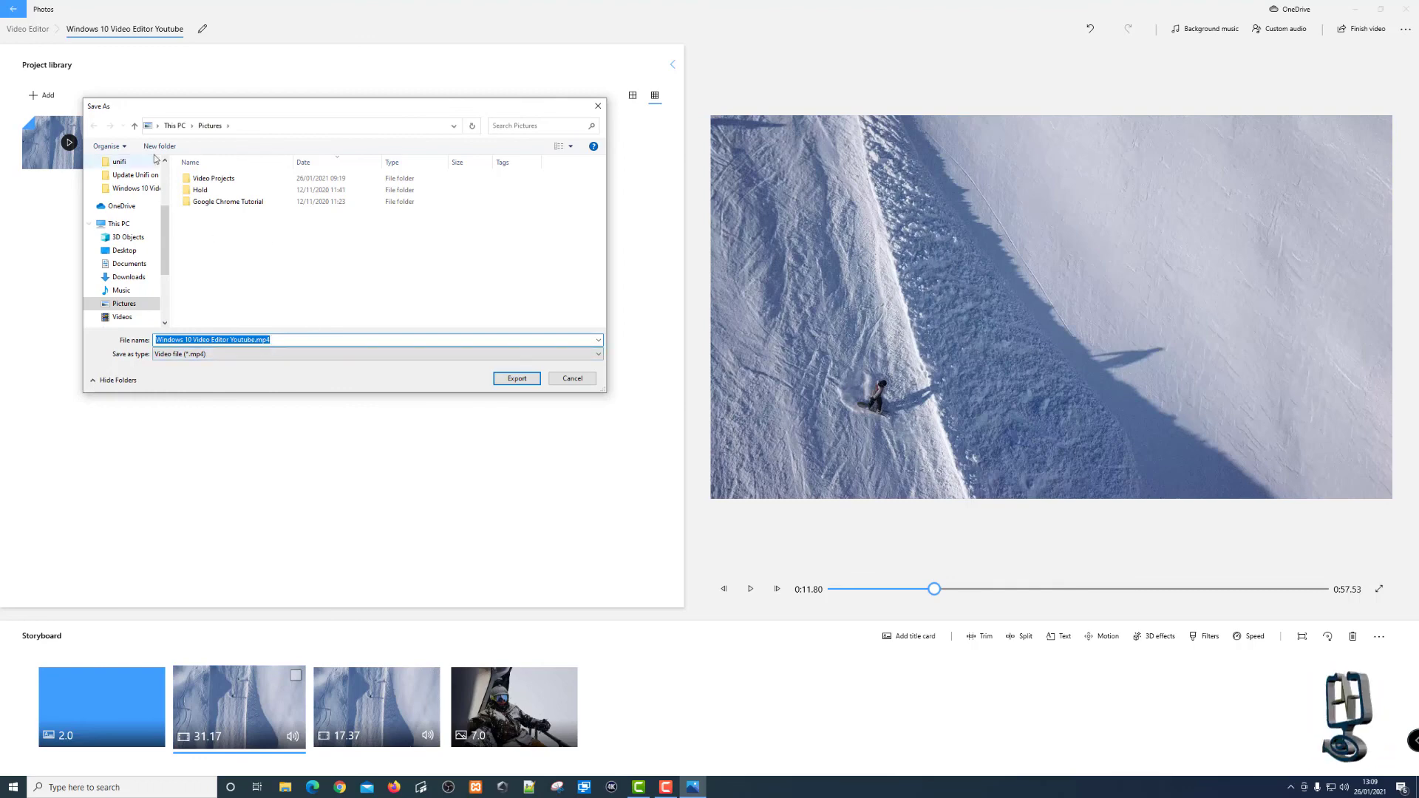
left_click(515, 379)
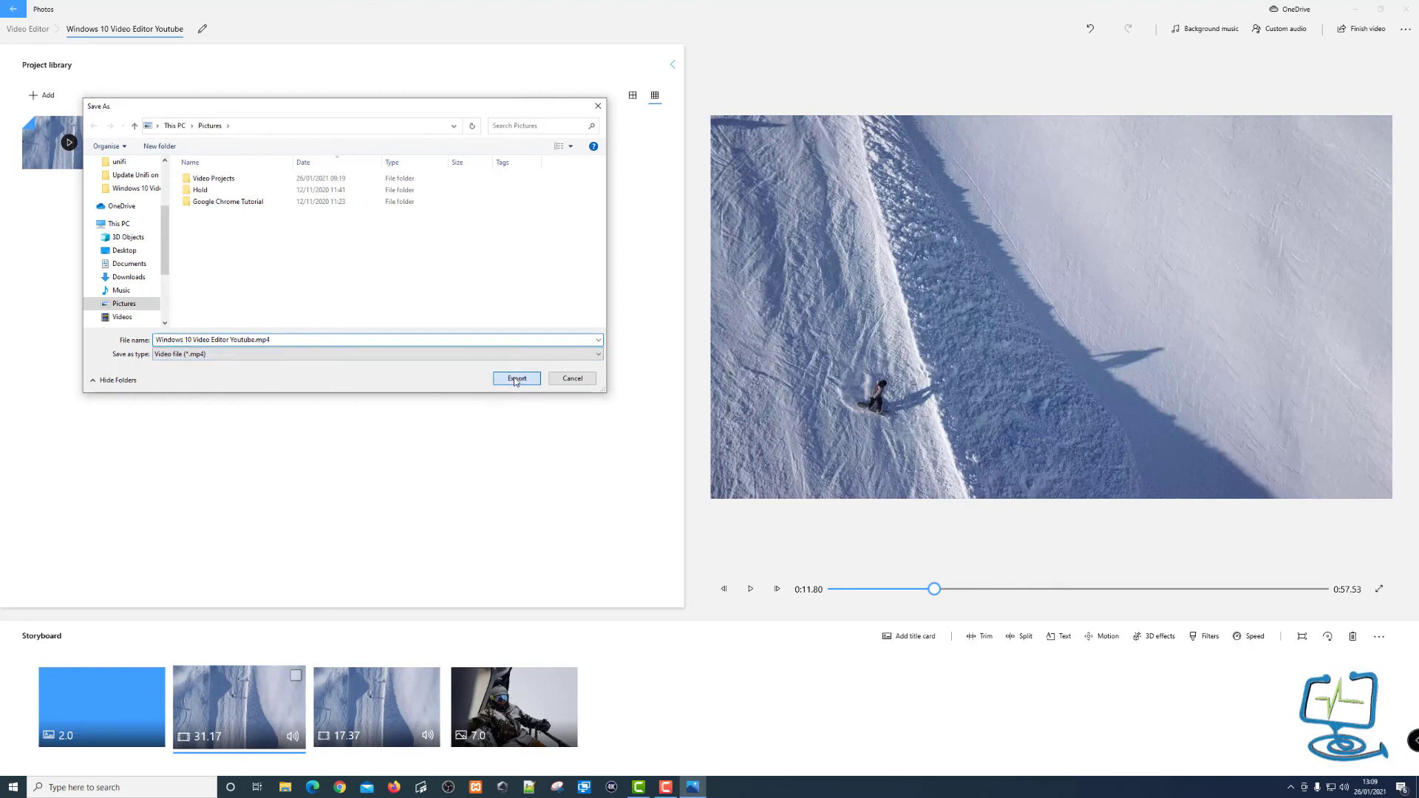